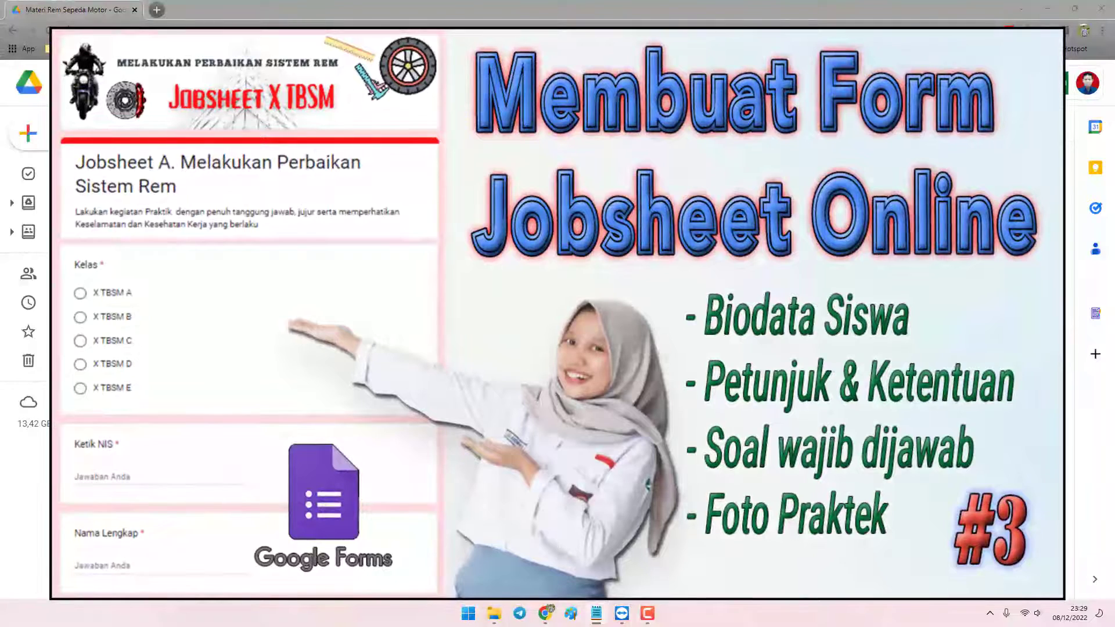
Open the Google Docs version of "Jobsheet Melakukan perbaikan sistem rem" from the Materi Rem Sepeda Motor folder.
key("alt+Tab")
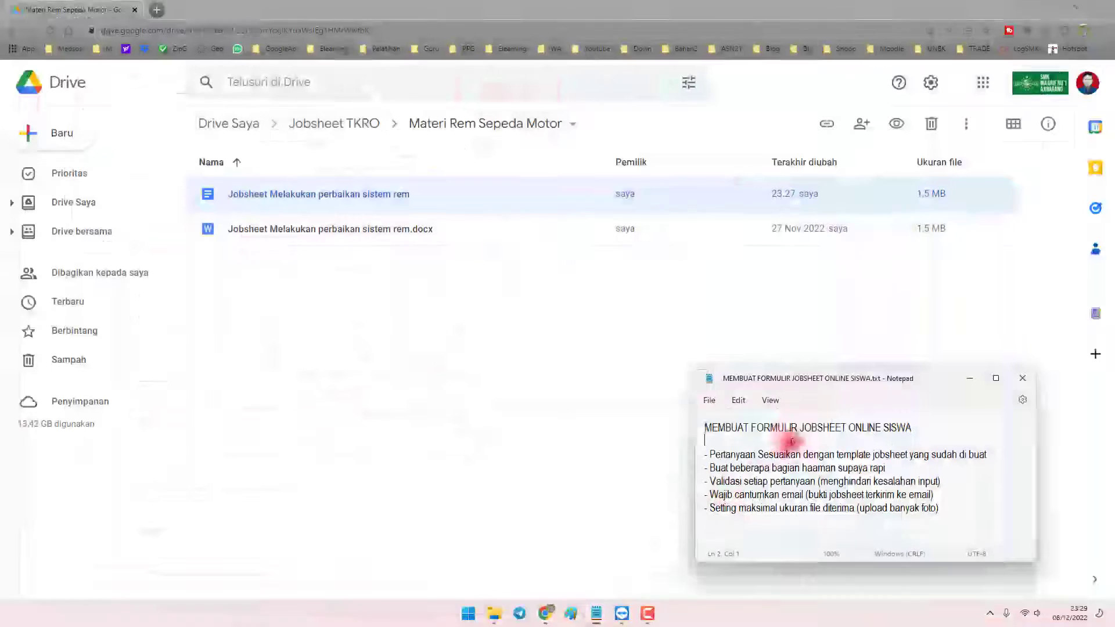
left_click(731, 447)
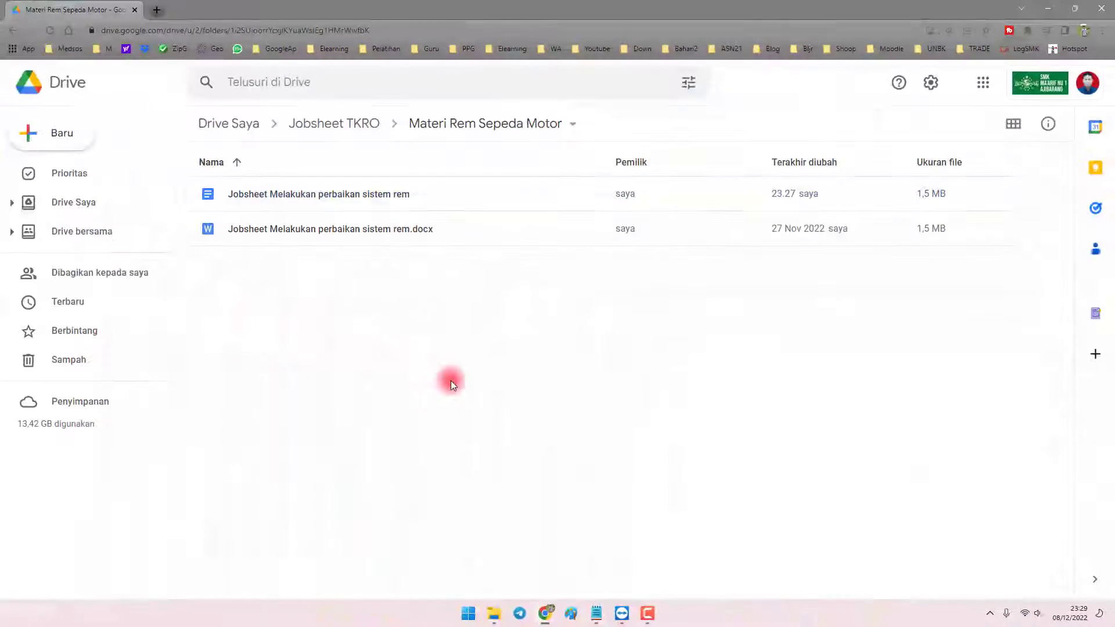
left_click(353, 197)
double_click(402, 197)
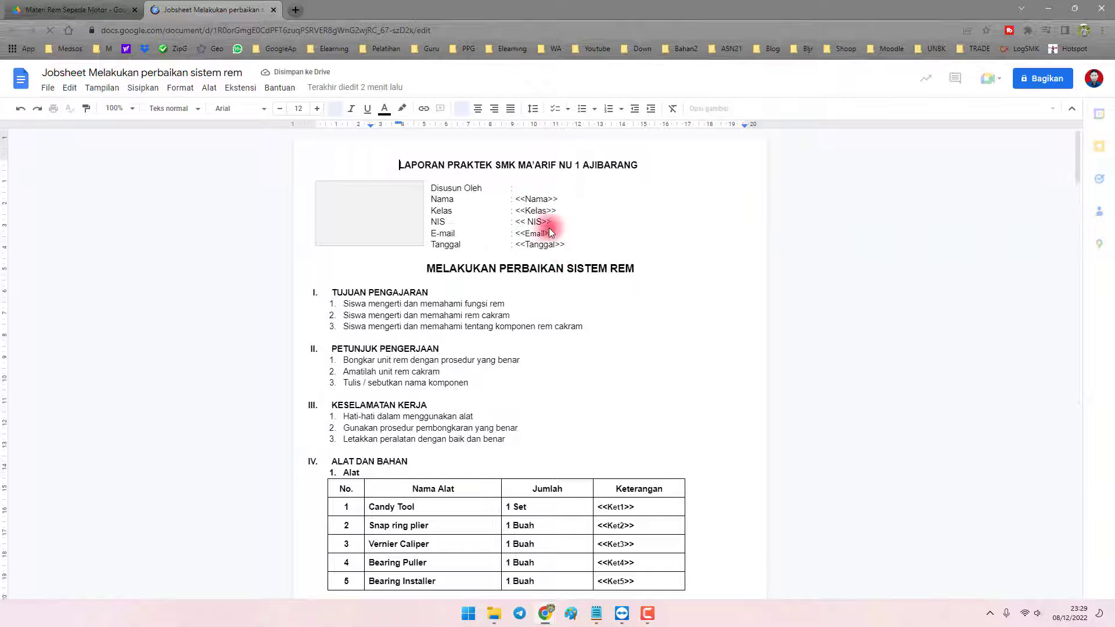
Review the jobsheet template's student data placeholders, Alat and Bahan tables, work steps and picture sections.
left_click(536, 199)
left_click_drag(516, 199, 557, 213)
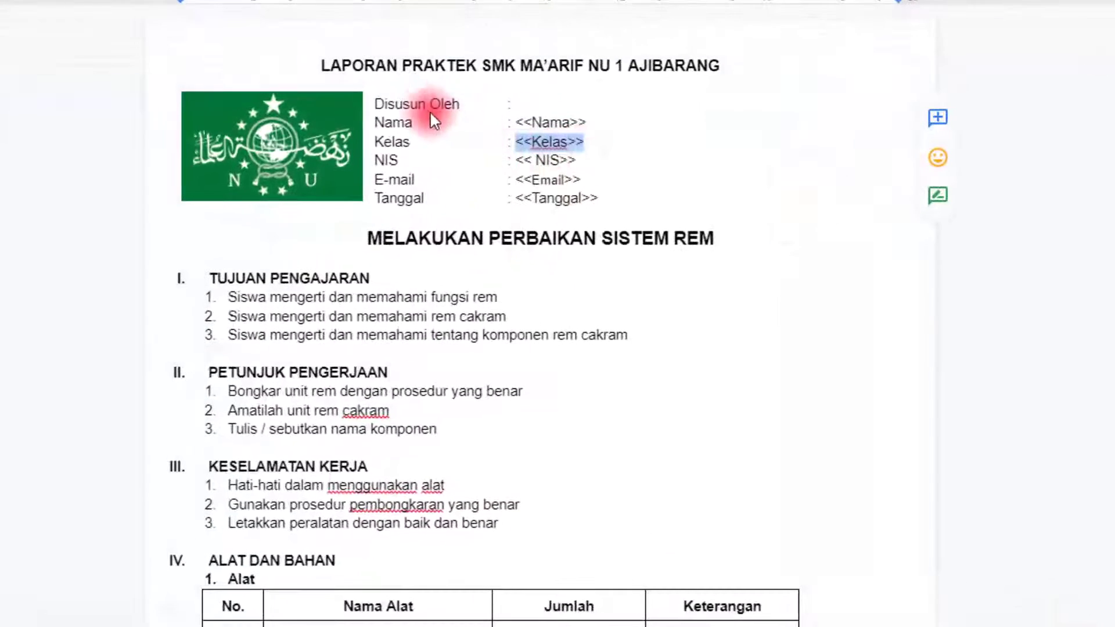
left_click_drag(434, 114, 588, 210)
scroll(560, 193, "down", 5)
scroll(560, 193, "up", 5)
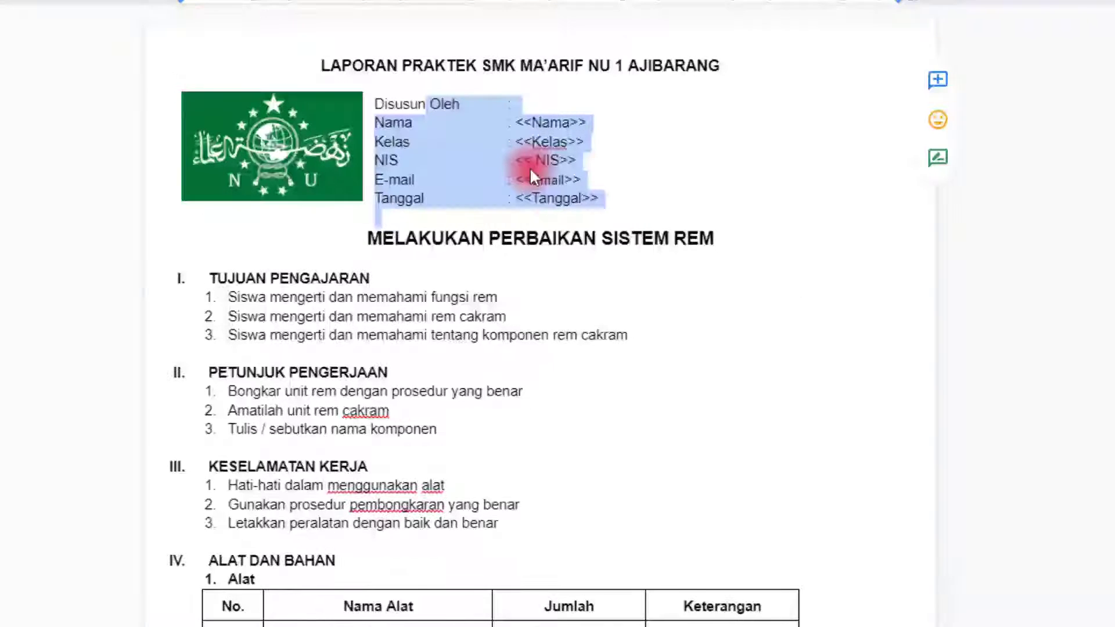
scroll(611, 168, "down", 5)
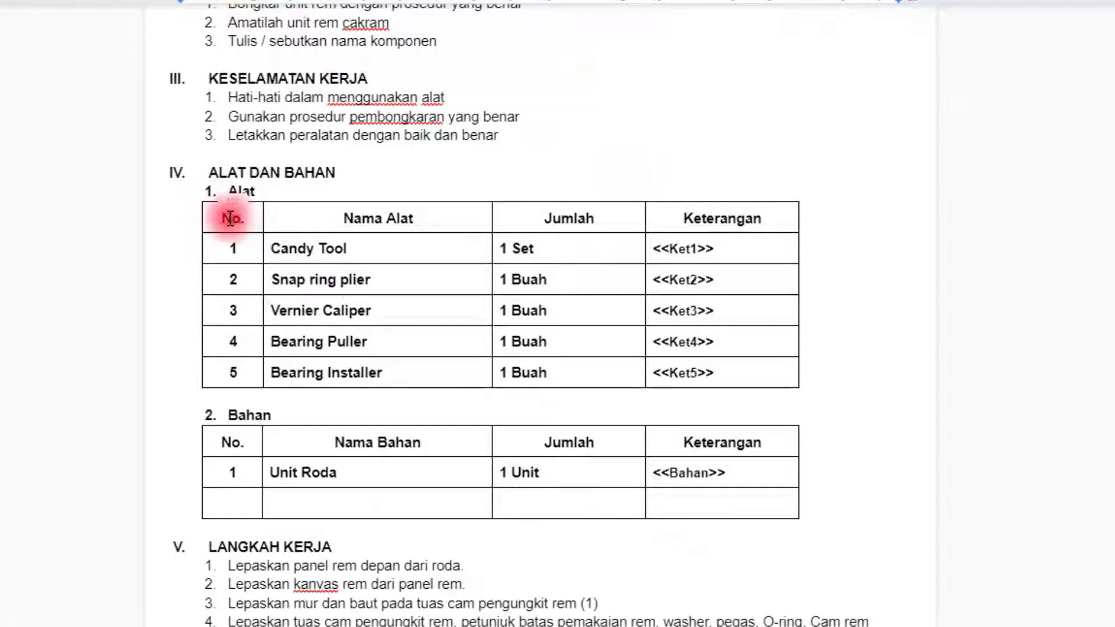
left_click_drag(232, 218, 709, 368)
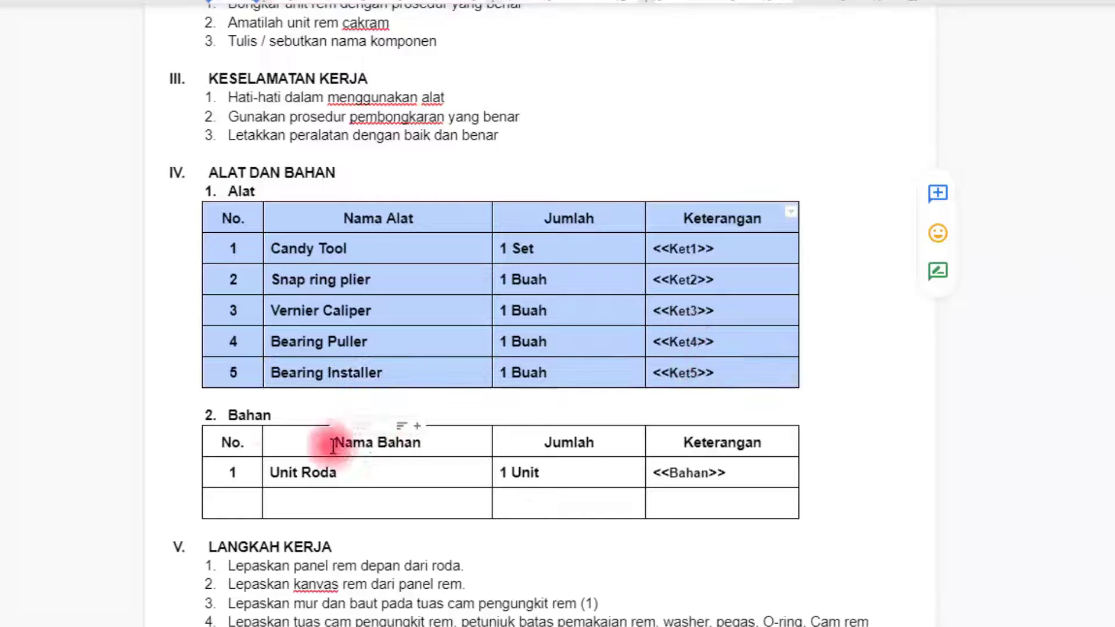
left_click_drag(239, 447, 677, 483)
scroll(677, 438, "down", 11)
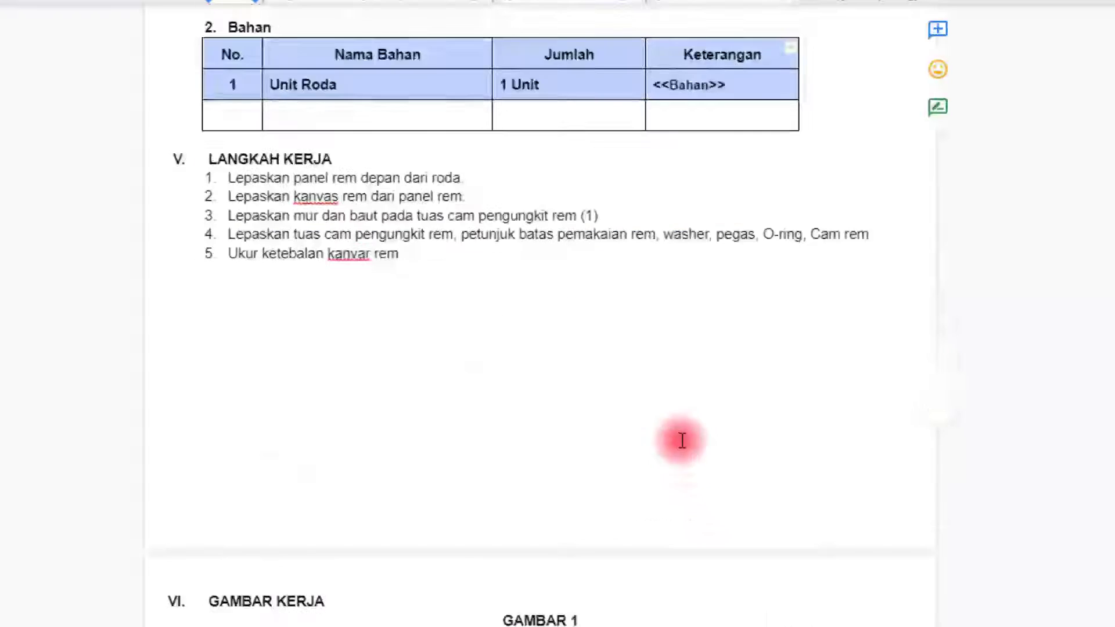
scroll(649, 391, "down", 8)
left_click_drag(252, 165, 473, 491)
scroll(520, 241, "down", 15)
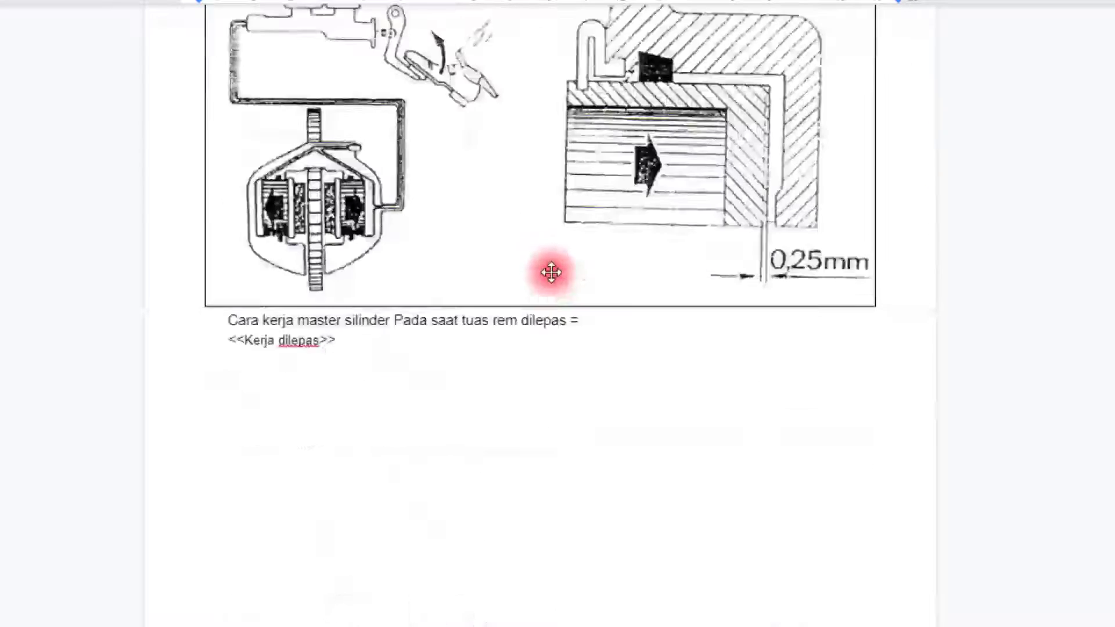
scroll(548, 270, "up", 20)
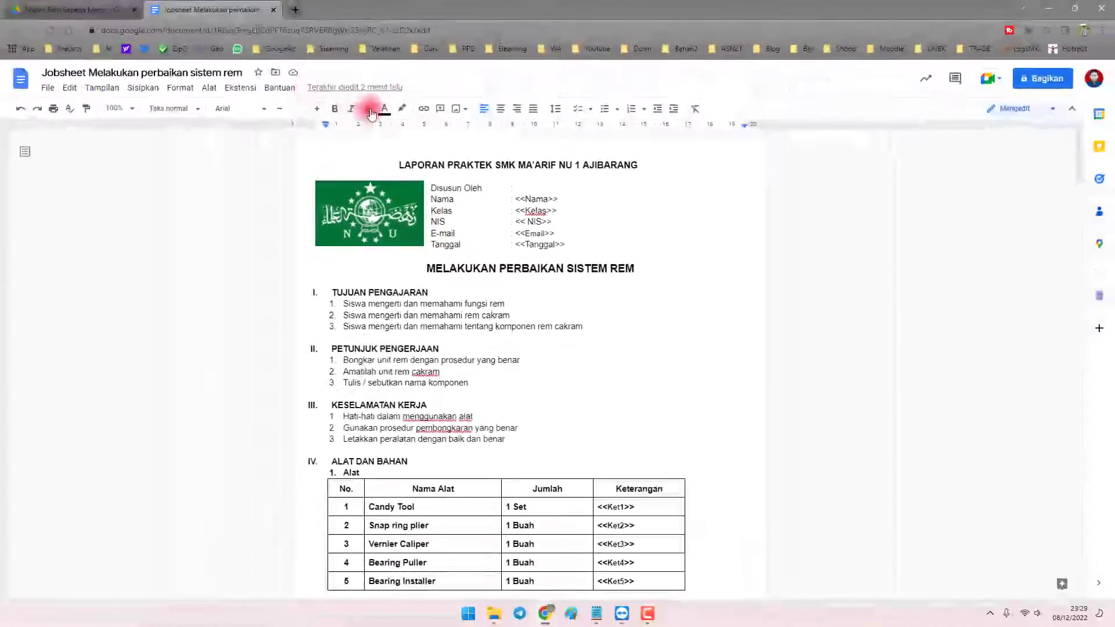
Create a blank Google Form in the Materi Rem Sepeda Motor folder on Drive.
left_click(111, 11)
left_click(396, 270)
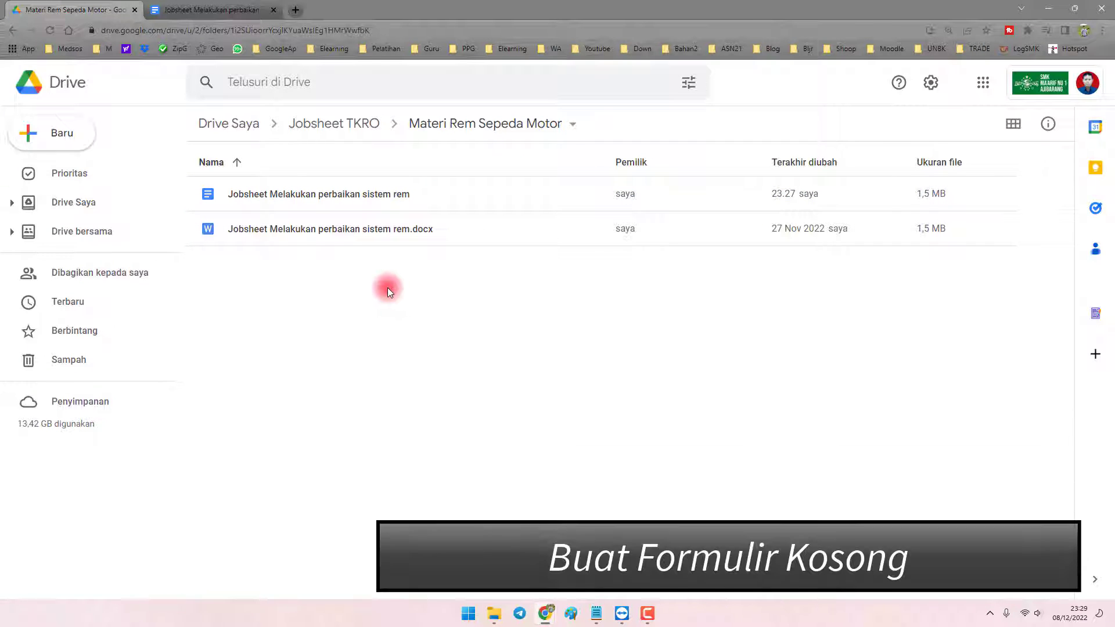
right_click(385, 289)
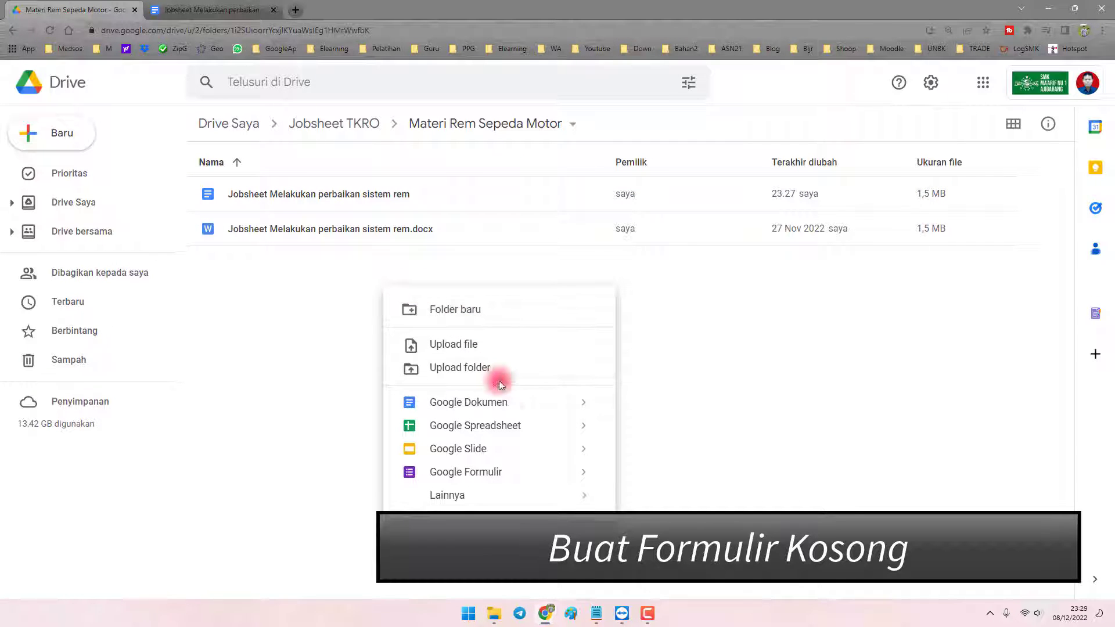
left_click(512, 472)
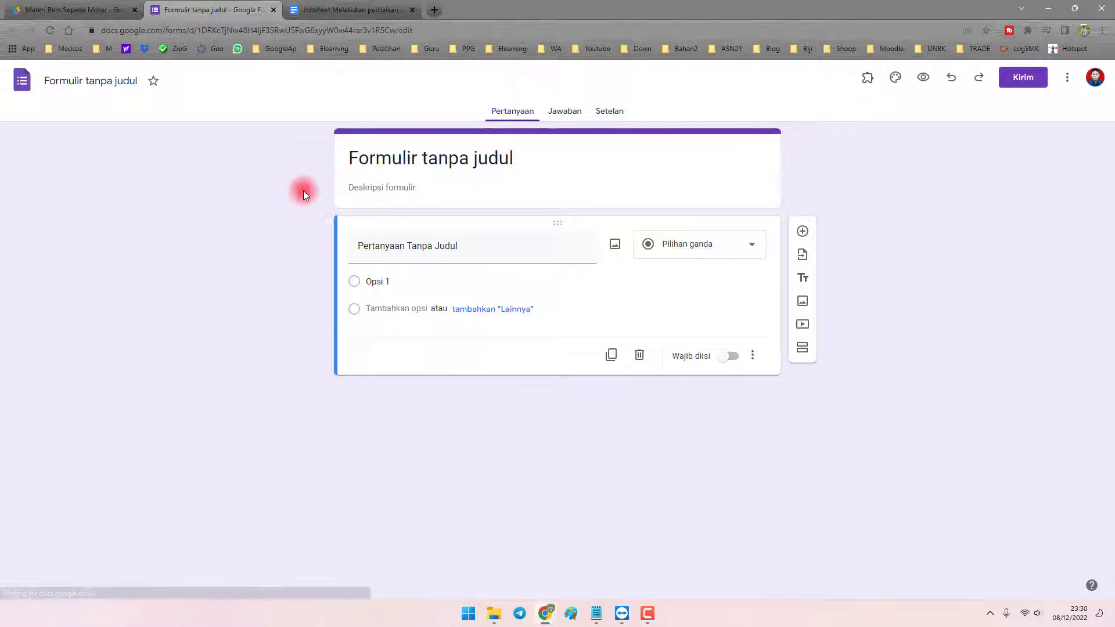
Copy the jobsheet document's name and use it as the form title, "Jobsheet Melakukan perbaikan sistem rem".
left_click(331, 10)
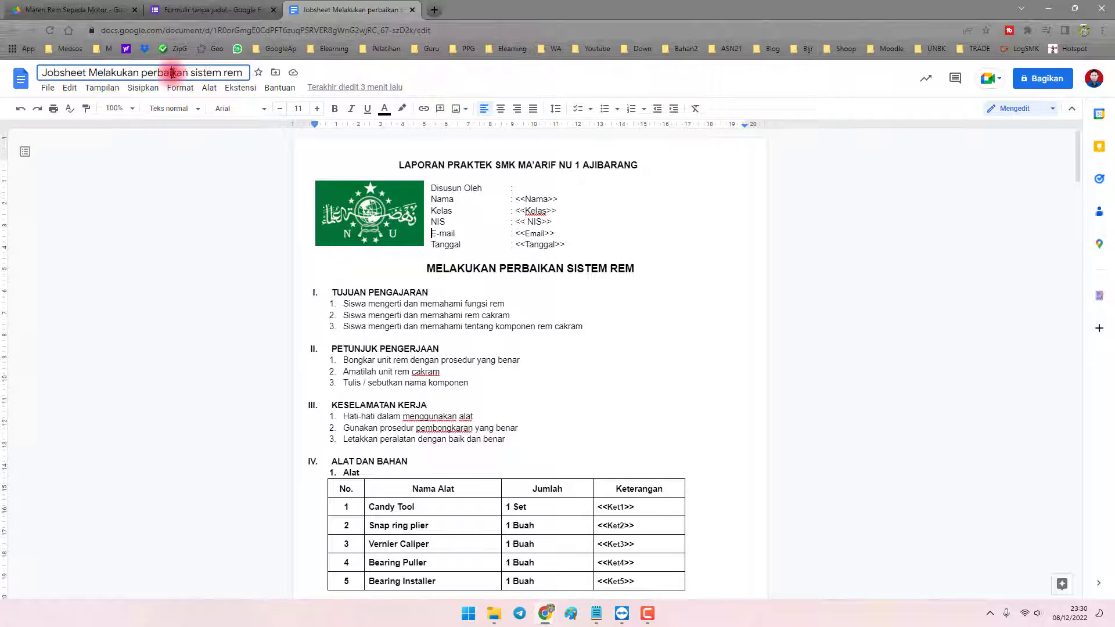
left_click(191, 73)
key("ctrl+c")
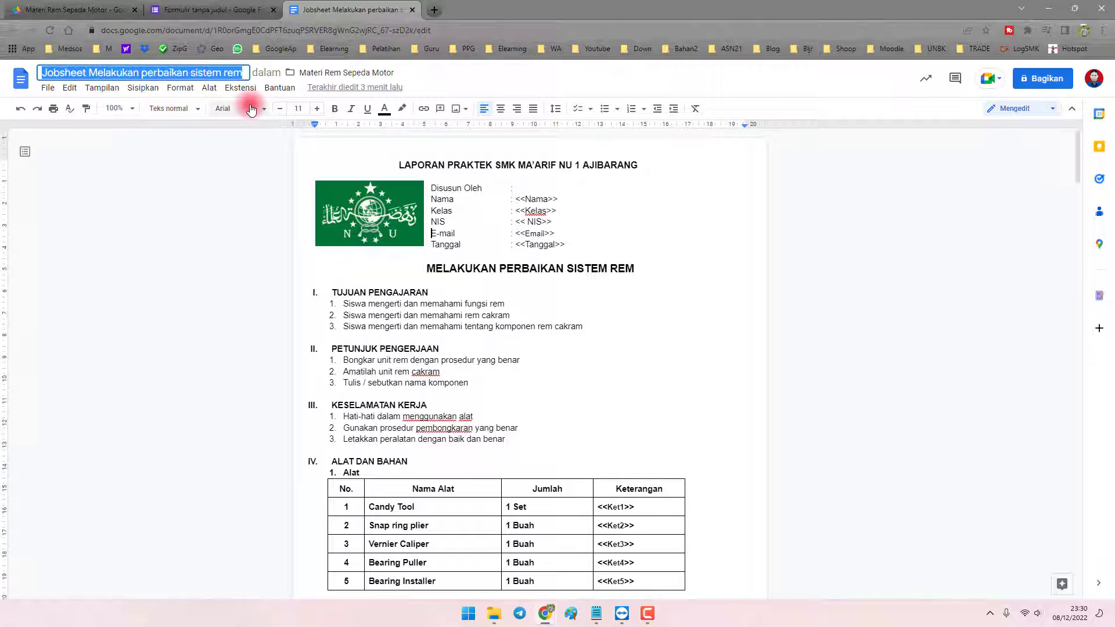
left_click(211, 10)
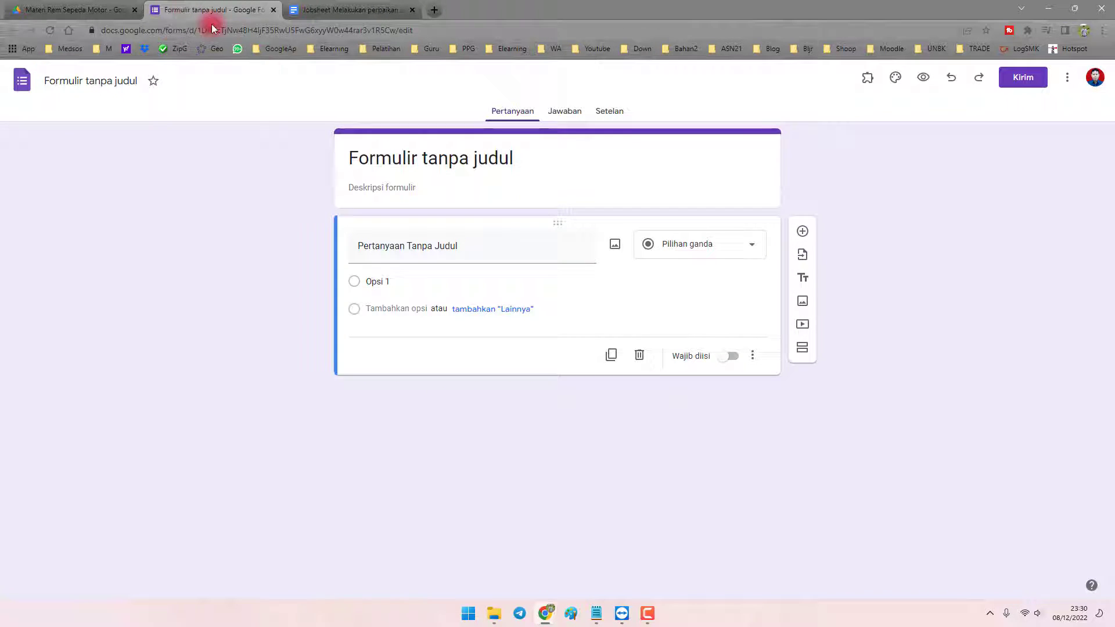
triple_click(407, 158)
key("ctrl+v")
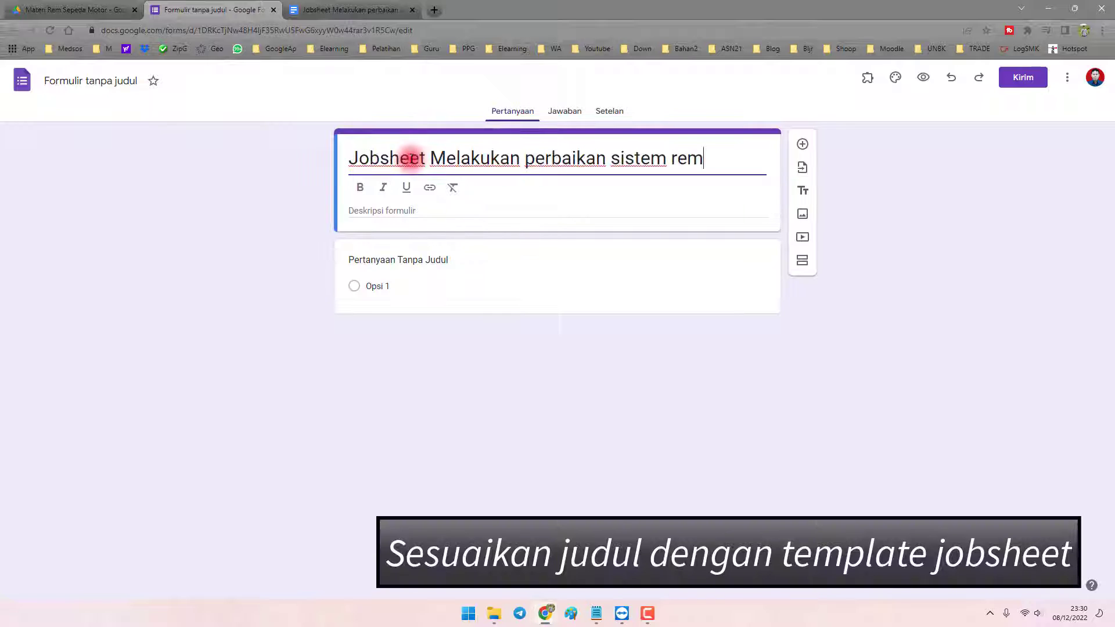
left_click(303, 170)
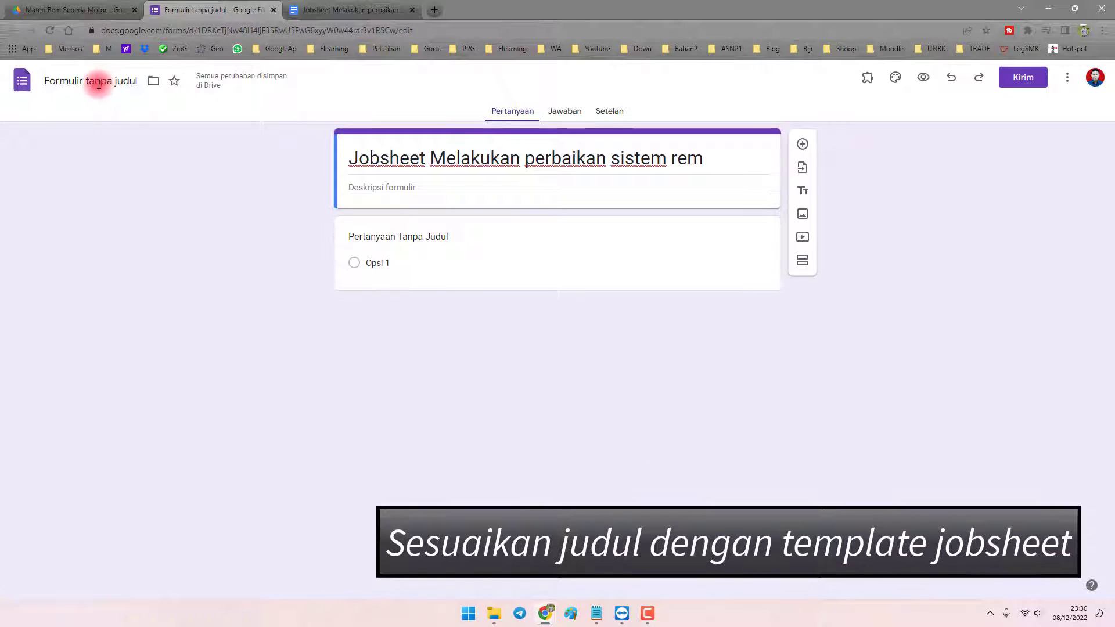
Rename the form file to match its title, "Jobsheet Melakukan perbaikan sistem rem".
left_click(98, 84)
left_click(204, 108)
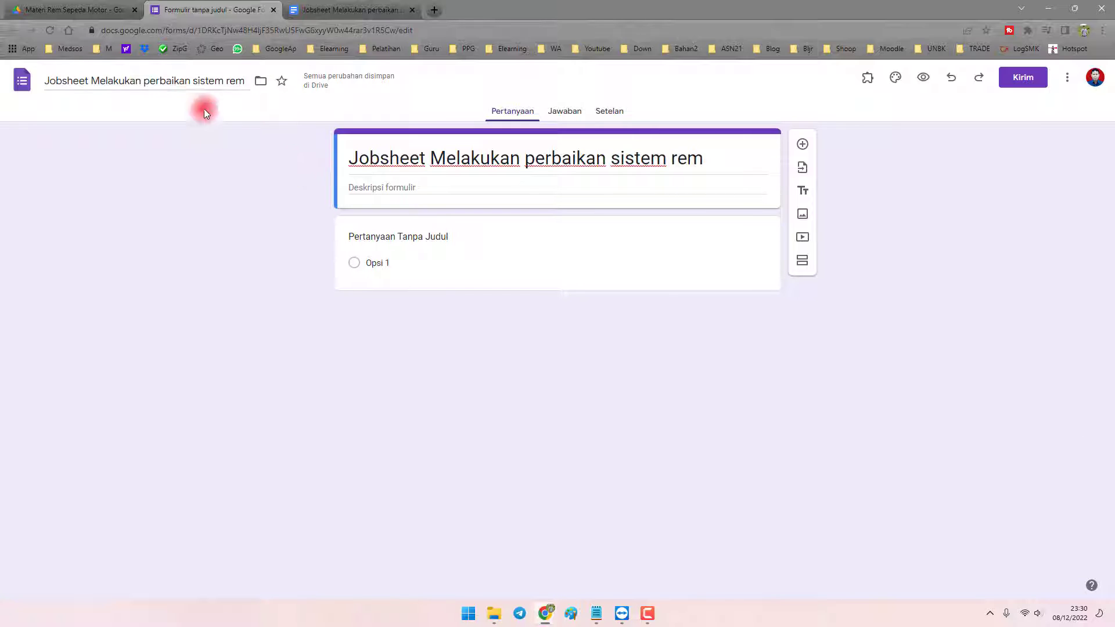
left_click(430, 158)
left_click(315, 213)
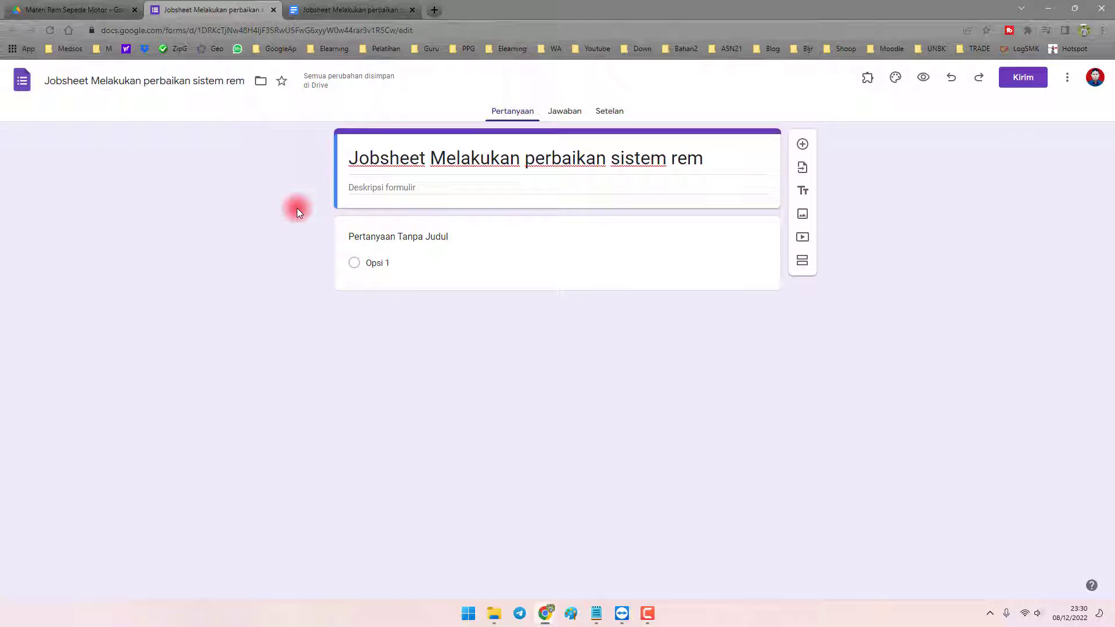
Check in the jobsheet template which student data fields the form needs, from Nama through Tanggal.
left_click(315, 7)
left_click_drag(444, 187, 575, 247)
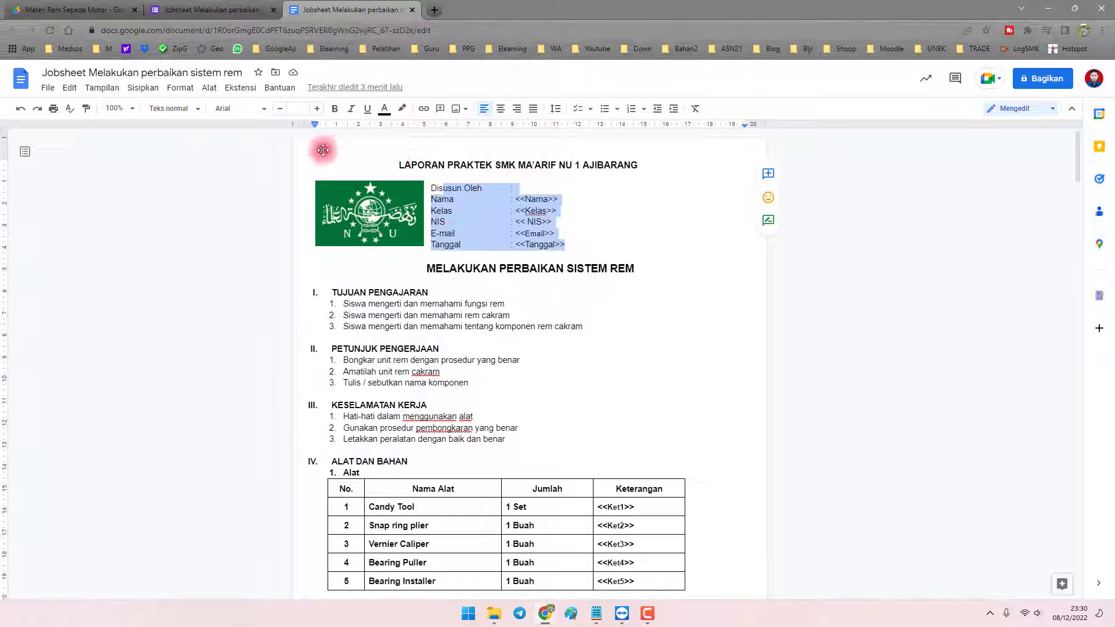
left_click(452, 199)
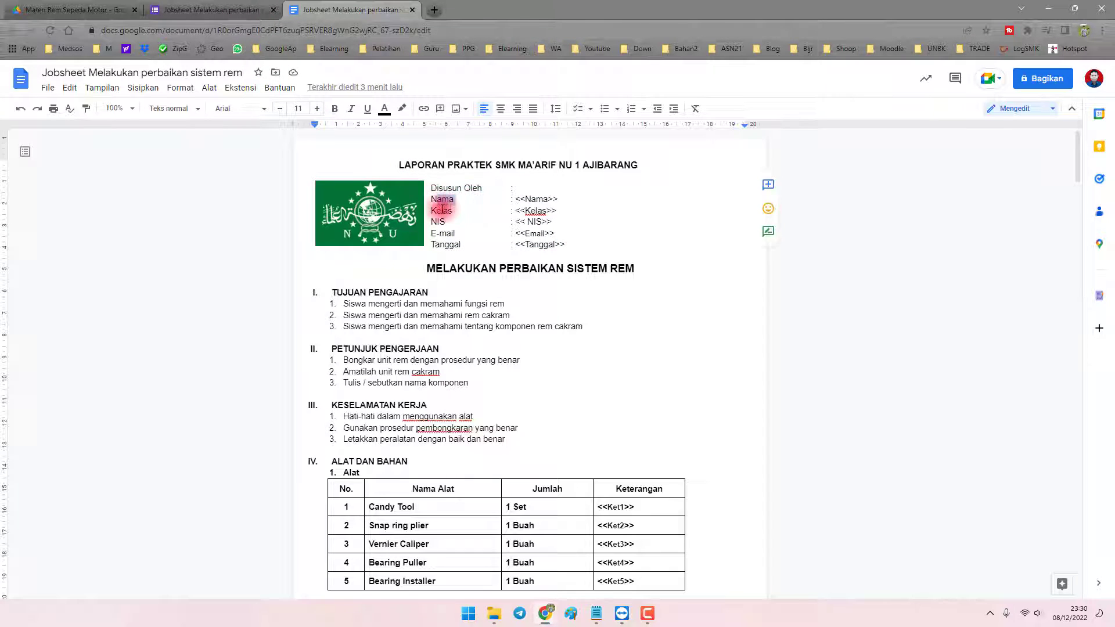
double_click(447, 222)
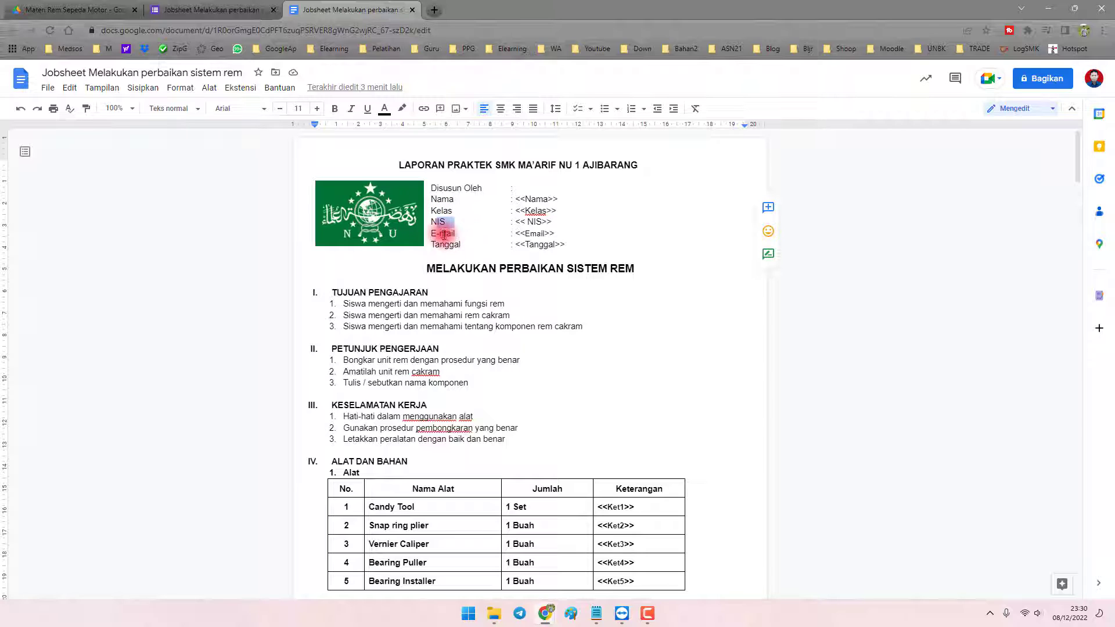
double_click(442, 233)
left_click_drag(448, 244, 474, 245)
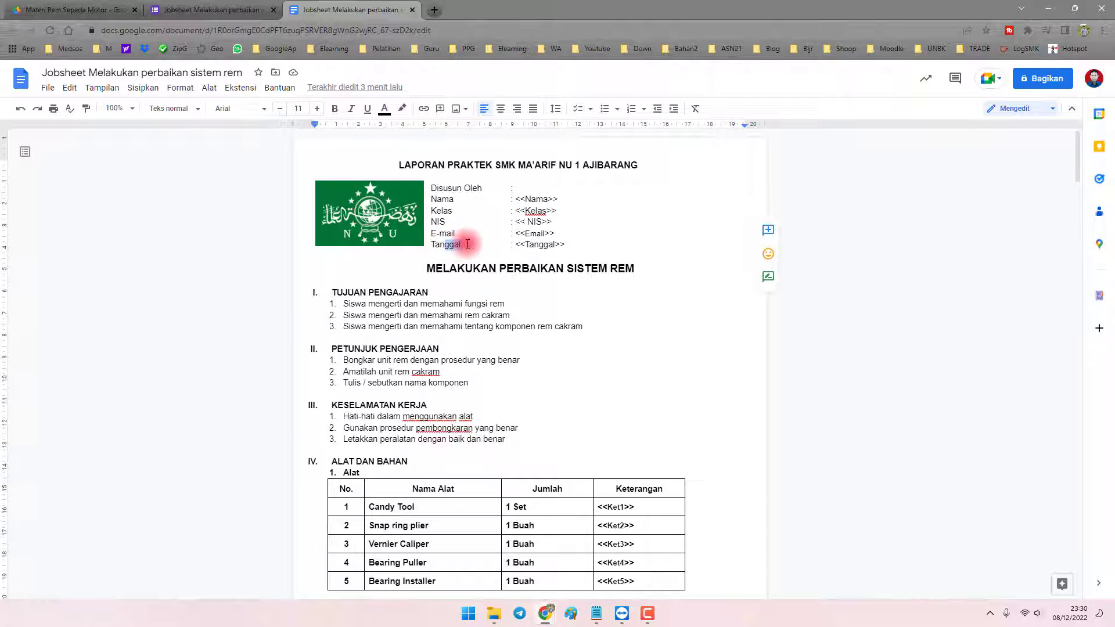
left_click_drag(463, 245, 445, 244)
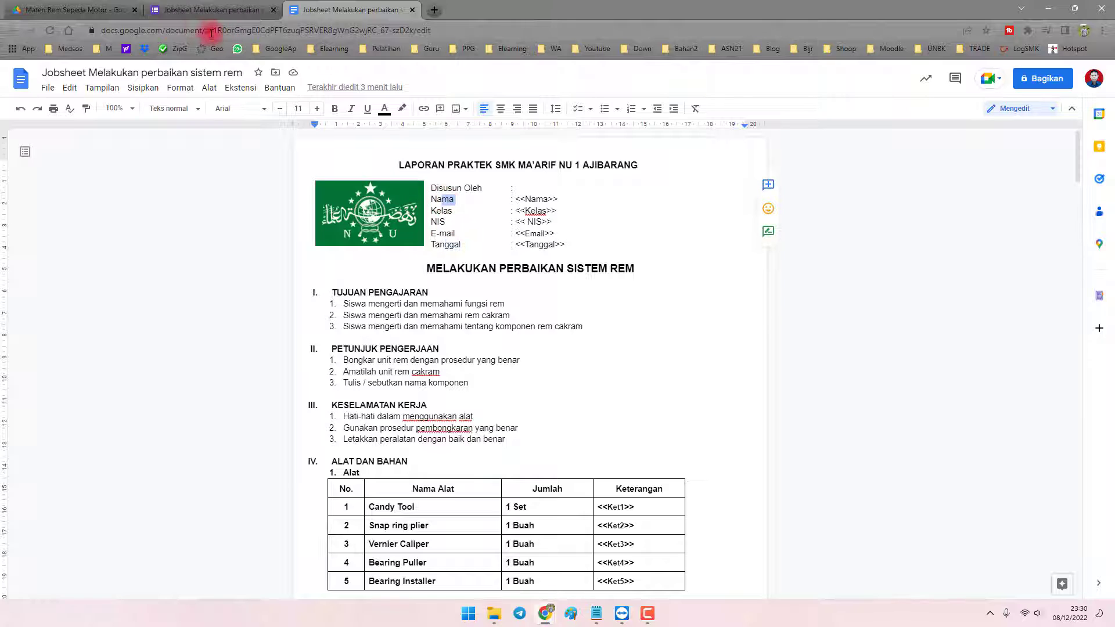
Title the form's first question "Nama Lengkap" as a short answer (Jawaban singkat) and make it required.
left_click(180, 9)
left_click(418, 236)
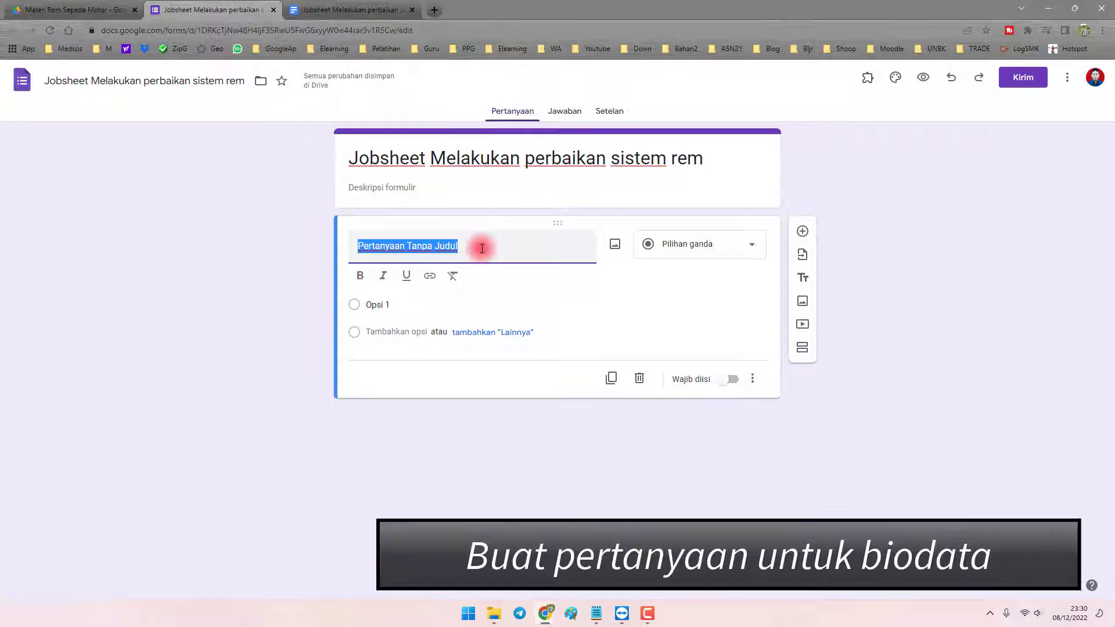
type("Nama Lengkap")
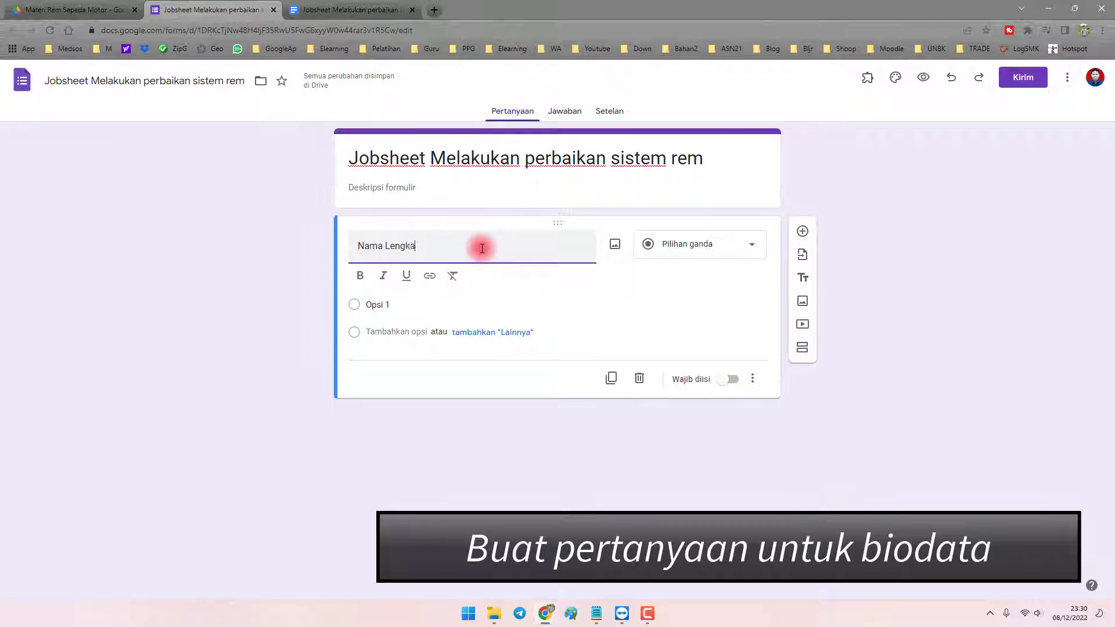
left_click(729, 370)
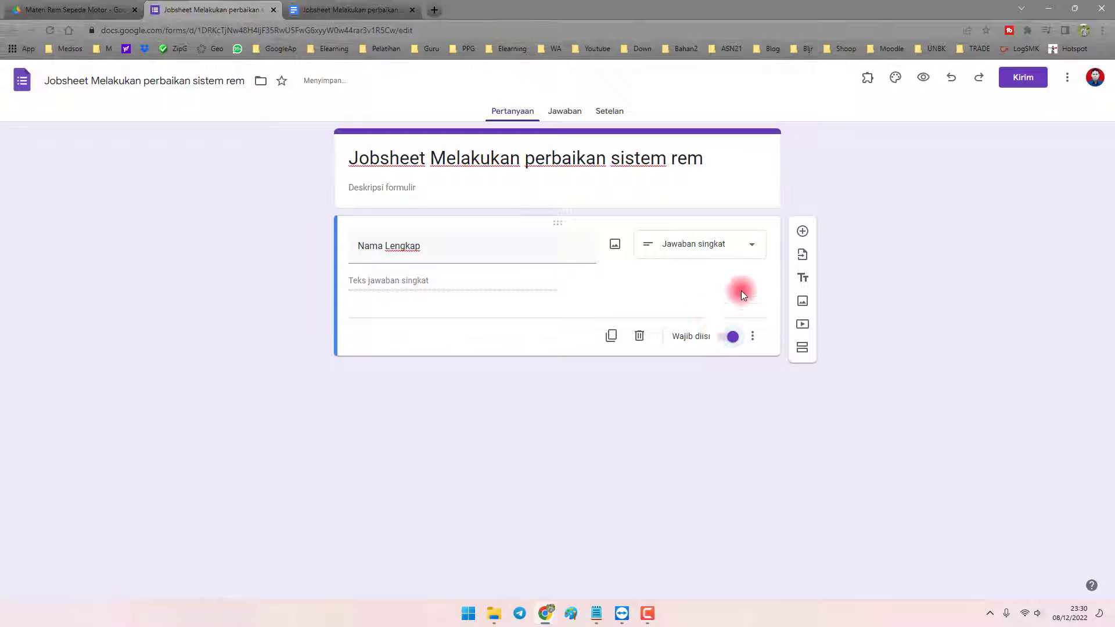
Add a question titled "Kelas" with Pilihan ganda as its question type.
left_click(803, 231)
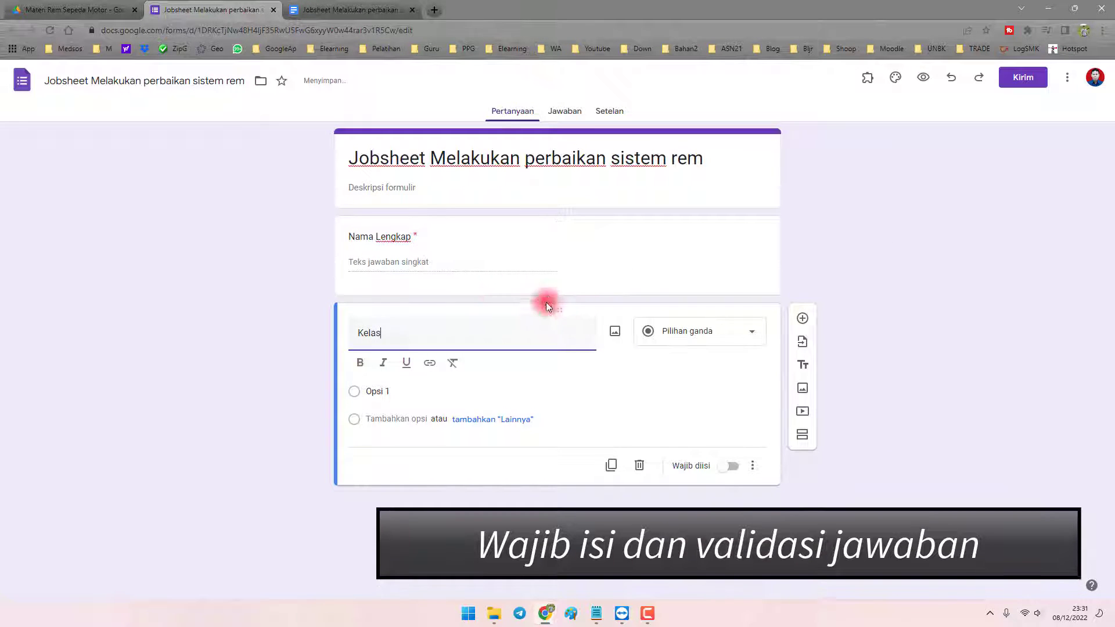
left_click(681, 339)
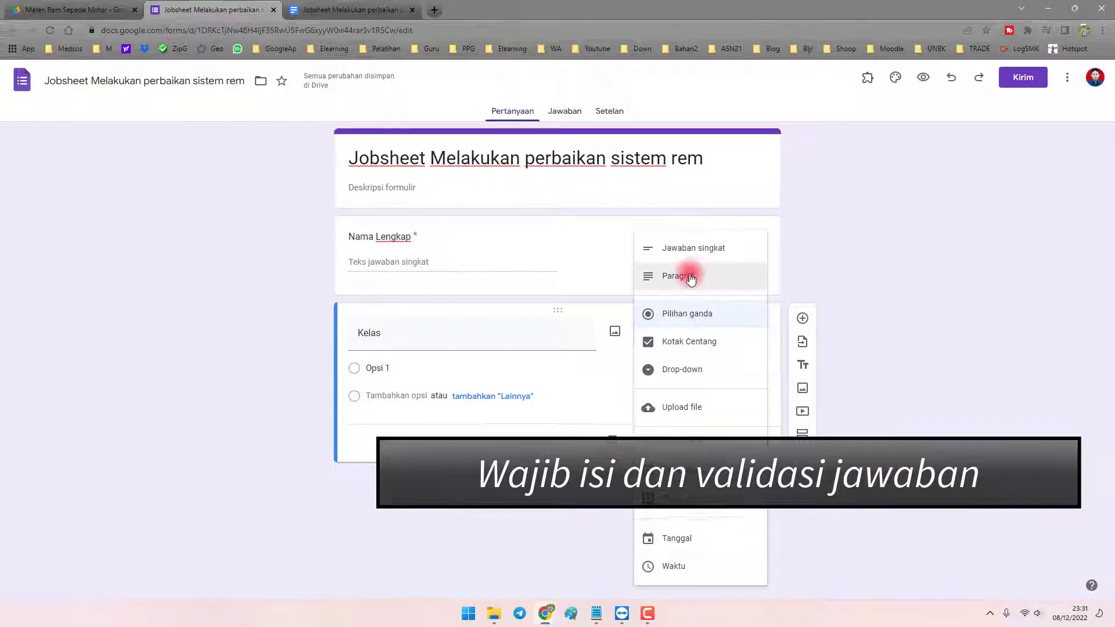
left_click(683, 317)
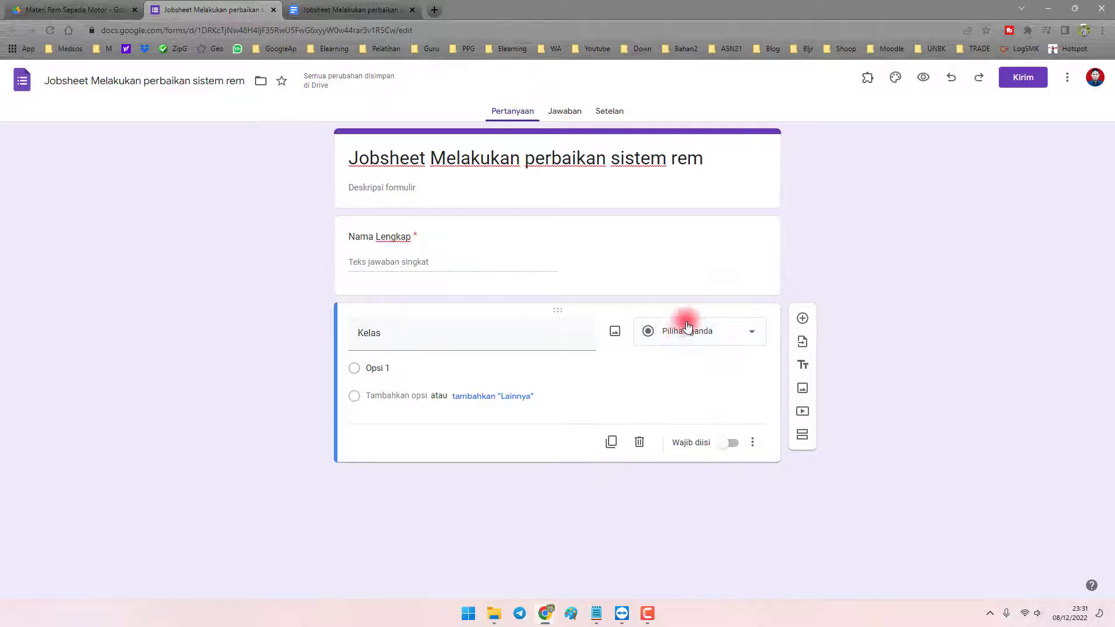
left_click(681, 317)
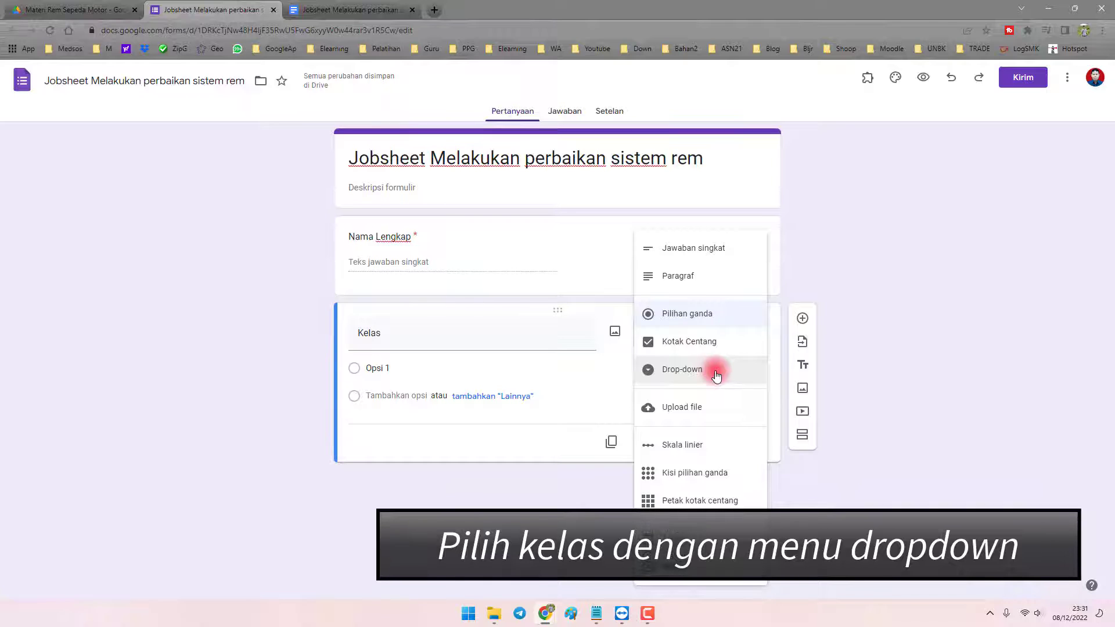
left_click(905, 386)
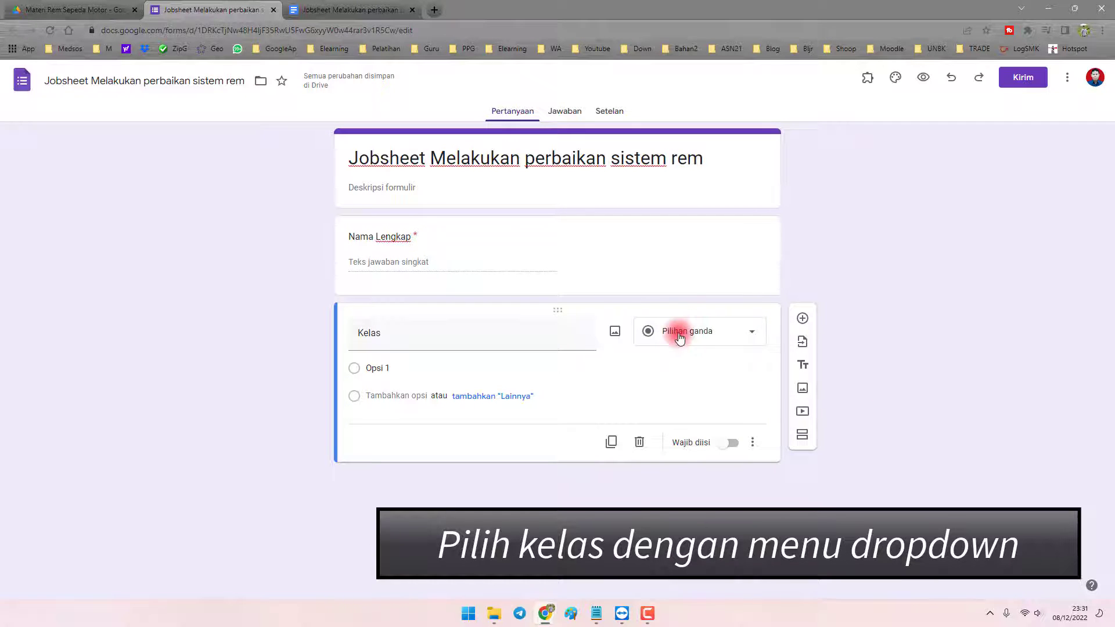
left_click(681, 337)
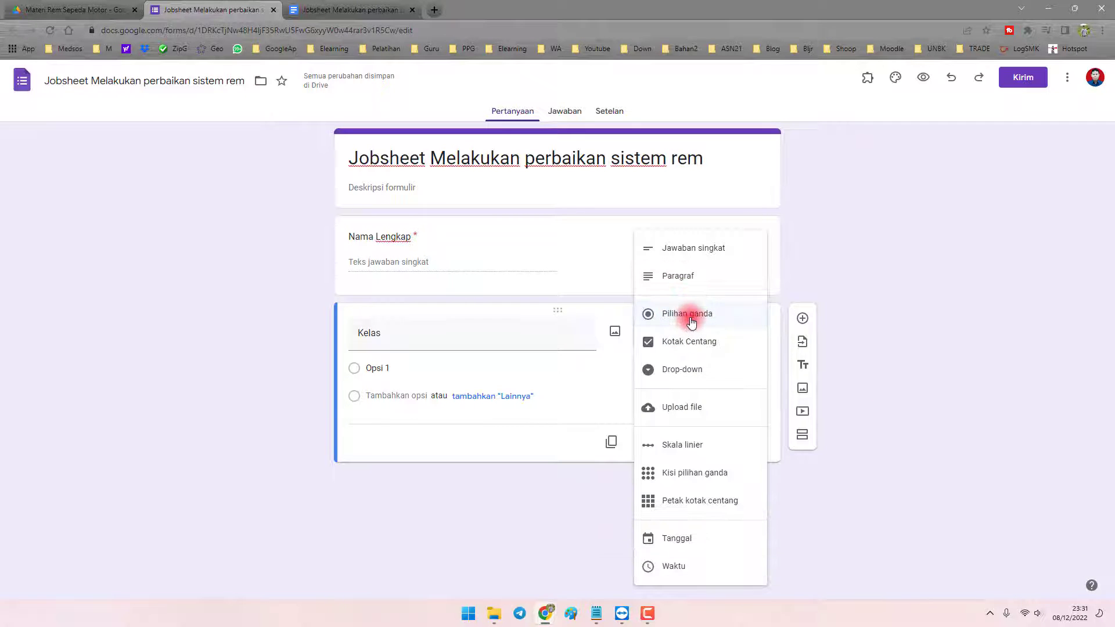
left_click(691, 322)
Give the Kelas question the options "X TBSM A", "X TBSM B" and "X TBSM C", and make it required.
left_click(414, 373)
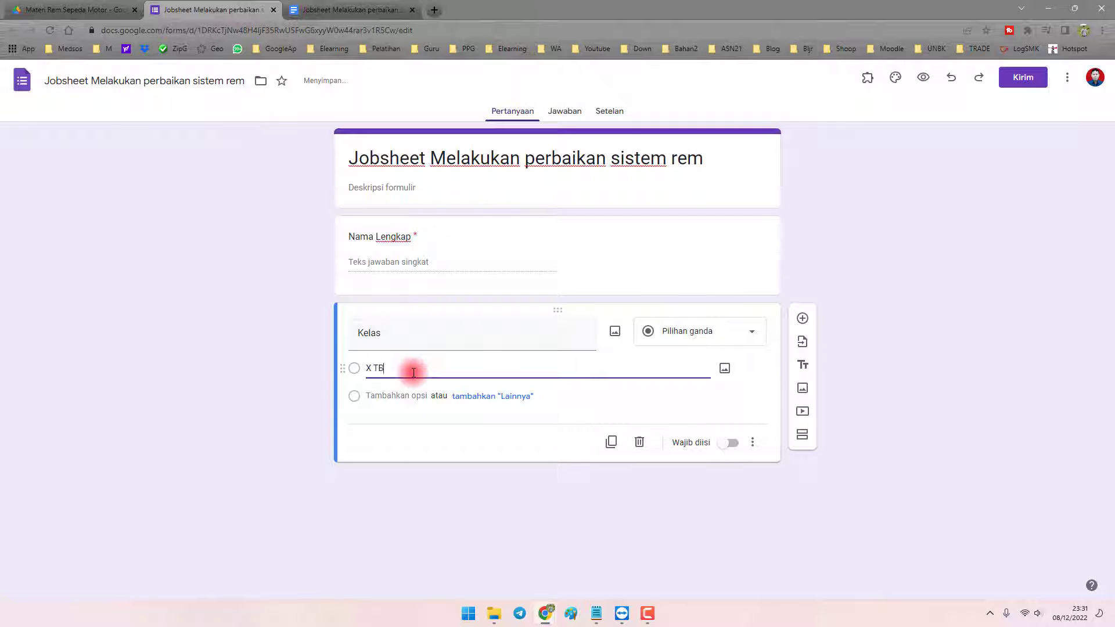
key("Return")
key("Up")
key("ctrl+c")
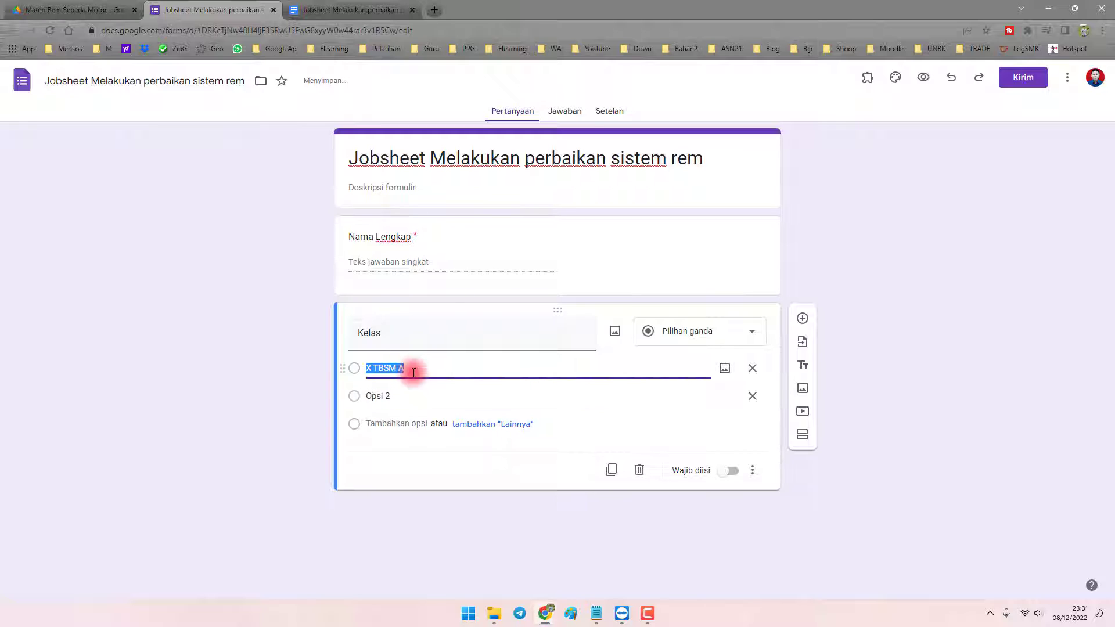
key("Down")
key("ctrl+v")
key("BackSpace")
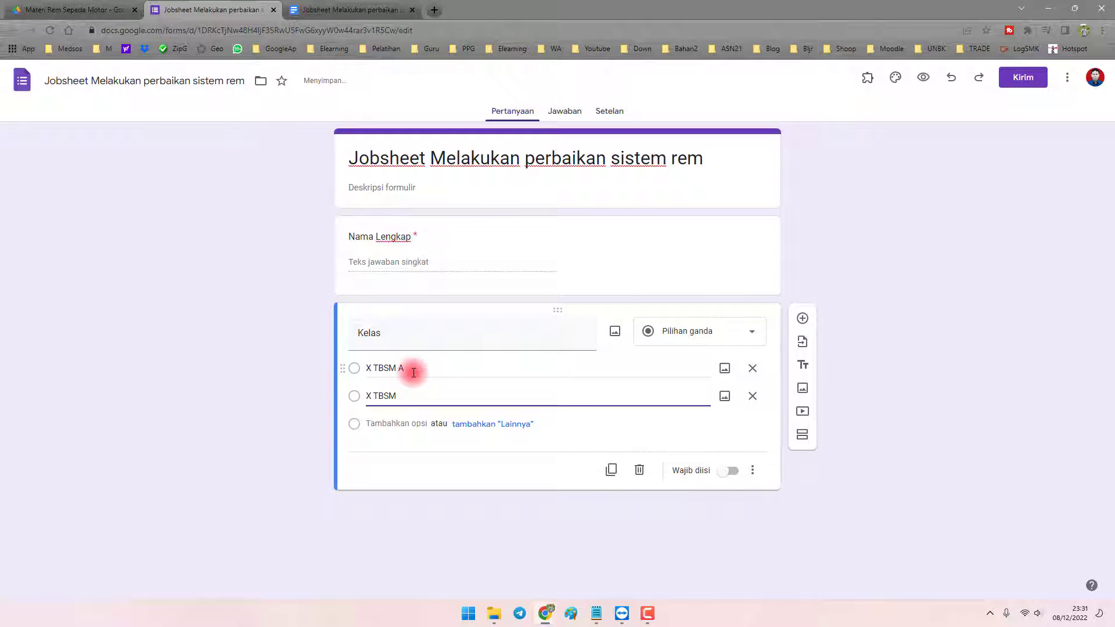
type("B")
key("Return")
key("ctrl+v")
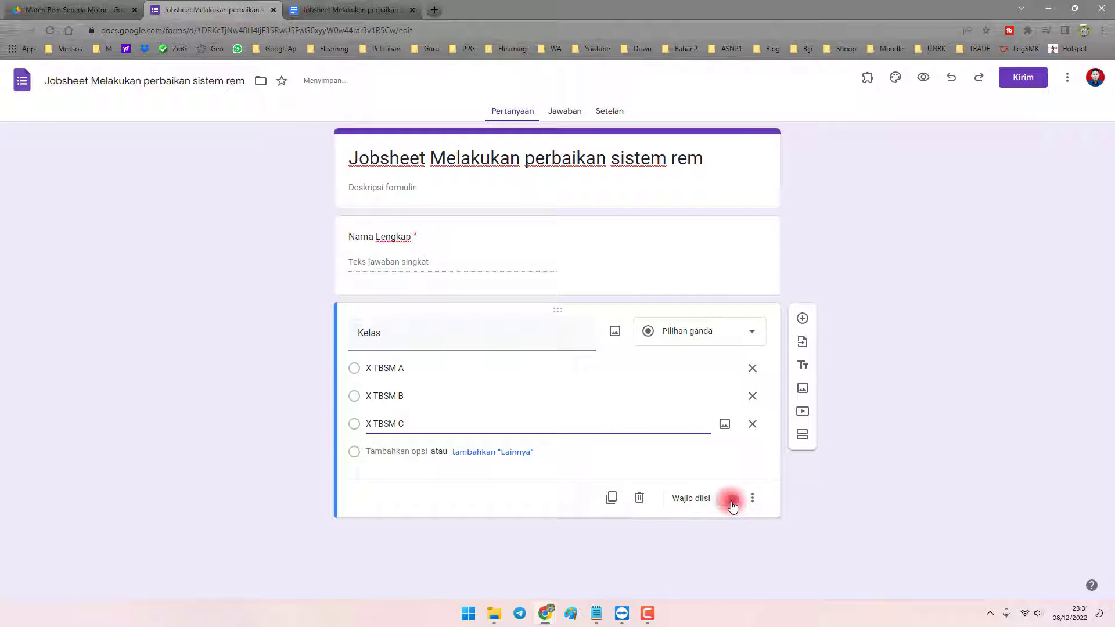
left_click(731, 501)
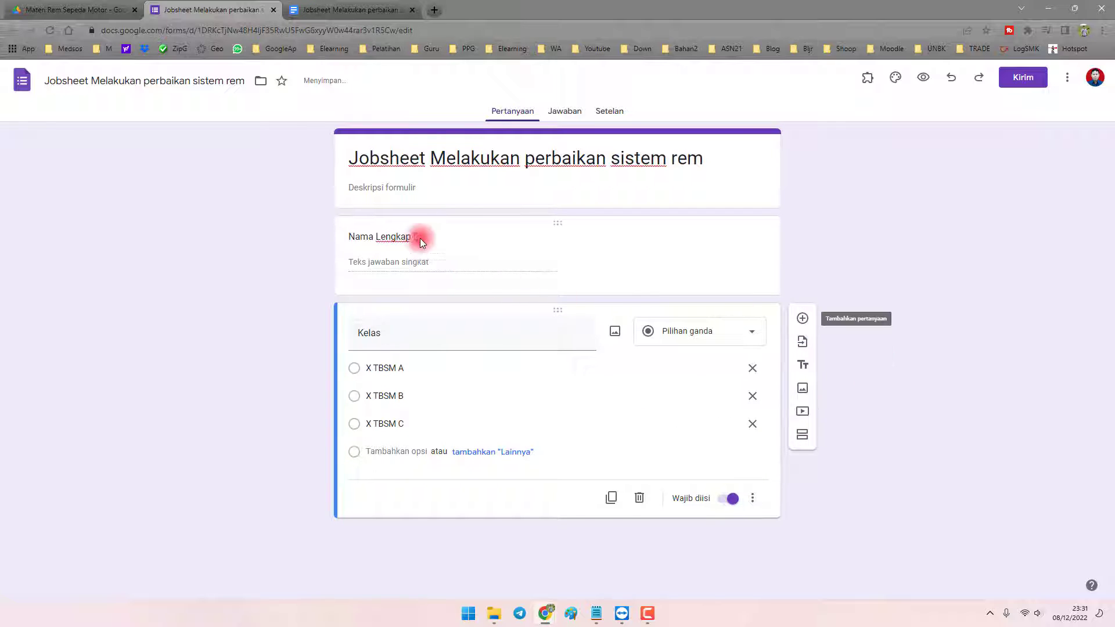
Add a required question titled "NIS" with Jawaban singkat as its question type.
left_click(803, 319)
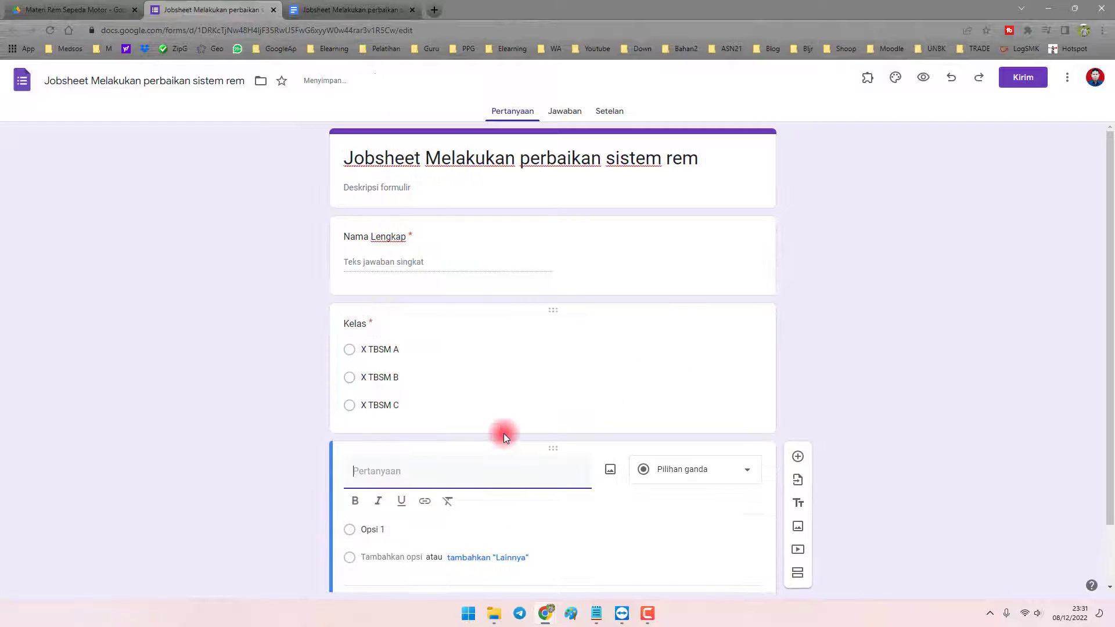
type("NIS")
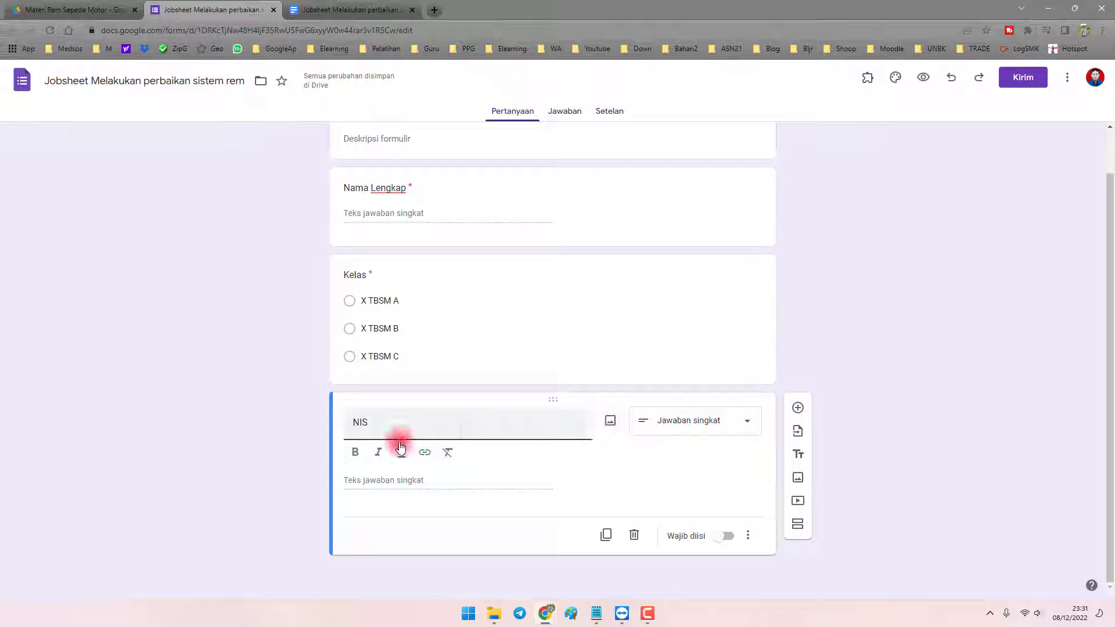
left_click(664, 437)
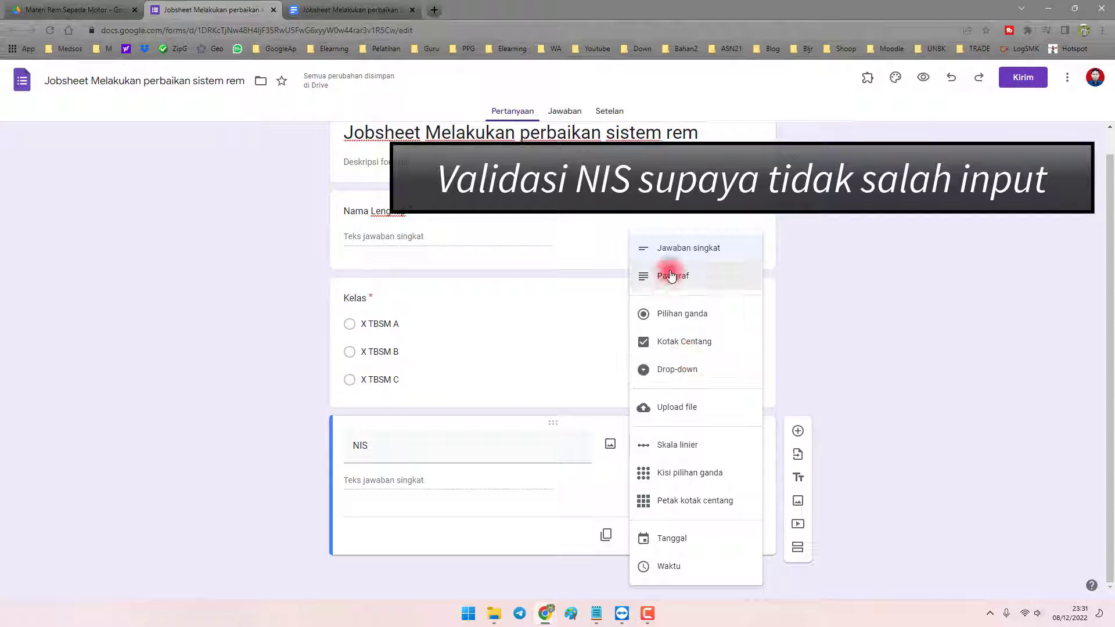
left_click(668, 249)
left_click(725, 536)
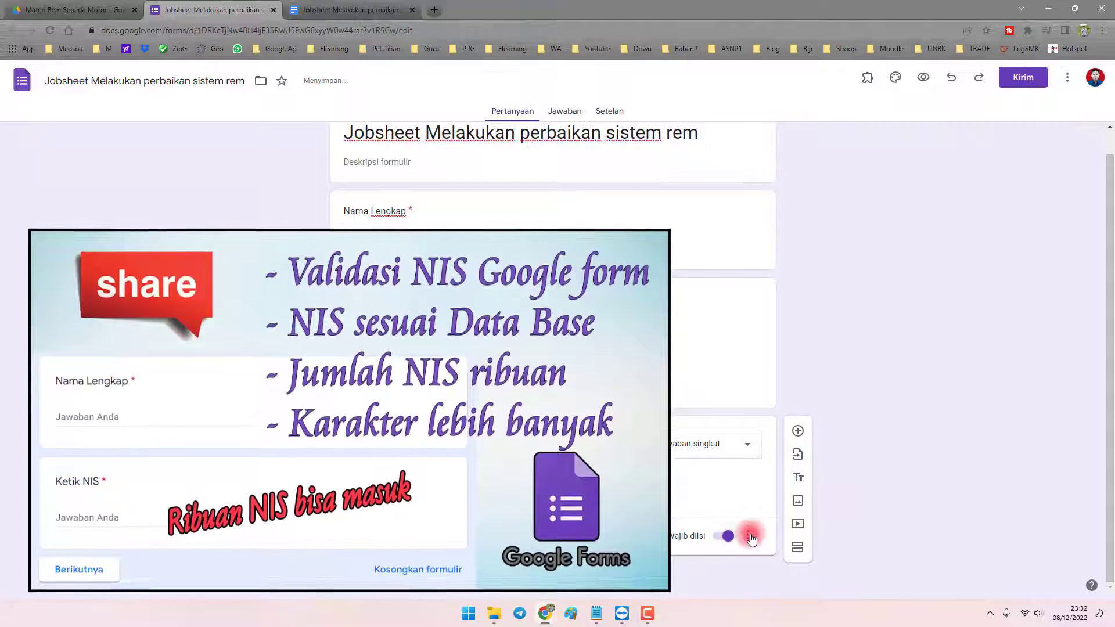
Add Regular expression response validation to the NIS question, set to Kecocokan with a pattern of three allowed student numbers separated by "|".
left_click(748, 535)
left_click(773, 562)
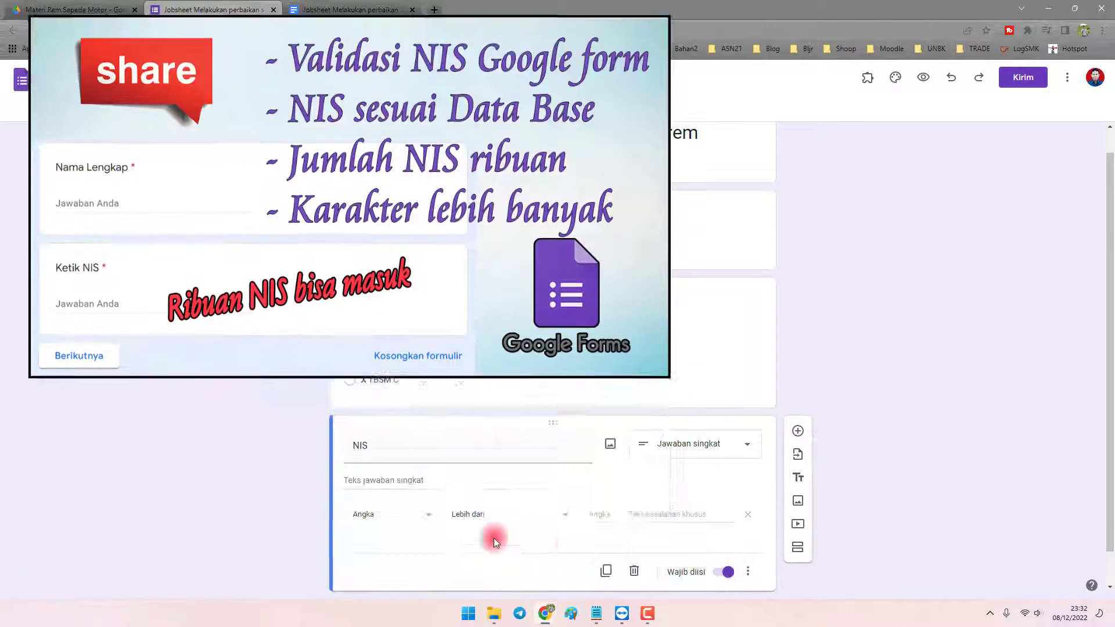
left_click(408, 478)
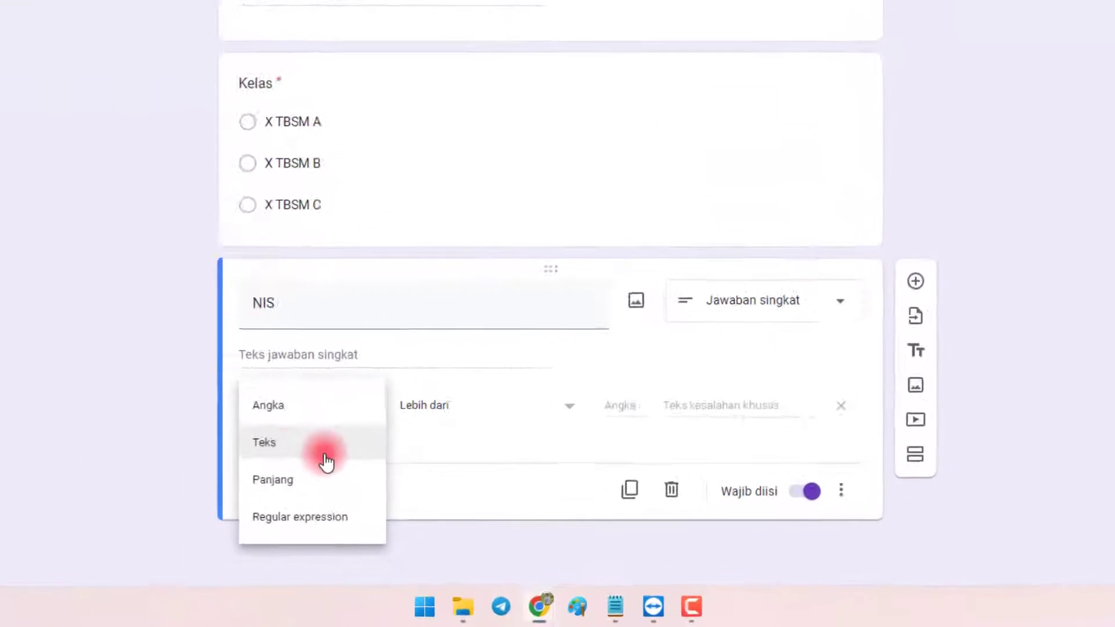
left_click(288, 515)
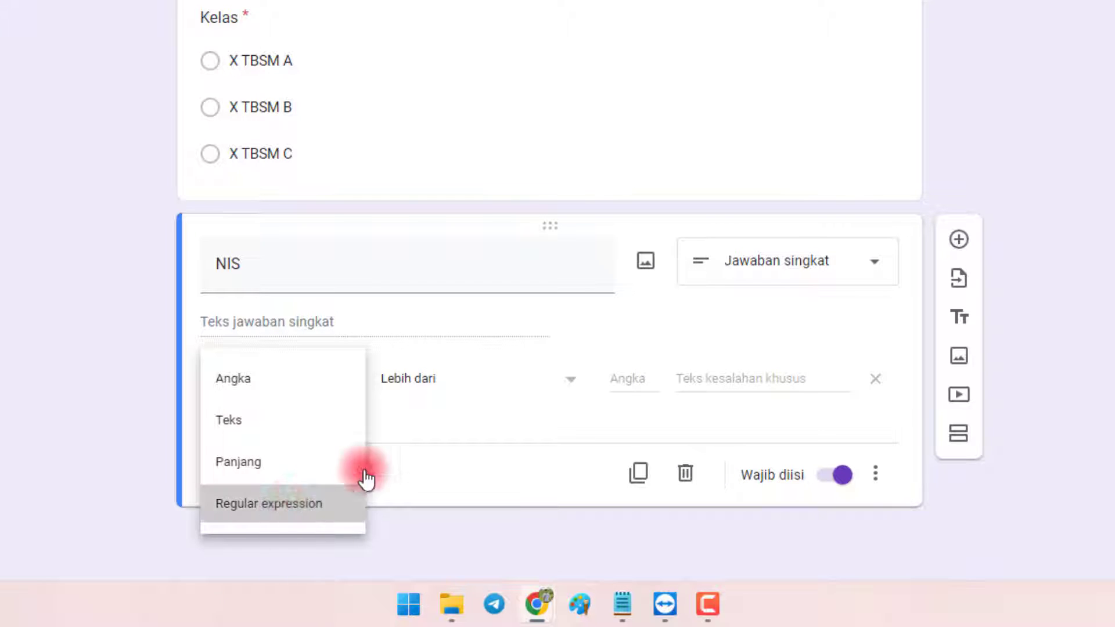
left_click(413, 386)
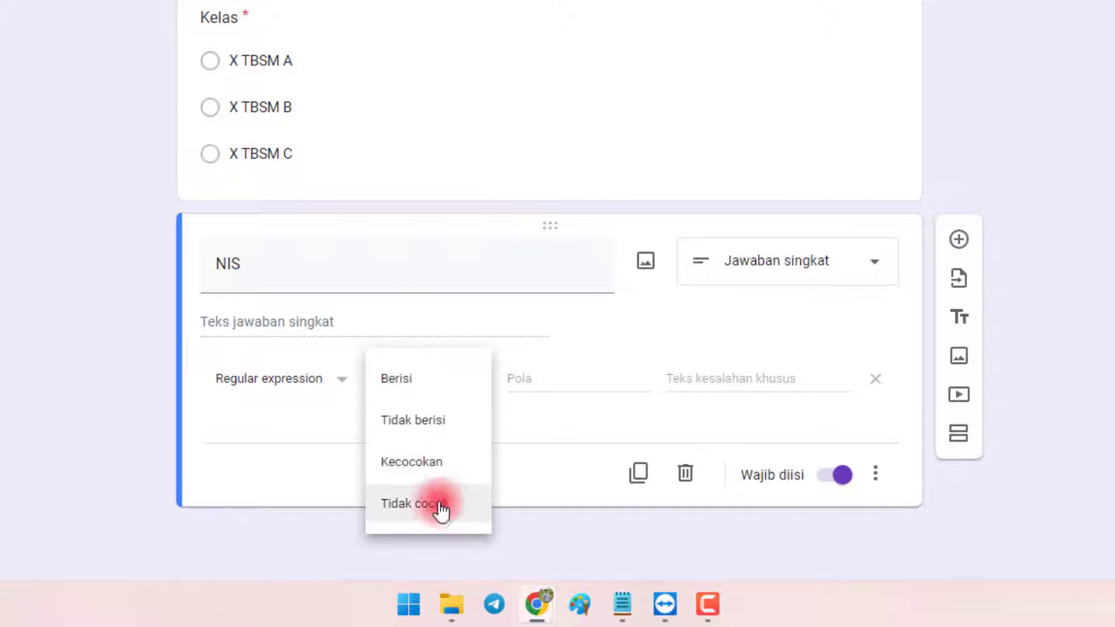
left_click(443, 463)
left_click(557, 375)
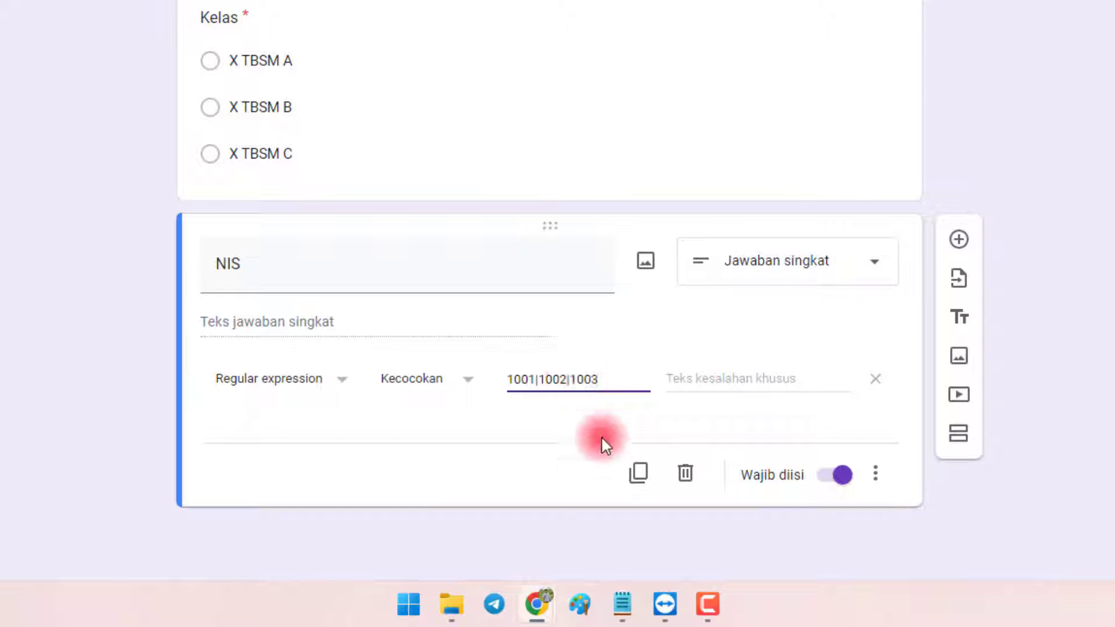
left_click(583, 440)
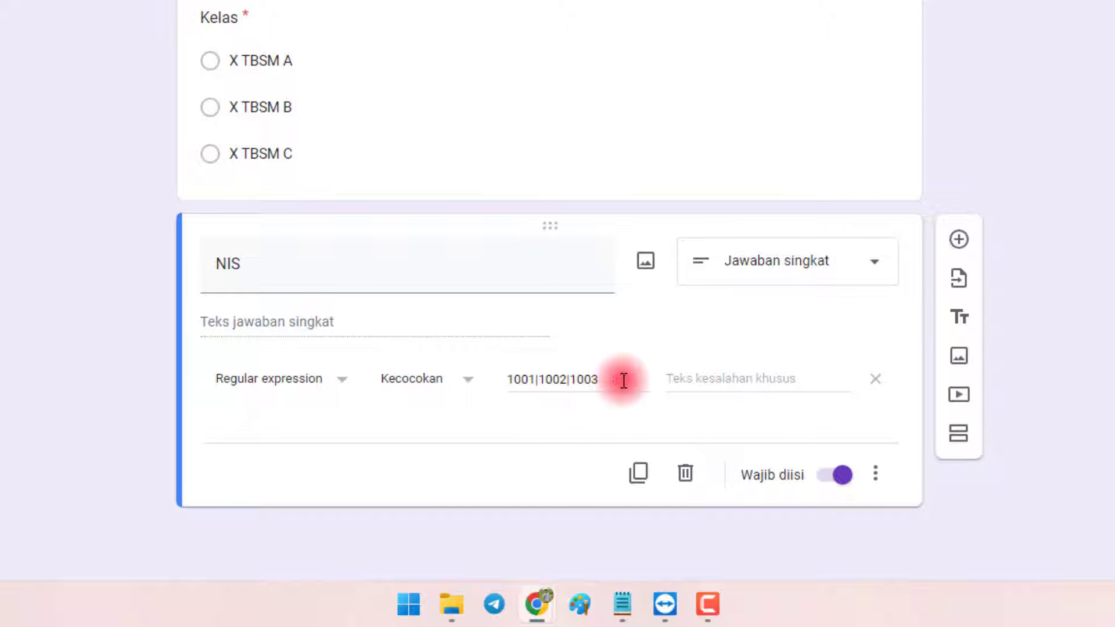
Check in the jobsheet template which student data fields follow NIS, leaving the document's text unchanged.
scroll(470, 140, "up", 2)
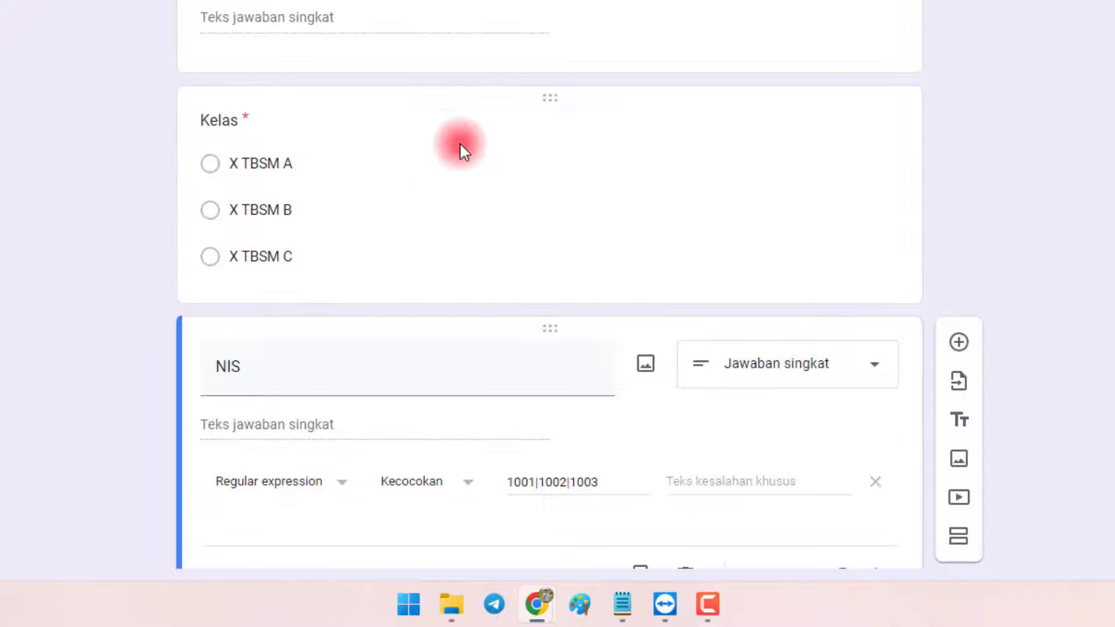
left_click(348, 9)
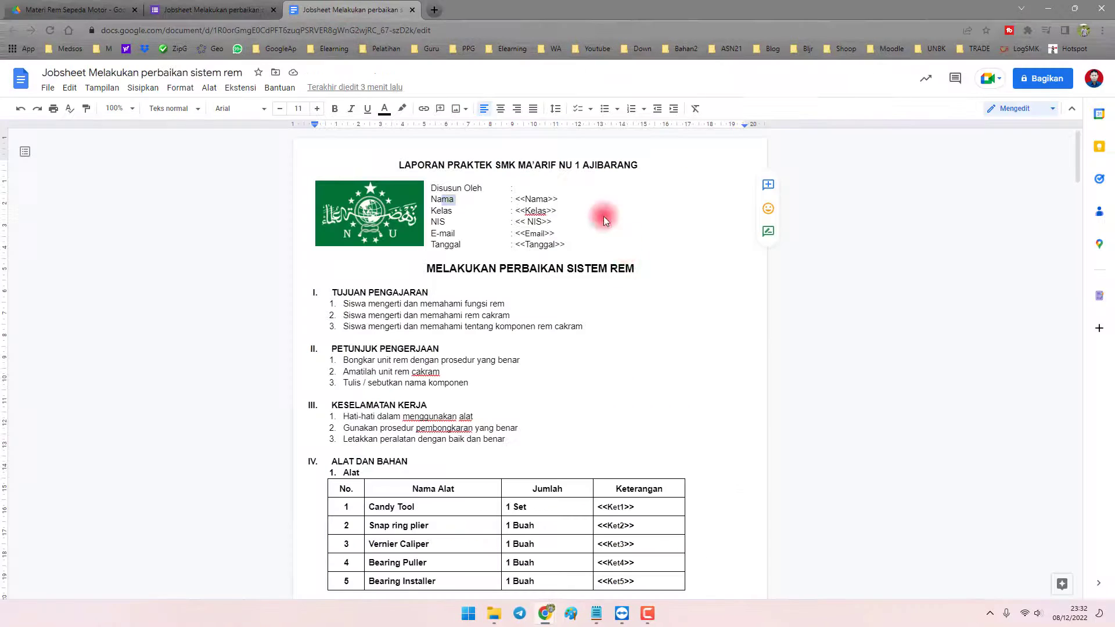
left_click_drag(525, 233, 559, 243)
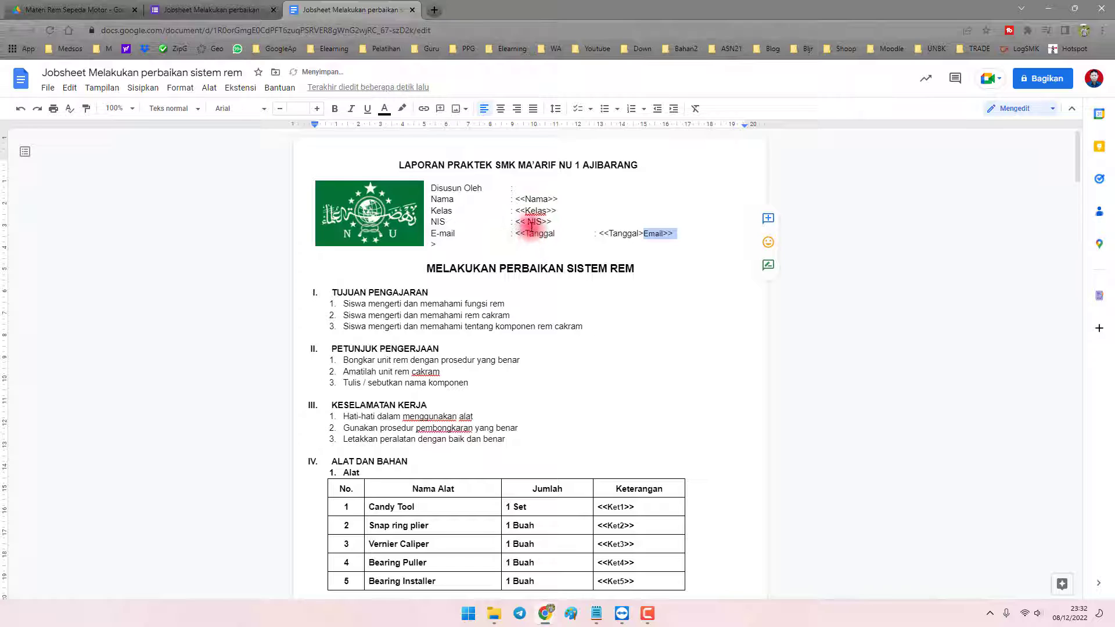
key("ctrl+z")
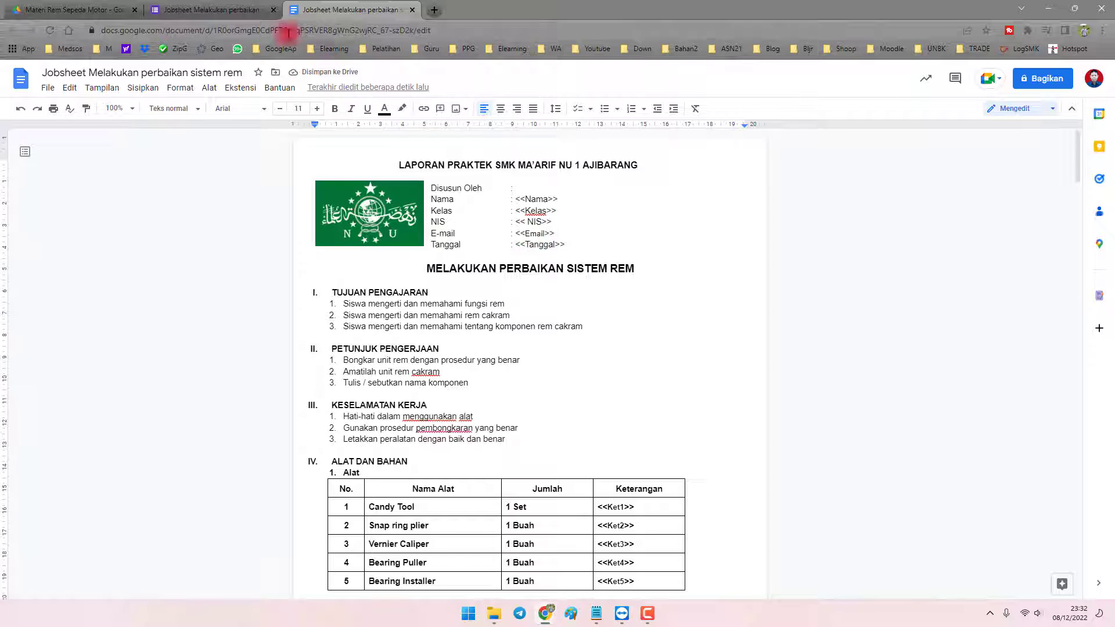
In the form's response settings, enable Kumpulkan alamat email and set Mengirim salinan jawaban responden to Selalu.
left_click(214, 8)
left_click(611, 113)
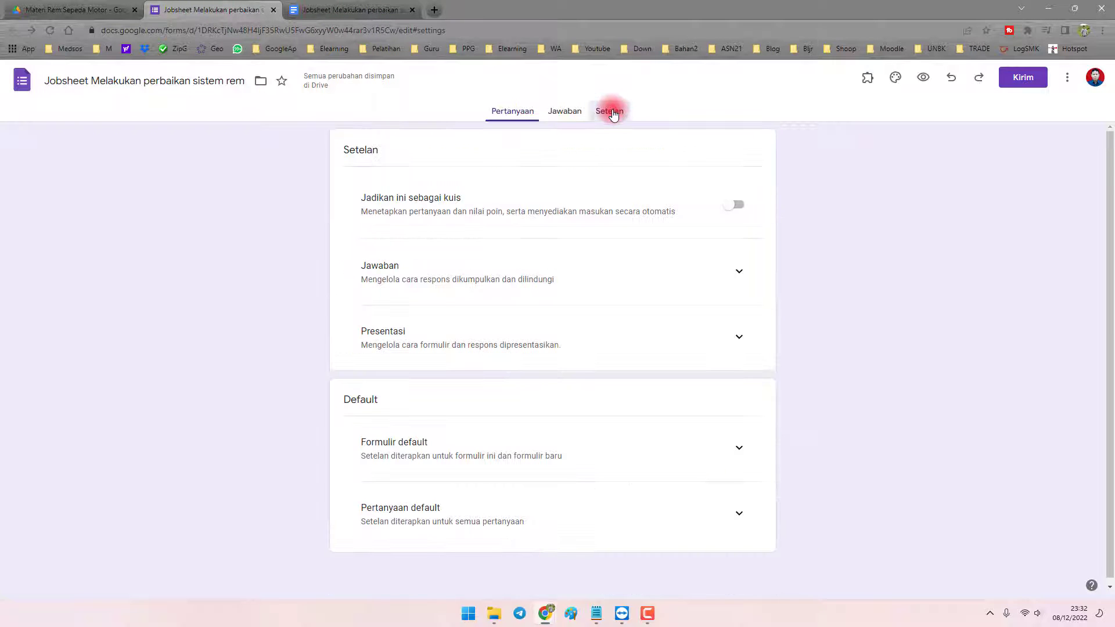
left_click(737, 336)
scroll(639, 356, "down", 2)
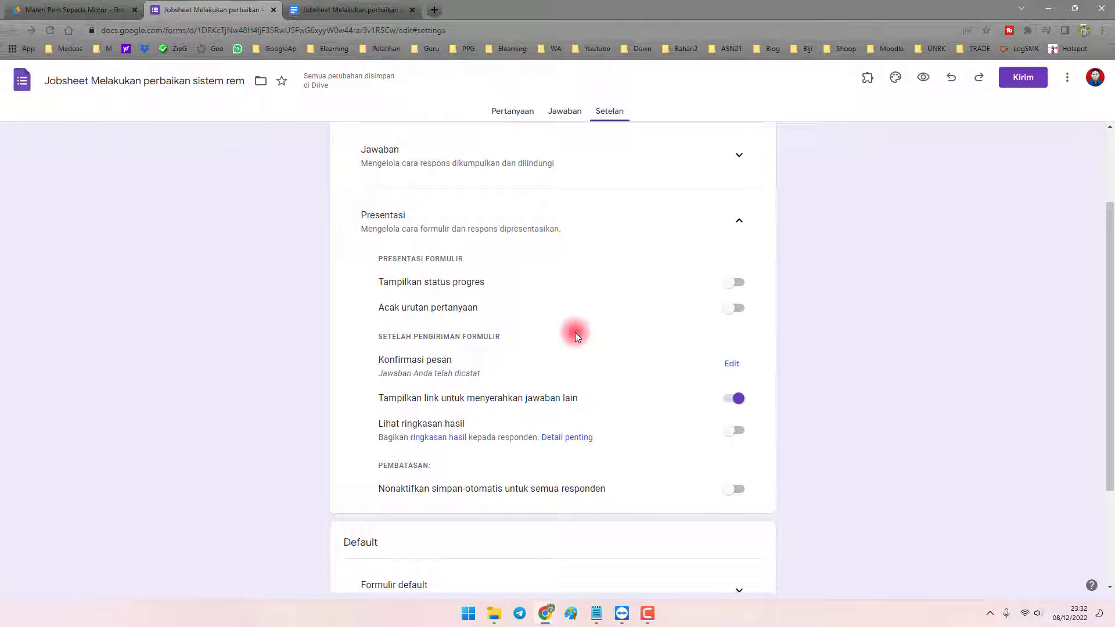
scroll(517, 431, "down", 1)
scroll(517, 426, "up", 3)
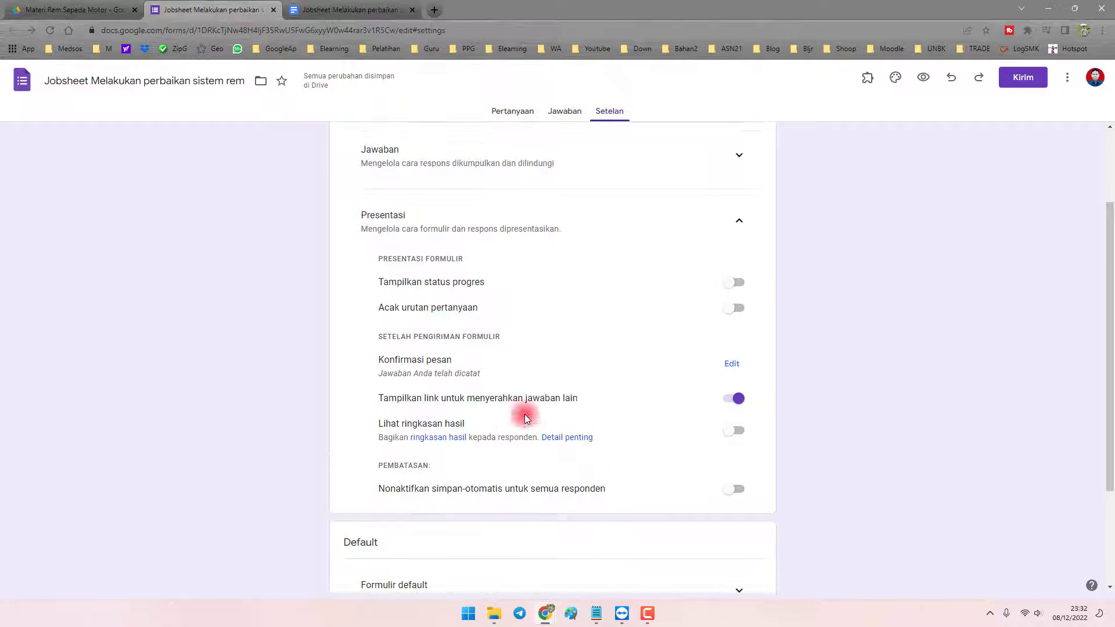
left_click(739, 271)
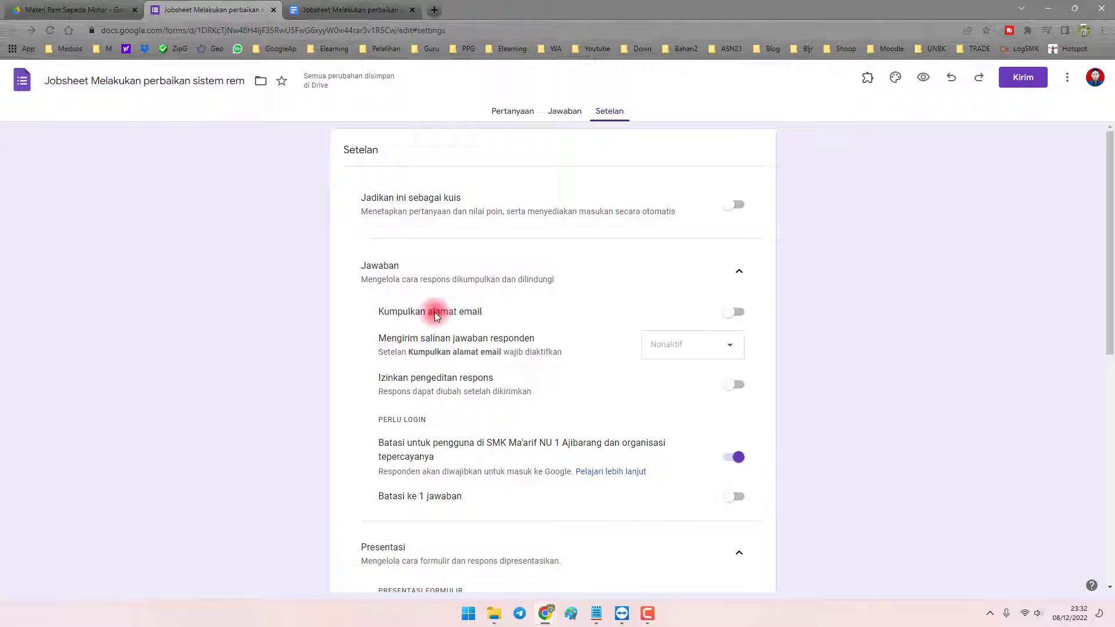
left_click(720, 312)
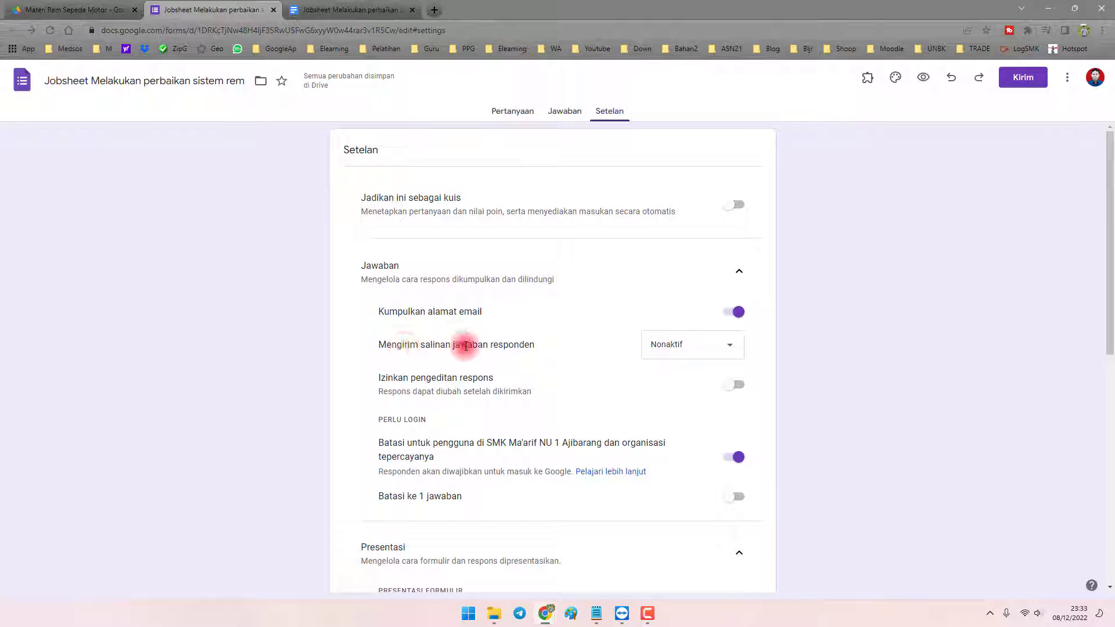
left_click(670, 346)
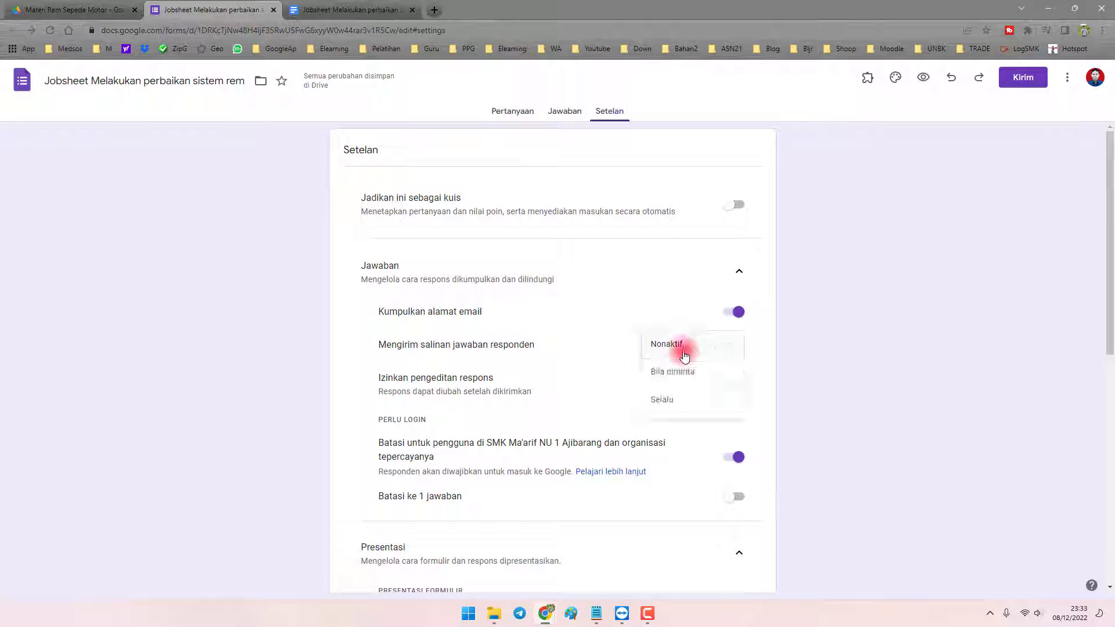
left_click(670, 407)
Turn off the restriction of the form to users of SMK Ma'arif NU 1 Ajibarang and its trusted organisations, and return to the questions.
left_click(517, 114)
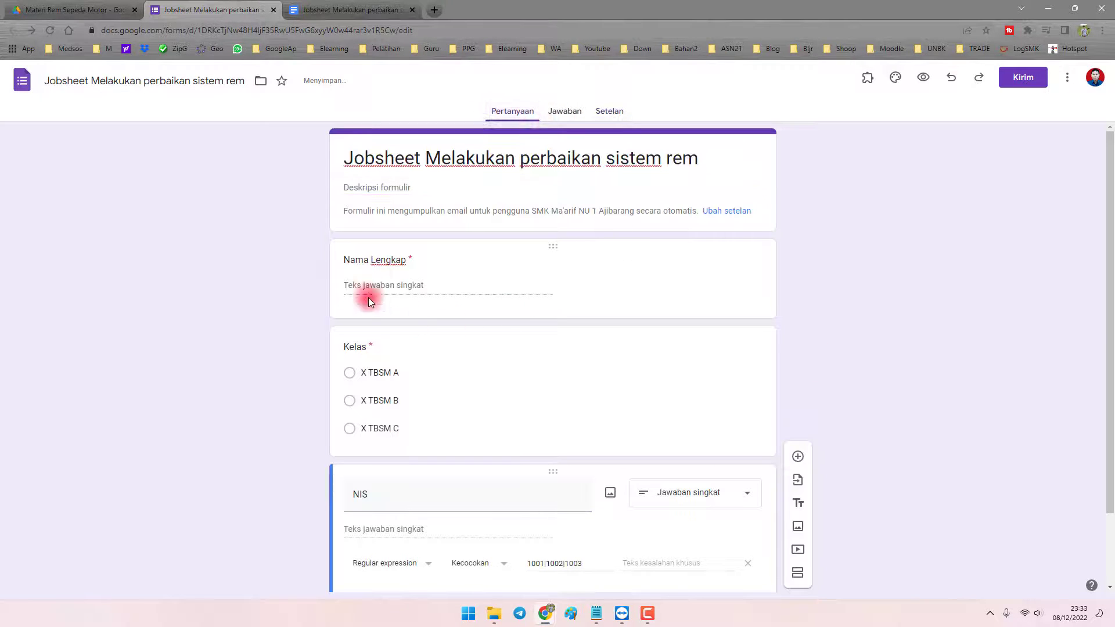
scroll(320, 325, "down", 3)
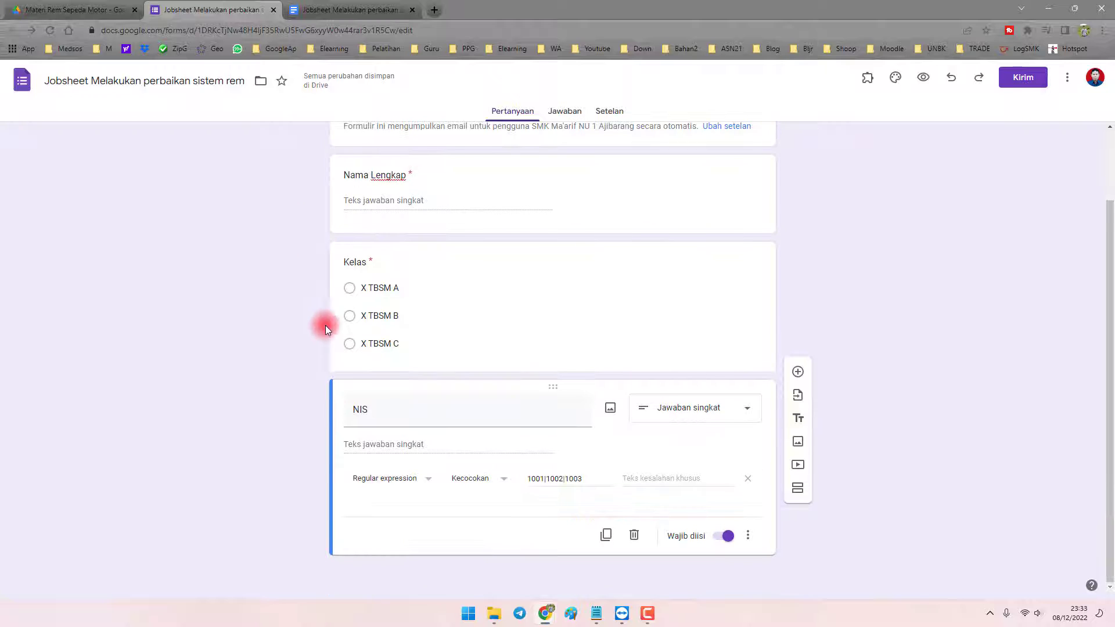
scroll(327, 325, "up", 3)
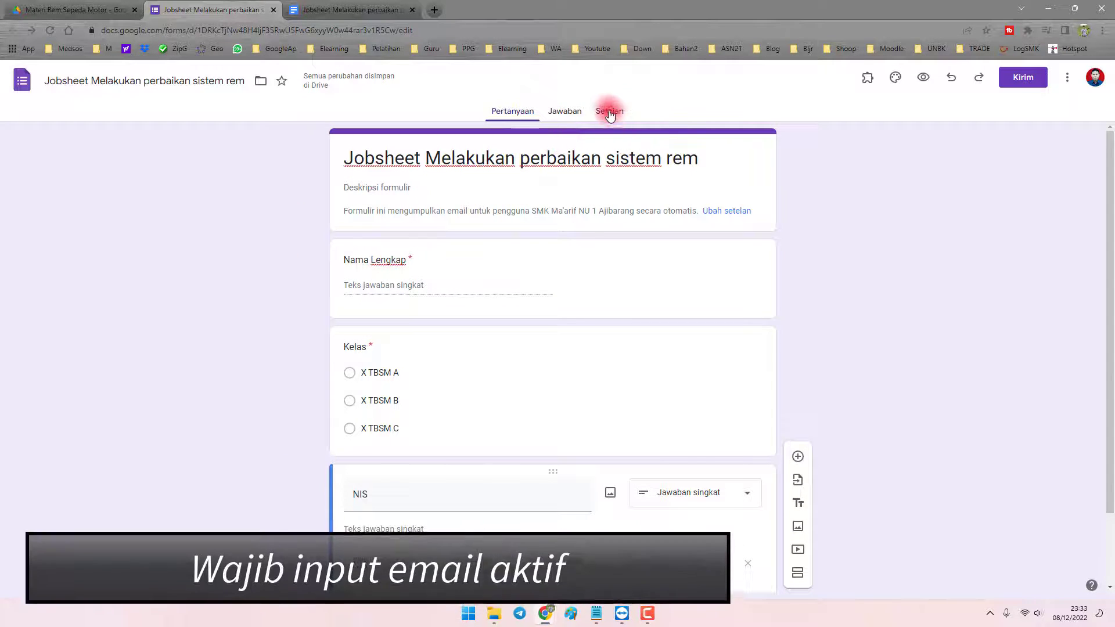
left_click(609, 112)
scroll(580, 348, "down", 3)
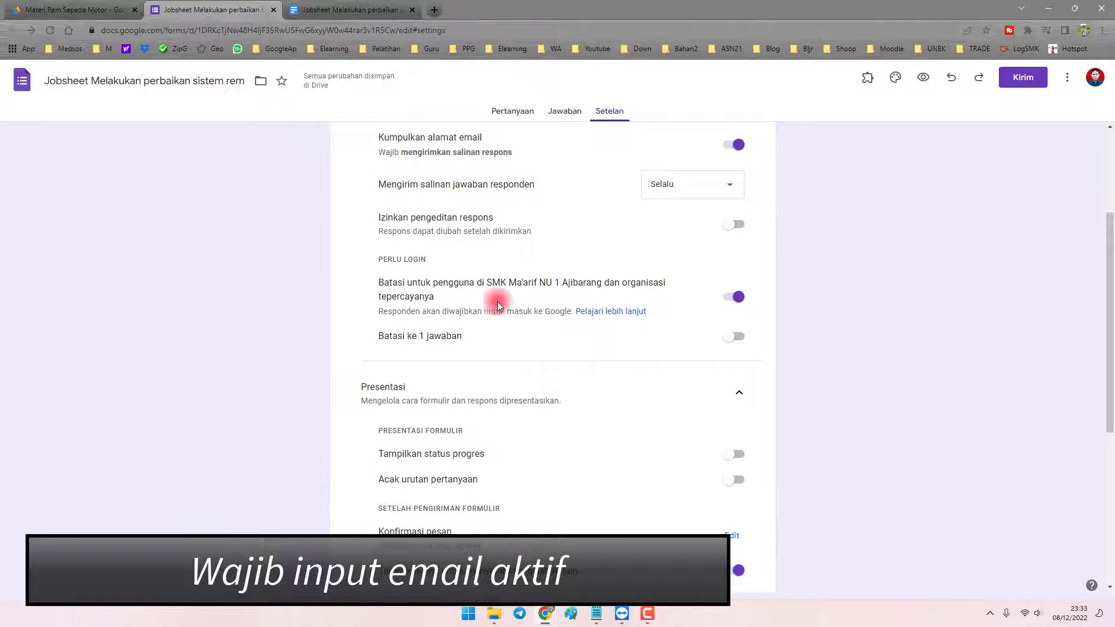
left_click_drag(405, 283, 492, 283)
left_click(706, 290)
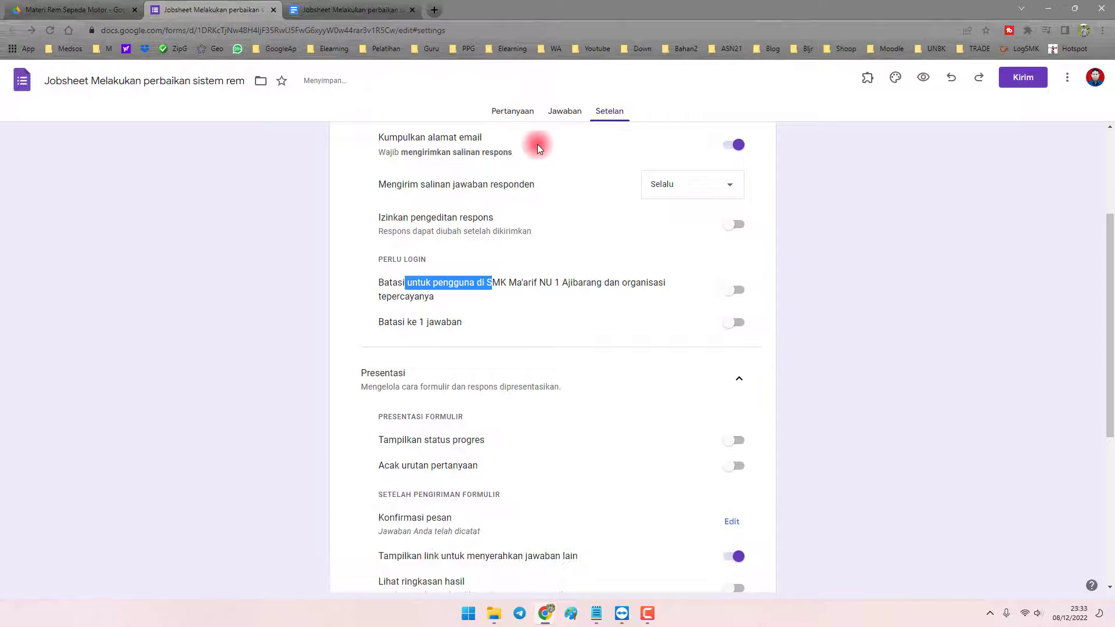
left_click(526, 115)
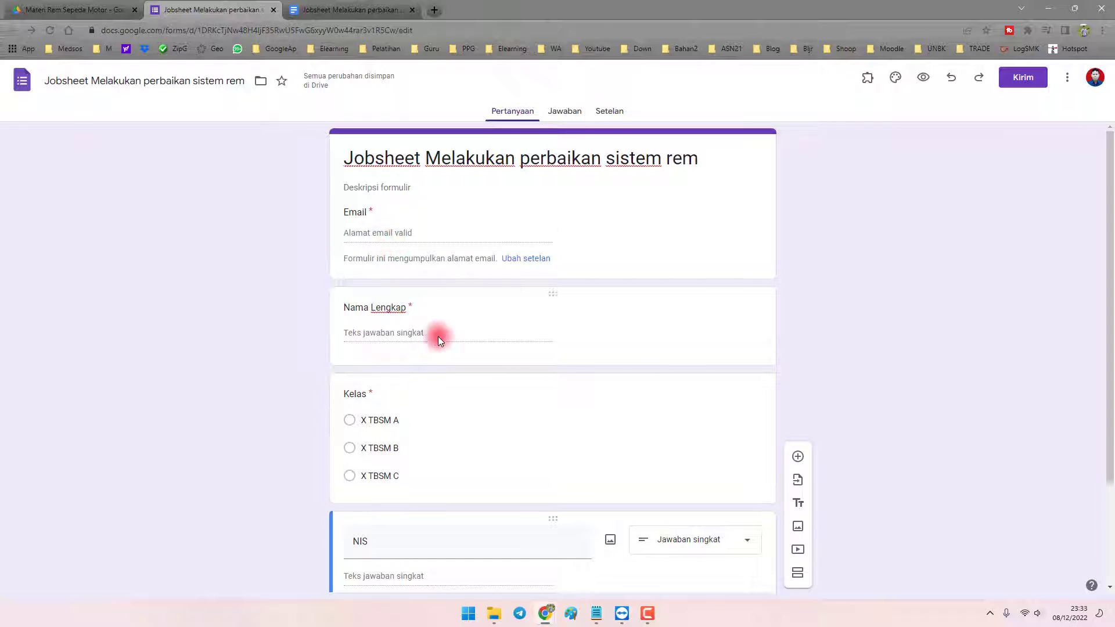
Check the ALAT DAN BAHAN section of the jobsheet template for the items the form still has to cover.
scroll(319, 315, "down", 2)
left_click(319, 10)
scroll(488, 355, "down", 5)
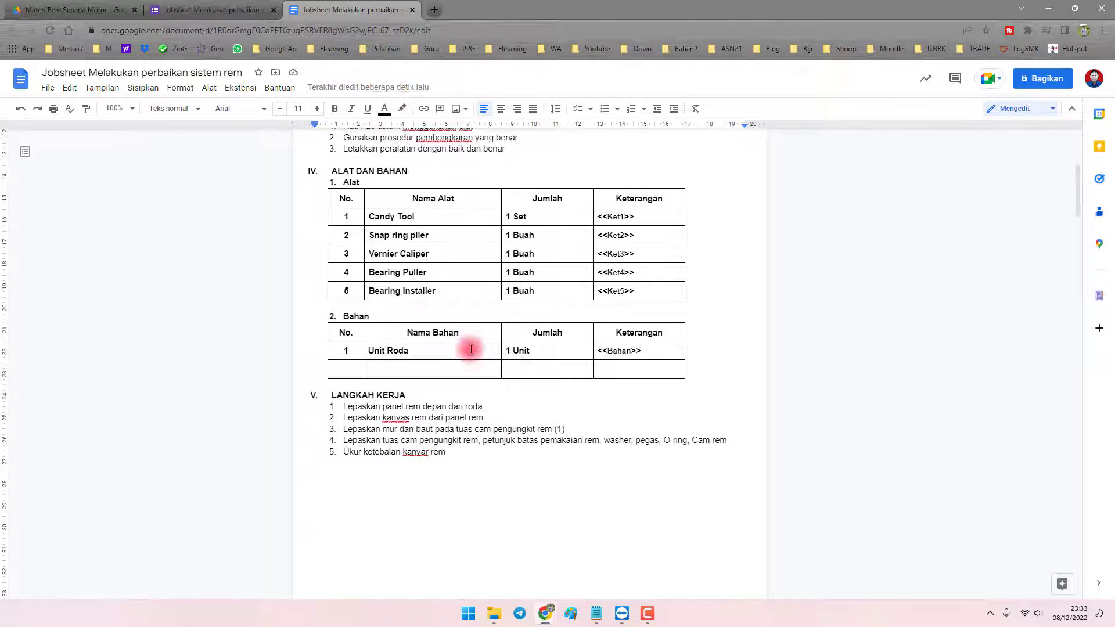
left_click_drag(353, 171, 406, 169)
left_click(215, 10)
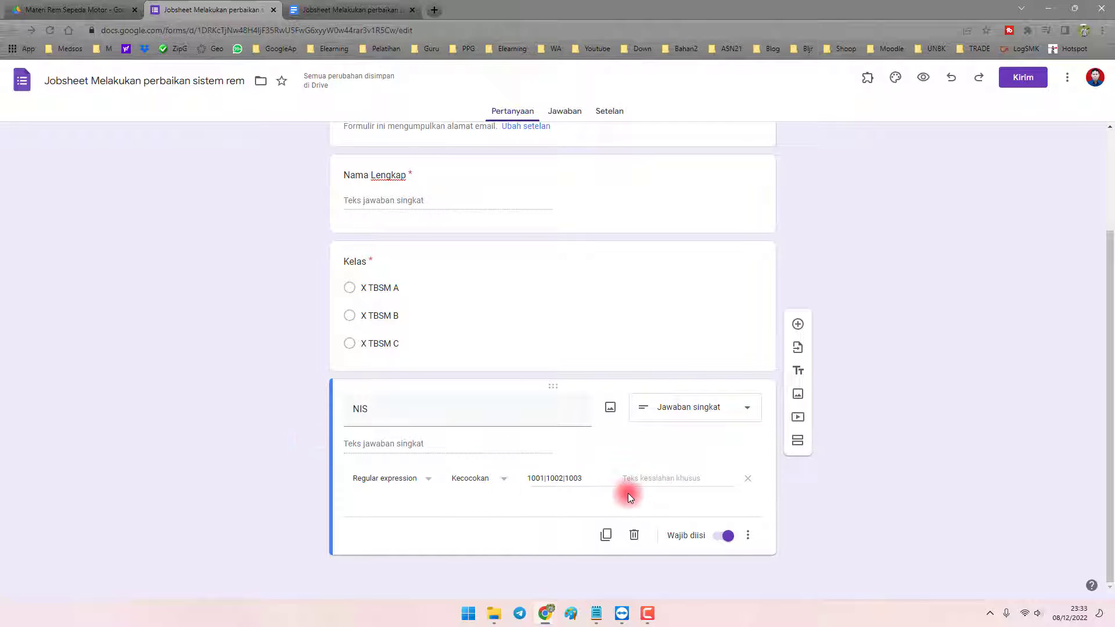
Switch to the Notepad planning list and correct the misspelled word to "halaman" in the line about dividing the form into sections.
left_click(596, 613)
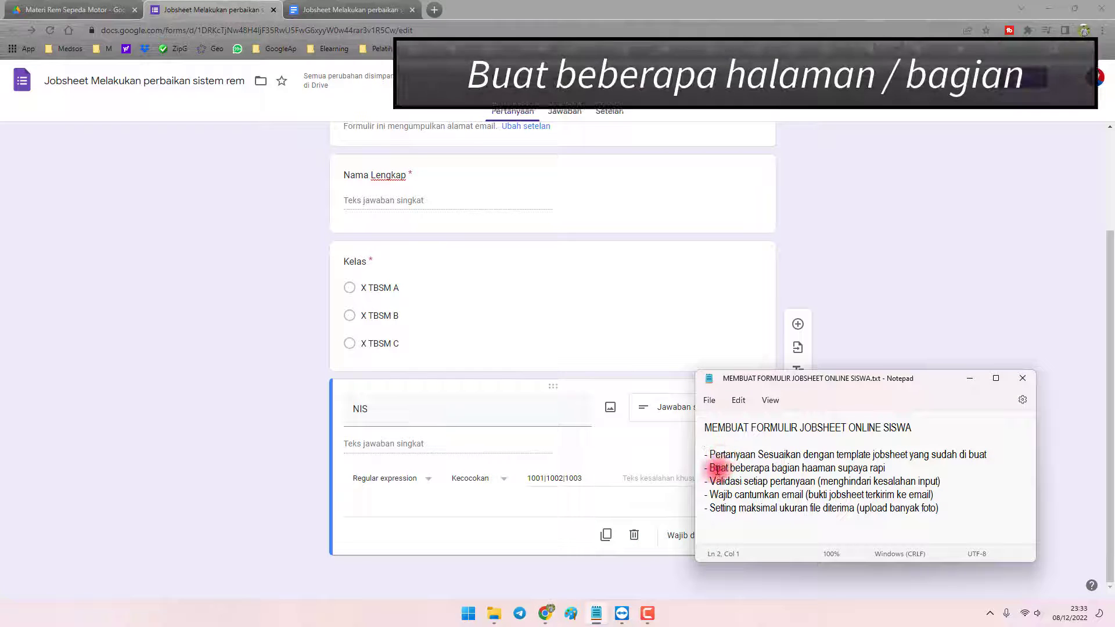
left_click_drag(714, 468, 864, 469)
left_click(810, 469)
type("L")
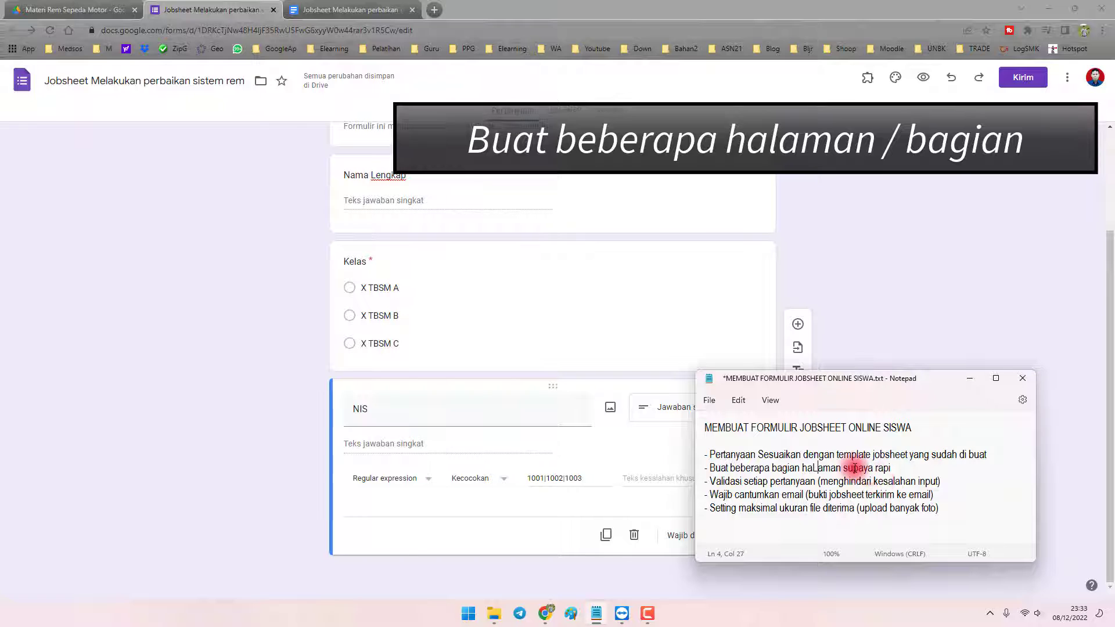
Fix the spelling of "halaman" in the Notepad planning list's line about dividing the form into sections, and return to the form.
key("BackSpace")
type("l")
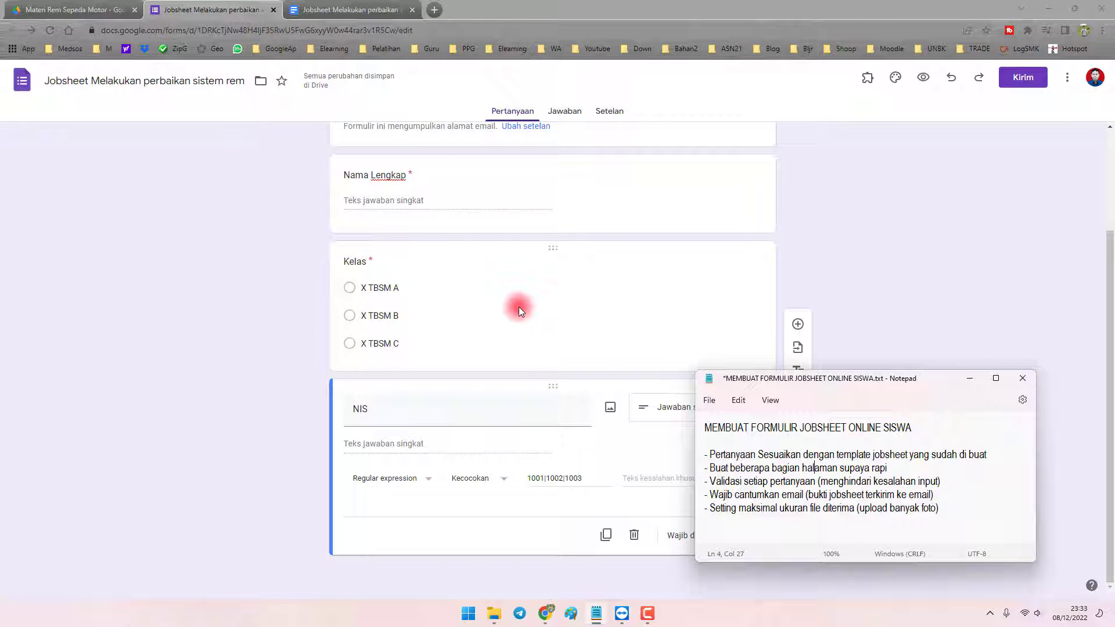
left_click(192, 308)
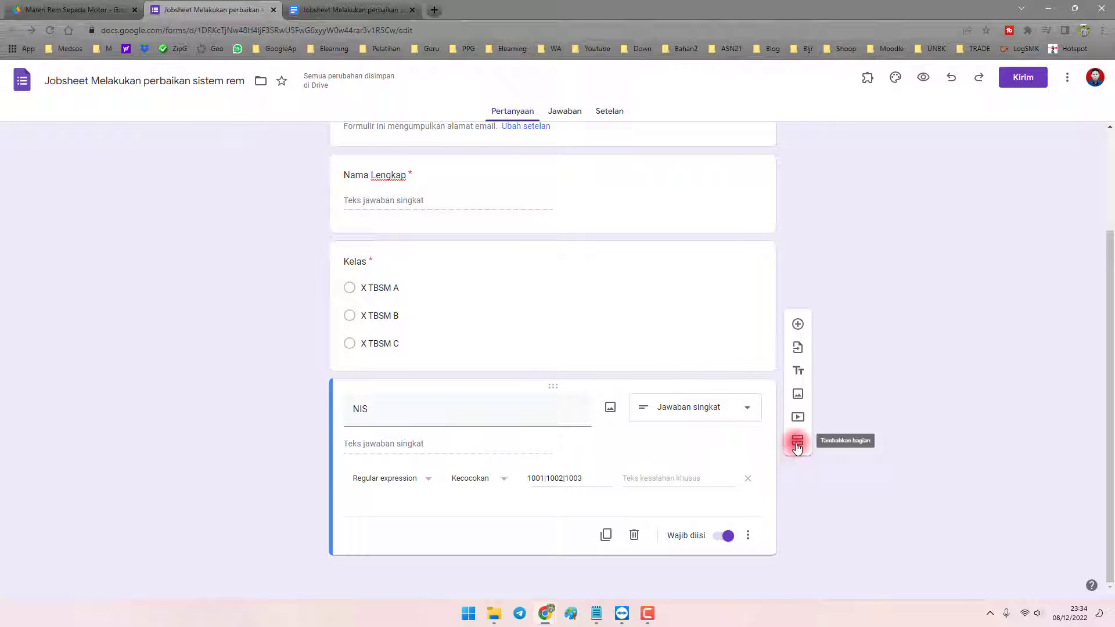
Add a new section after the NIS question and title it "Alat dan bahan".
left_click_drag(380, 414, 326, 389)
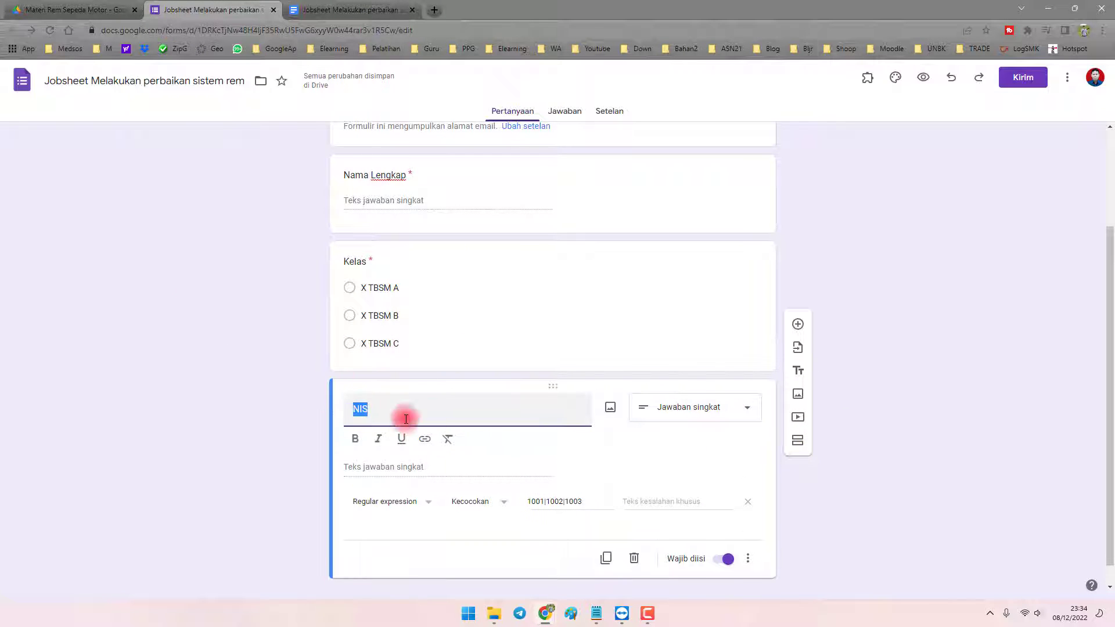
left_click(807, 440)
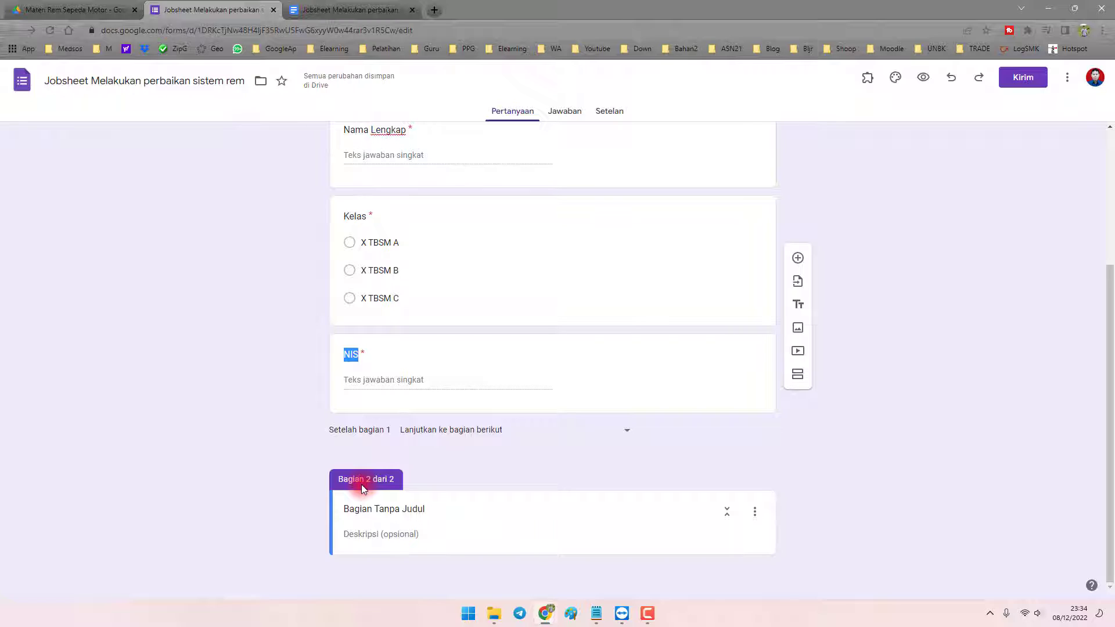
left_click(394, 510)
left_click_drag(439, 510, 305, 505)
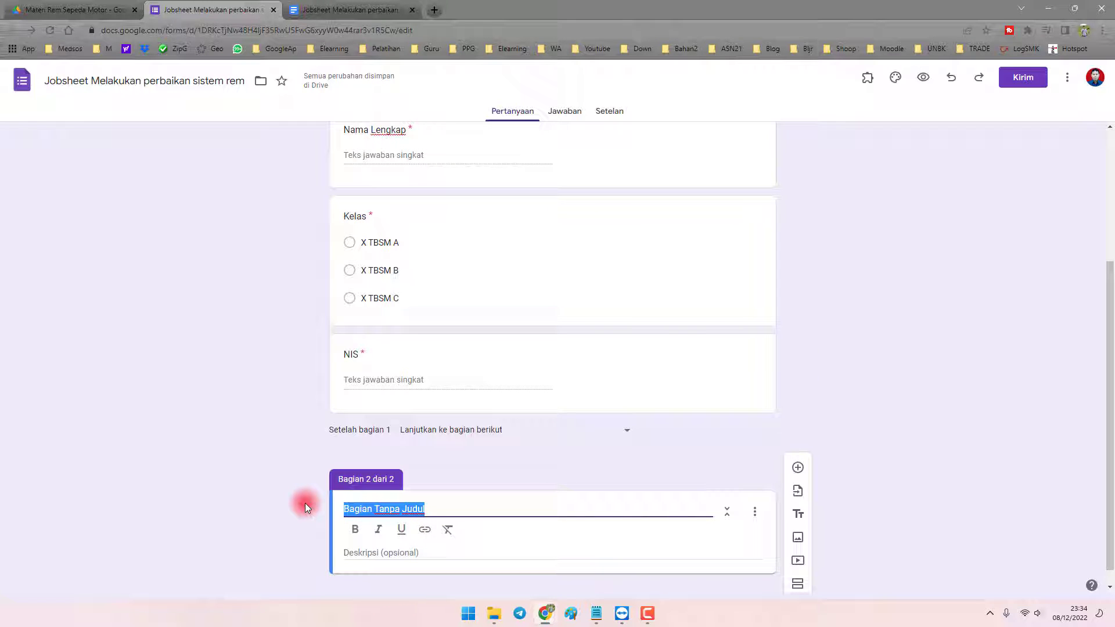
type("Alat")
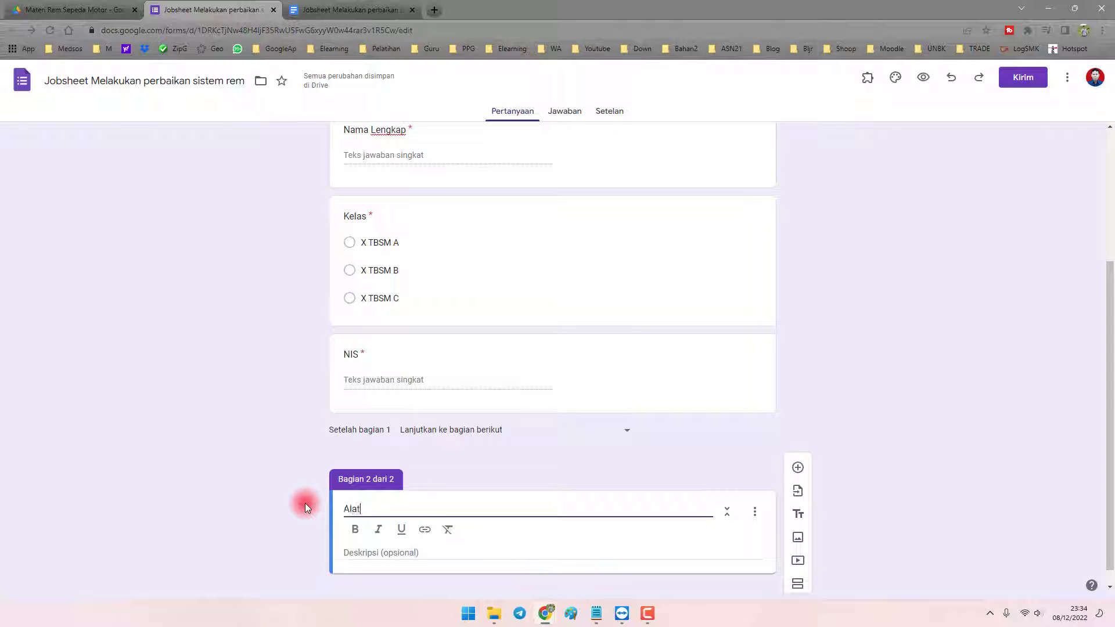
type(" dan bahan")
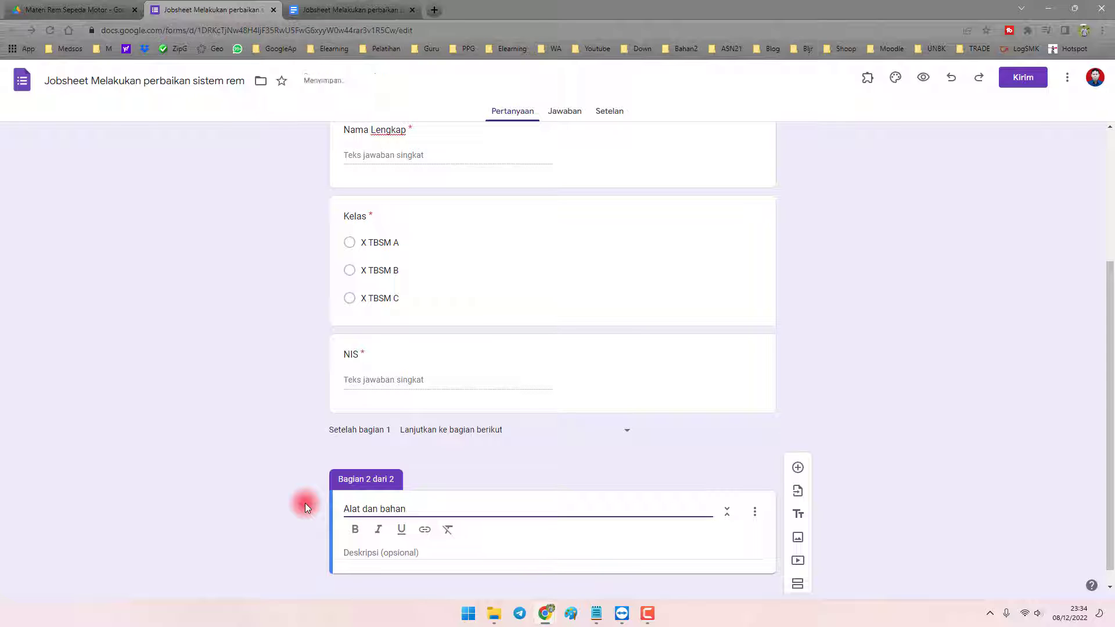
Consult the template's Alat table and add a question of type Kisi pilihan ganda to the Alat dan bahan section.
left_click(325, 10)
scroll(497, 317, "up", 2)
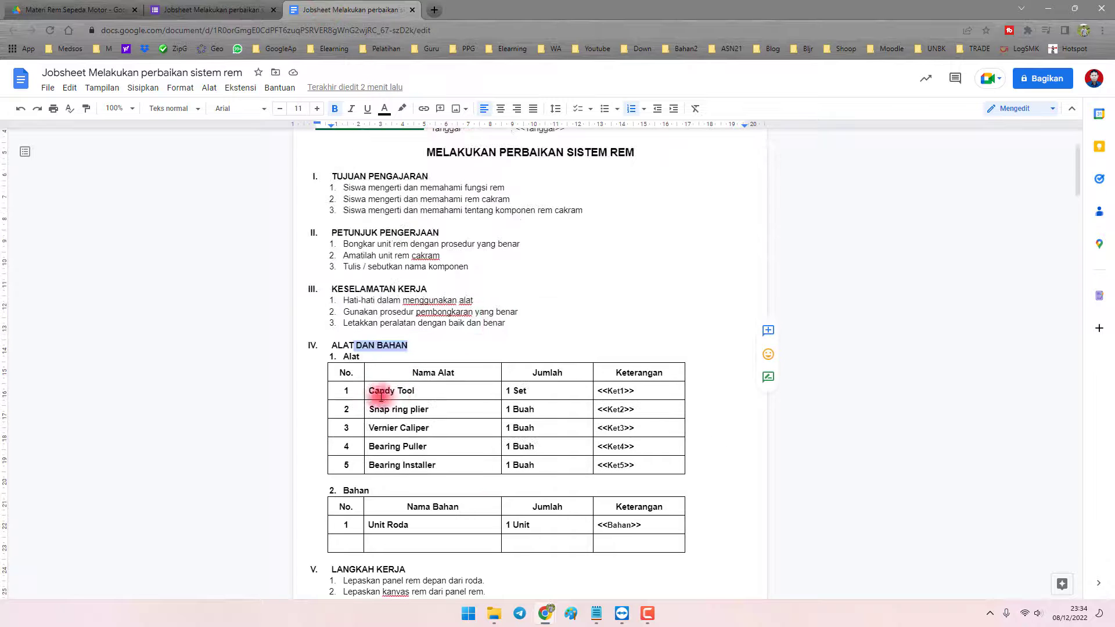
left_click_drag(348, 390, 627, 462)
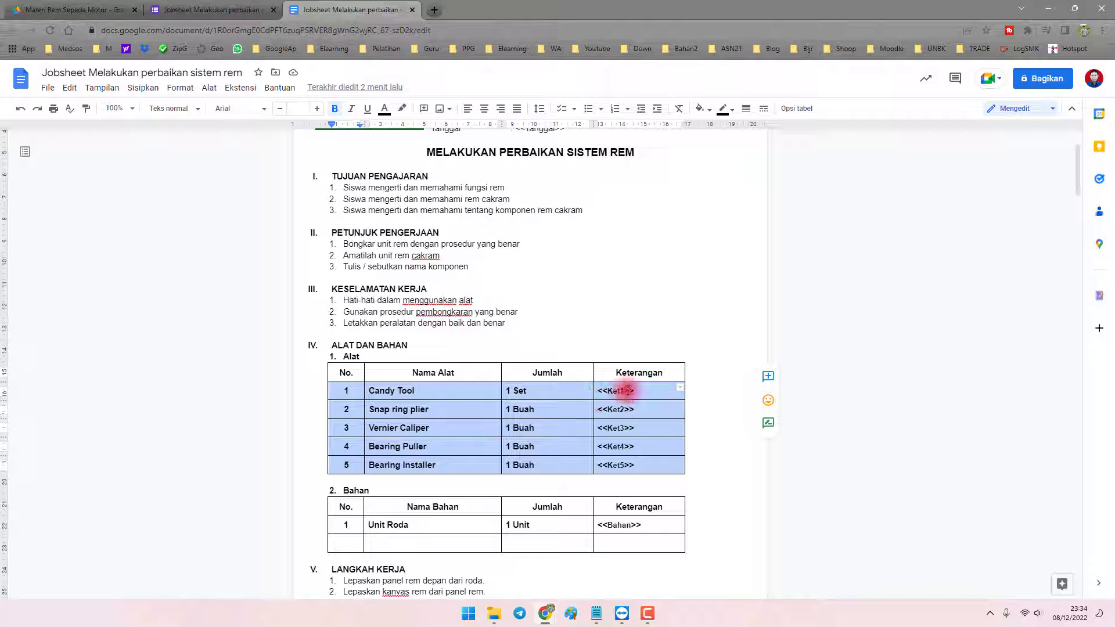
left_click(605, 390)
left_click_drag(605, 391, 638, 389)
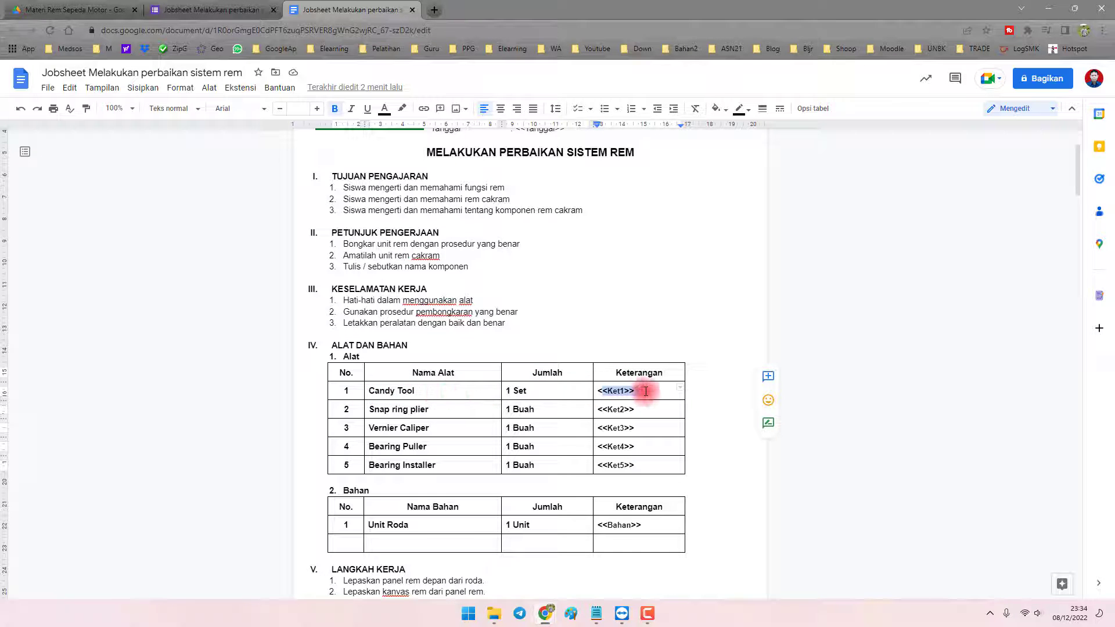
left_click(212, 10)
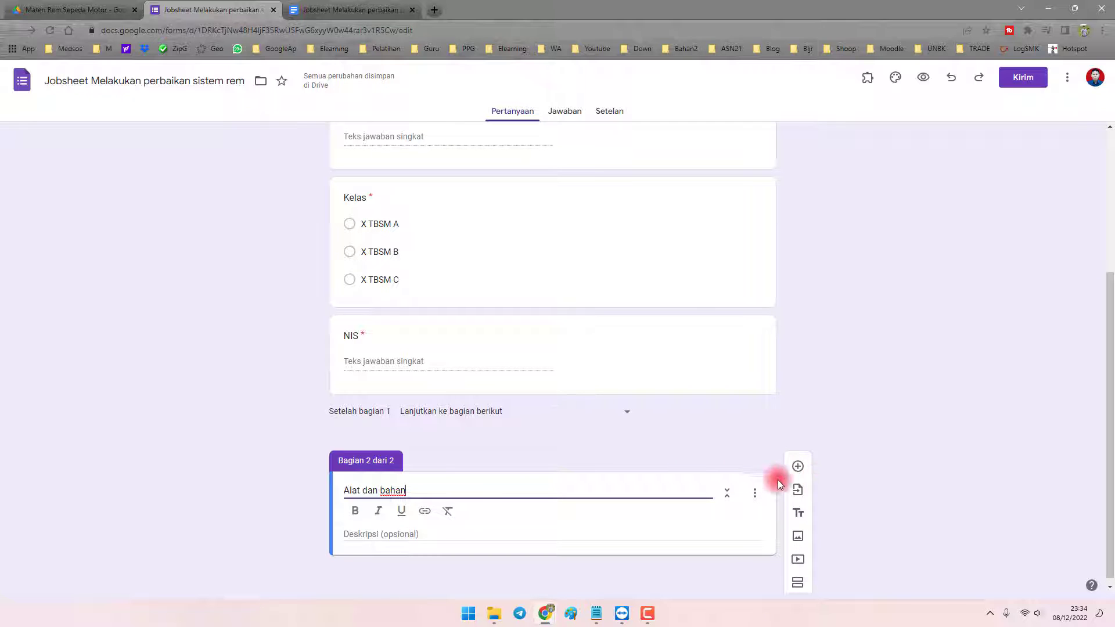
left_click(798, 466)
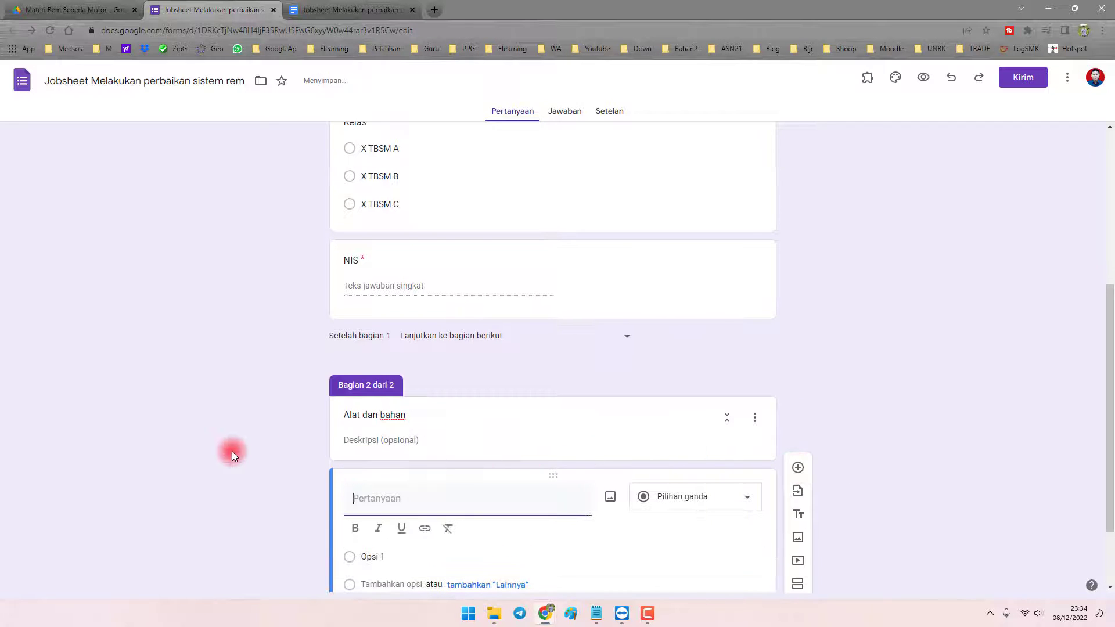
left_click(371, 8)
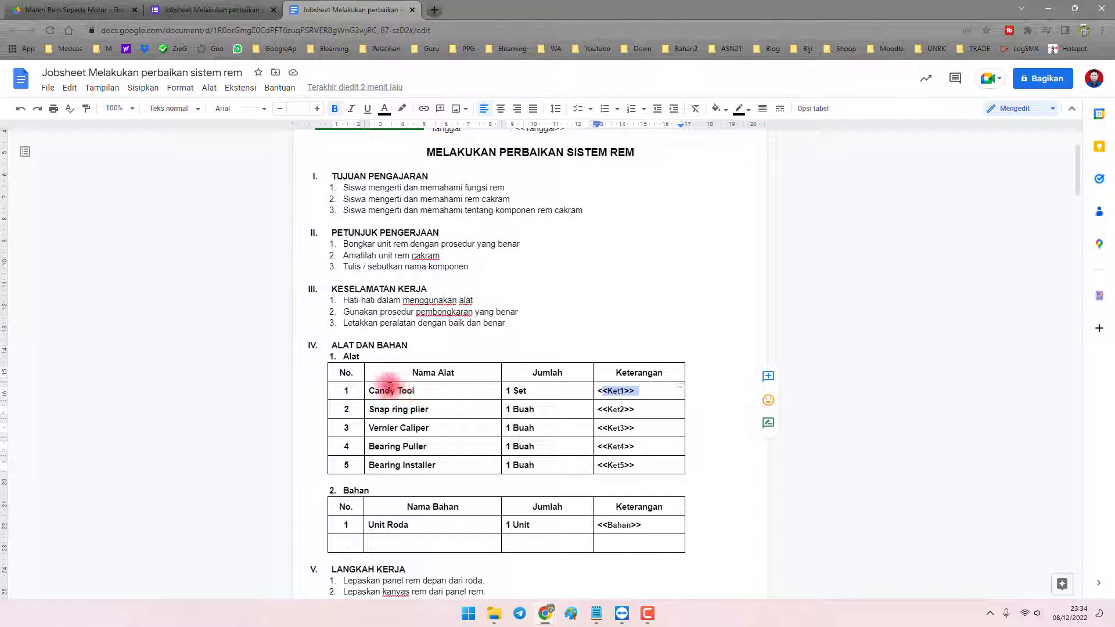
left_click(232, 10)
scroll(558, 360, "down", 2)
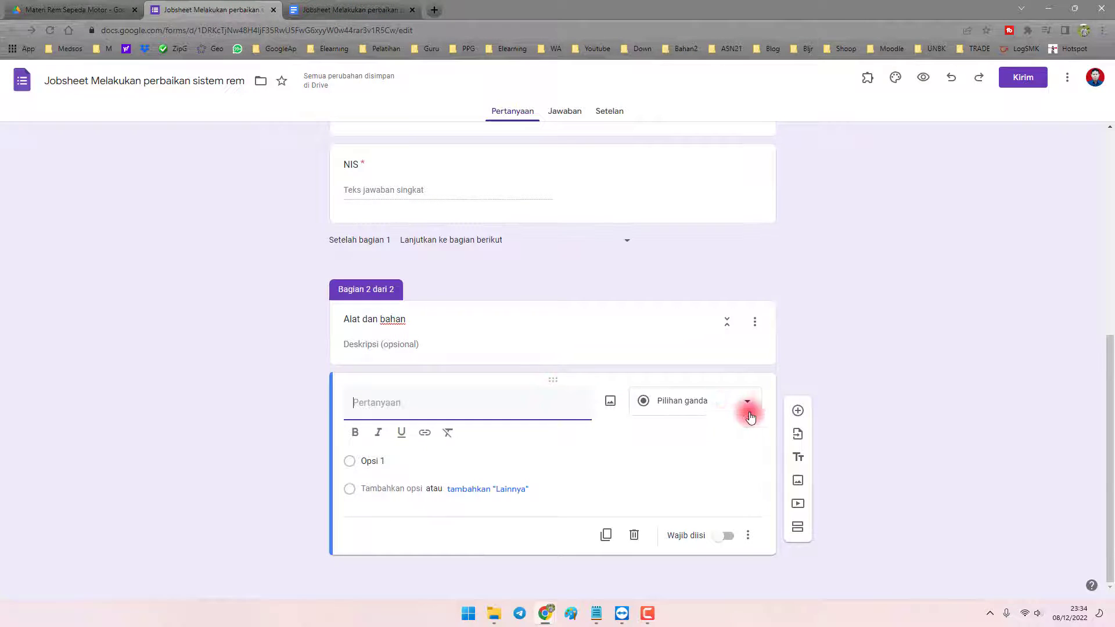
left_click(708, 400)
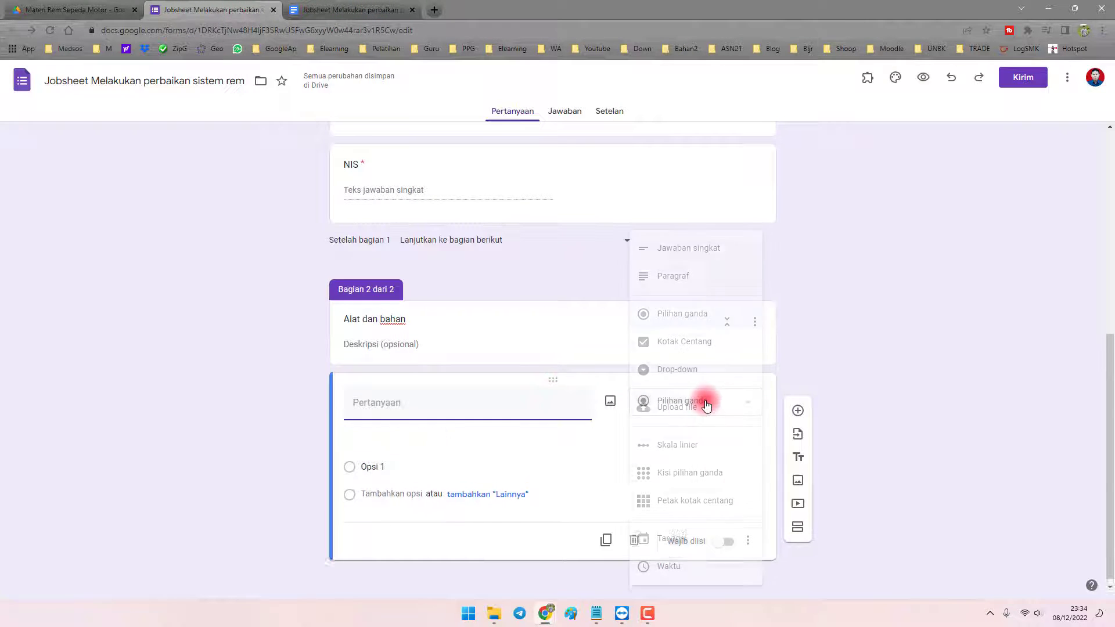
left_click(684, 484)
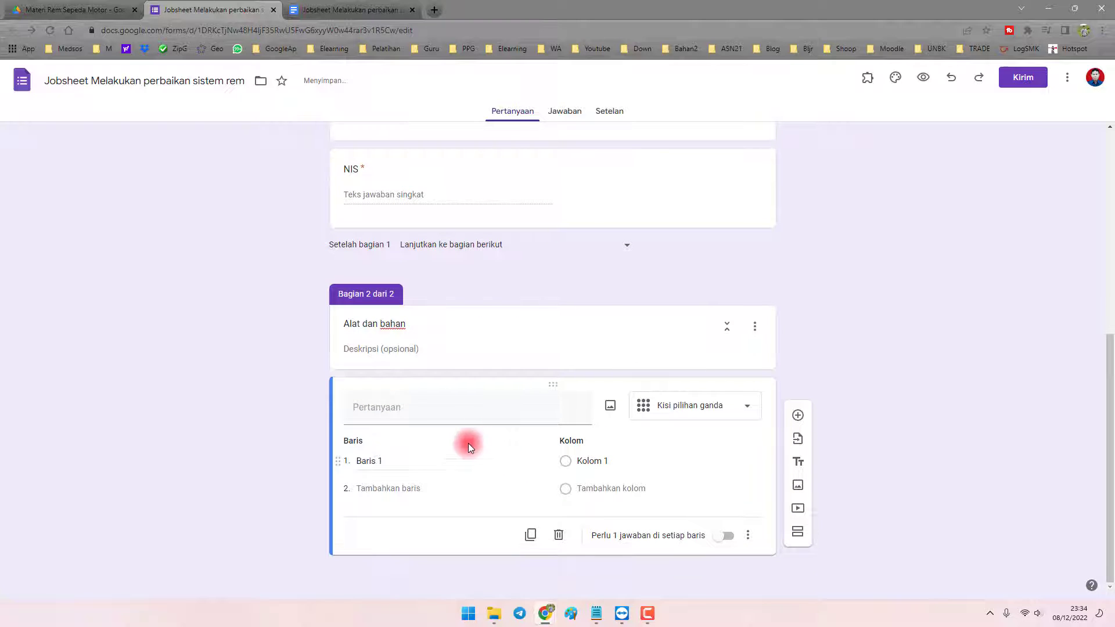
Copy the five tool names, Candy Tool to Bearing Installer, from the template's Alat table into the grid's rows and remove the trailing empty row.
left_click(342, 10)
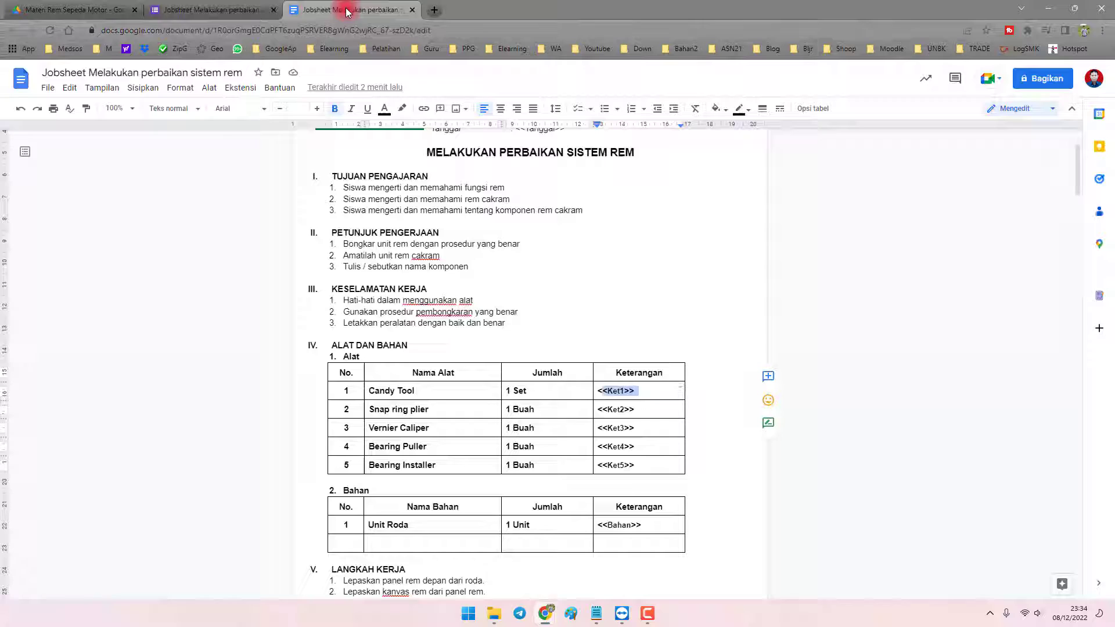
left_click_drag(418, 400, 443, 465)
key("ctrl+c")
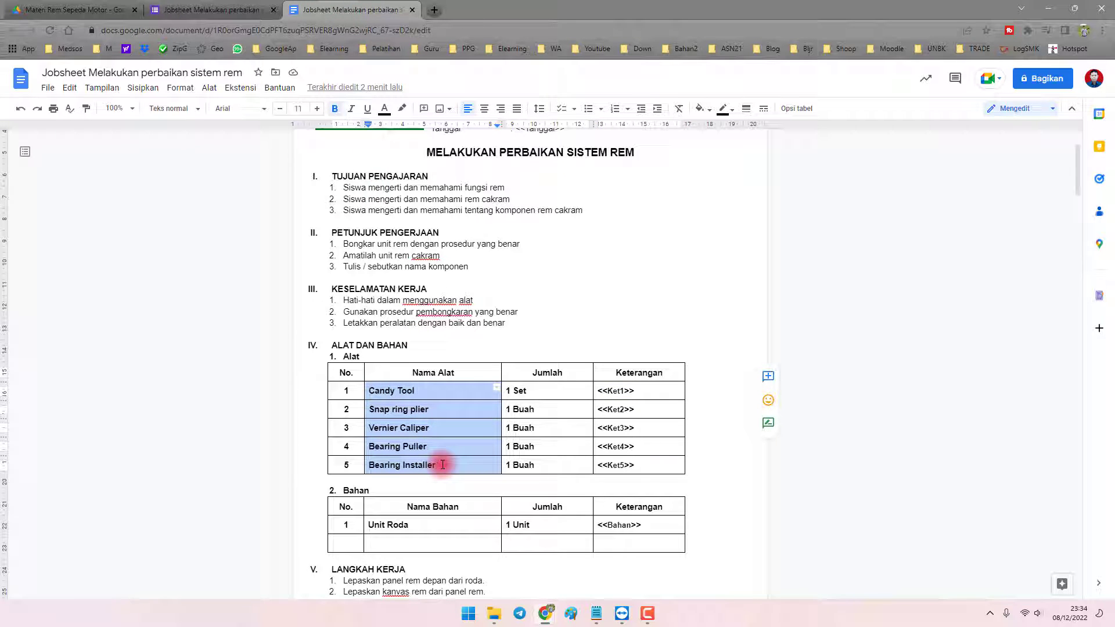
left_click(203, 10)
left_click(400, 458)
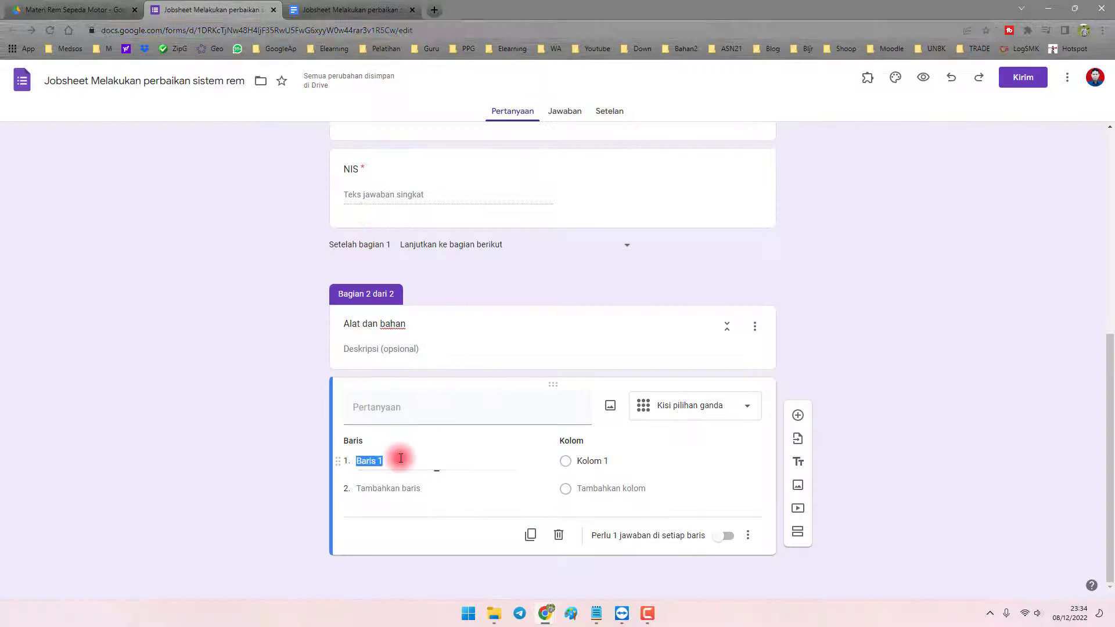
key("ctrl+v")
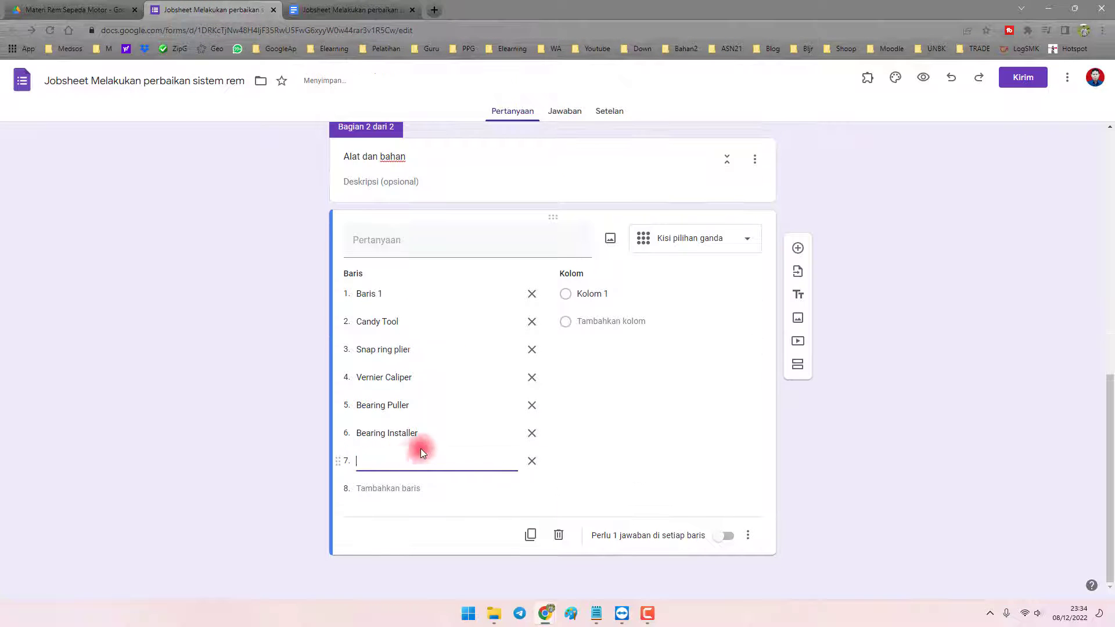
left_click(534, 461)
Set the grid's columns to Lengkap, Kurang Lengkap and Tidak Ada.
left_click(606, 320)
left_click_drag(608, 319, 629, 319)
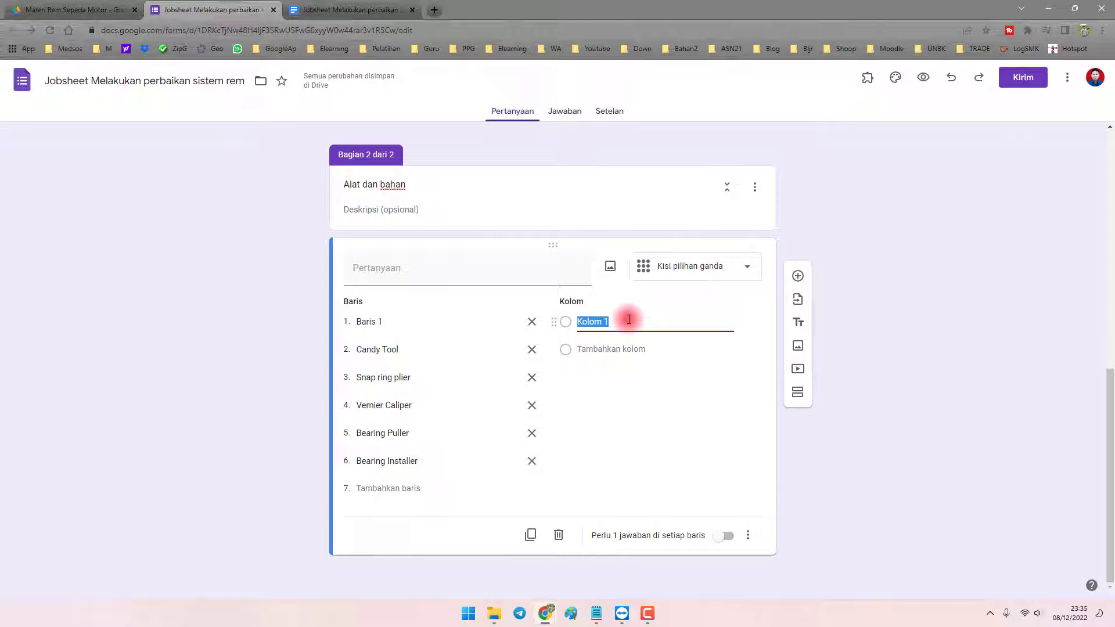
type("Lengkap")
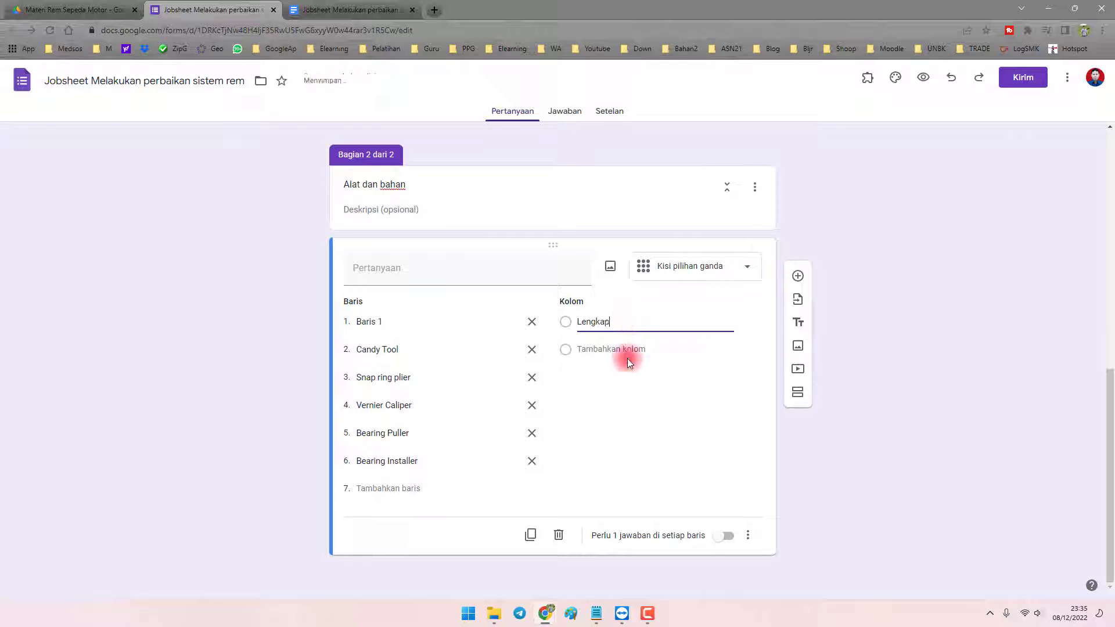
left_click(613, 350)
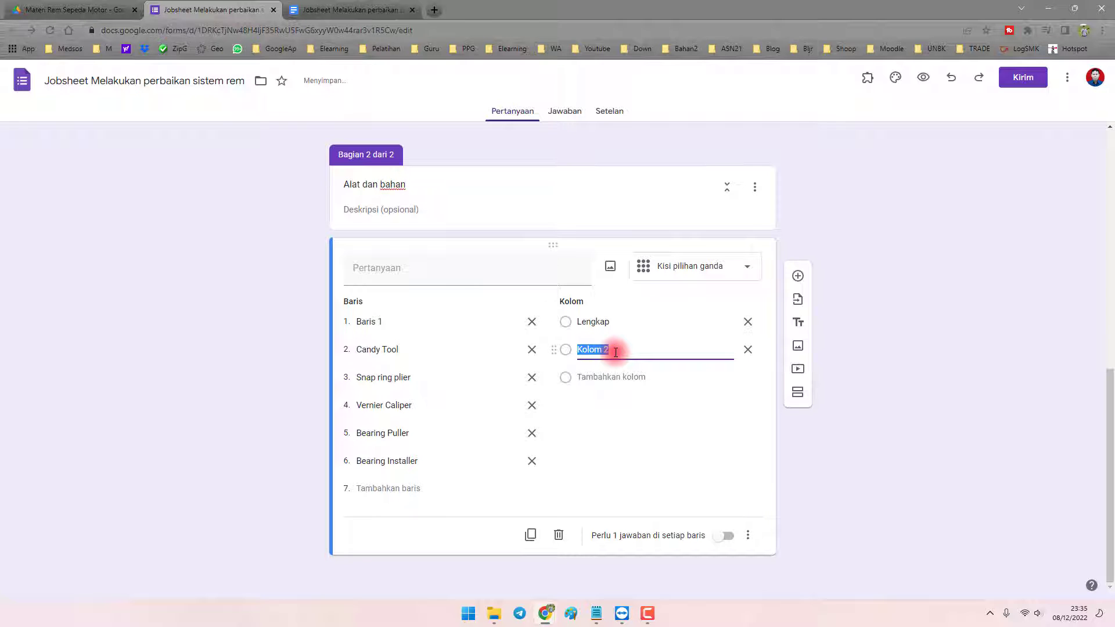
type("Kurang Lengkap")
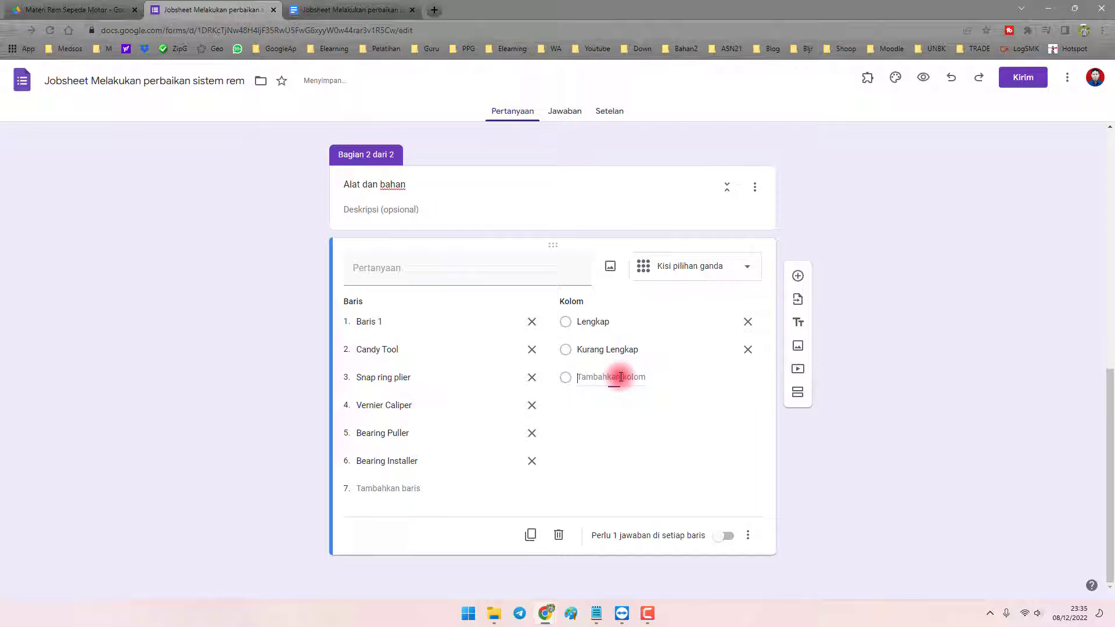
left_click(620, 377)
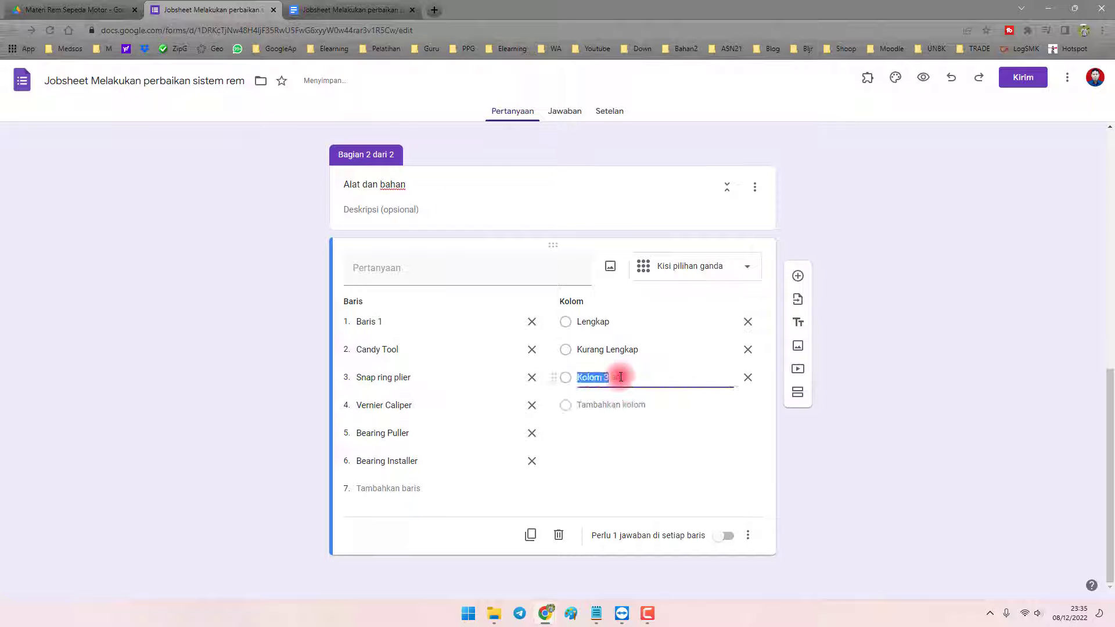
type("Tidak Ada")
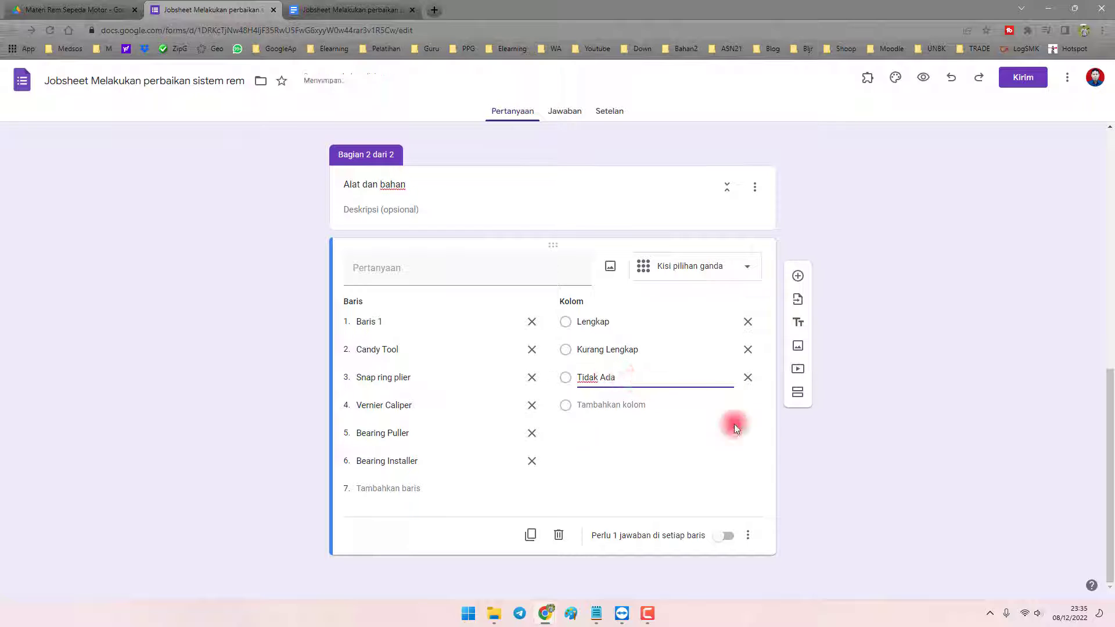
left_click(827, 446)
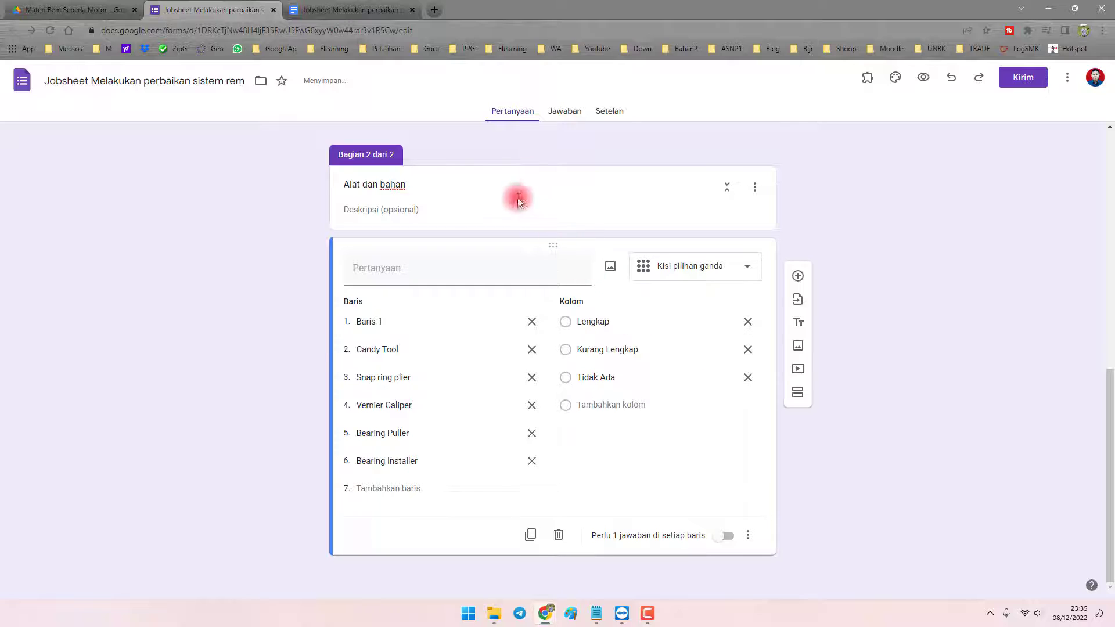
Delete the placeholder row Baris 1 from the tool grid and check how the grid is displayed.
scroll(537, 192, "up", 2)
left_click(539, 194)
scroll(656, 364, "down", 3)
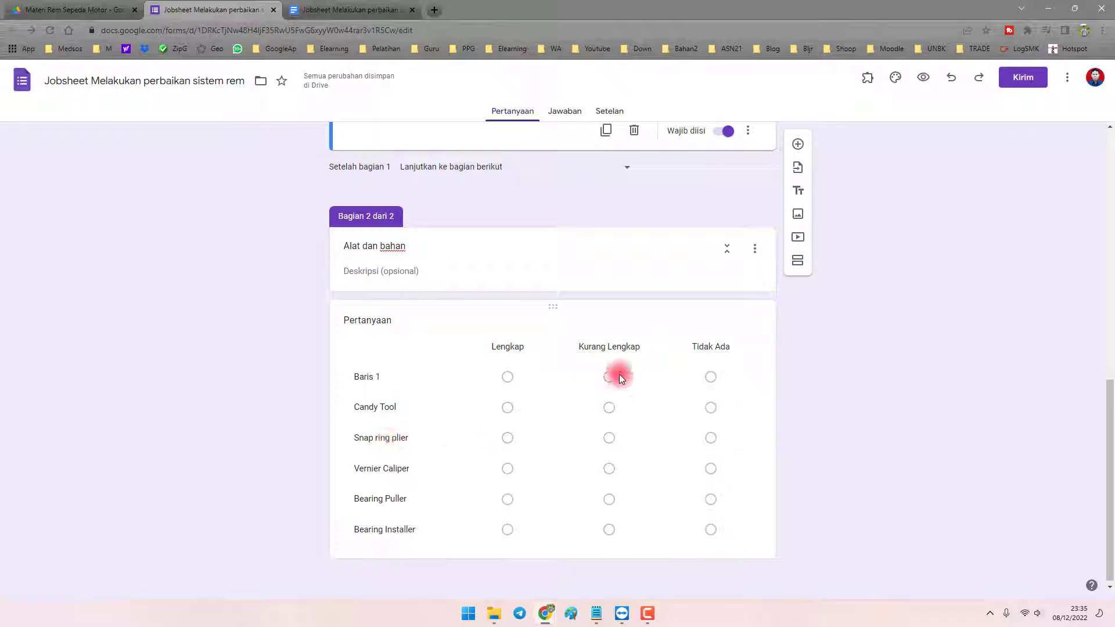
left_click(414, 379)
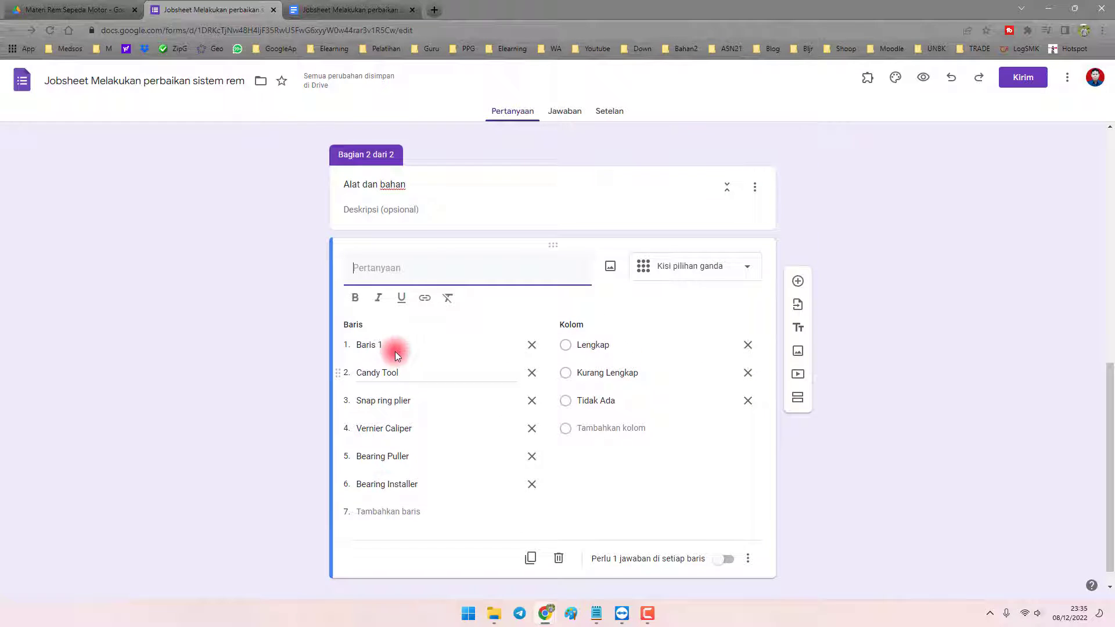
left_click(529, 351)
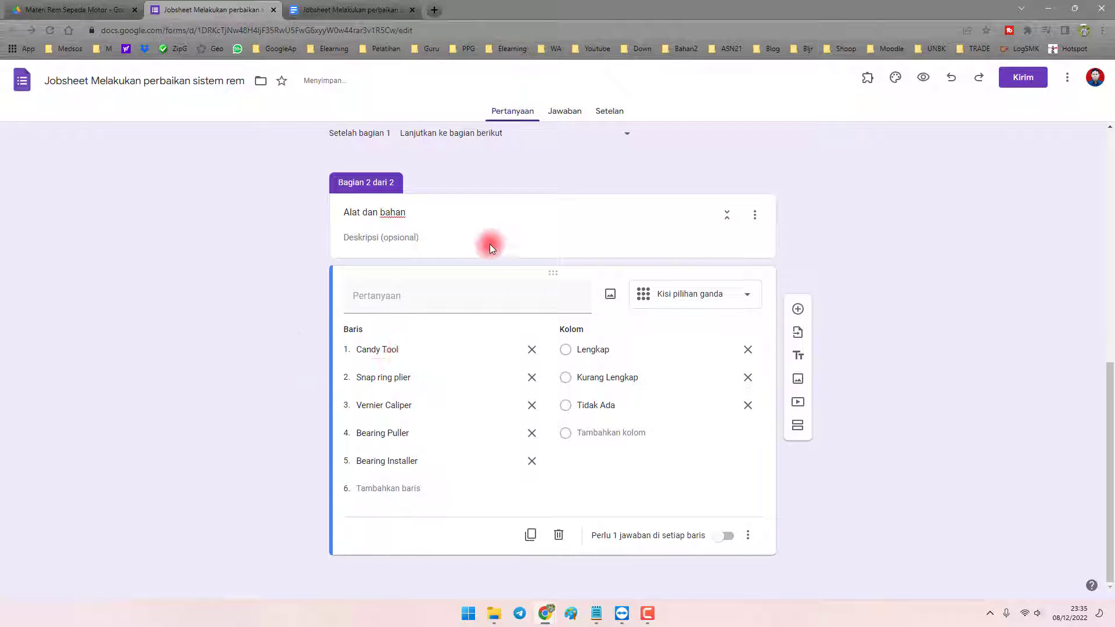
scroll(490, 244, "up", 3)
left_click(448, 246)
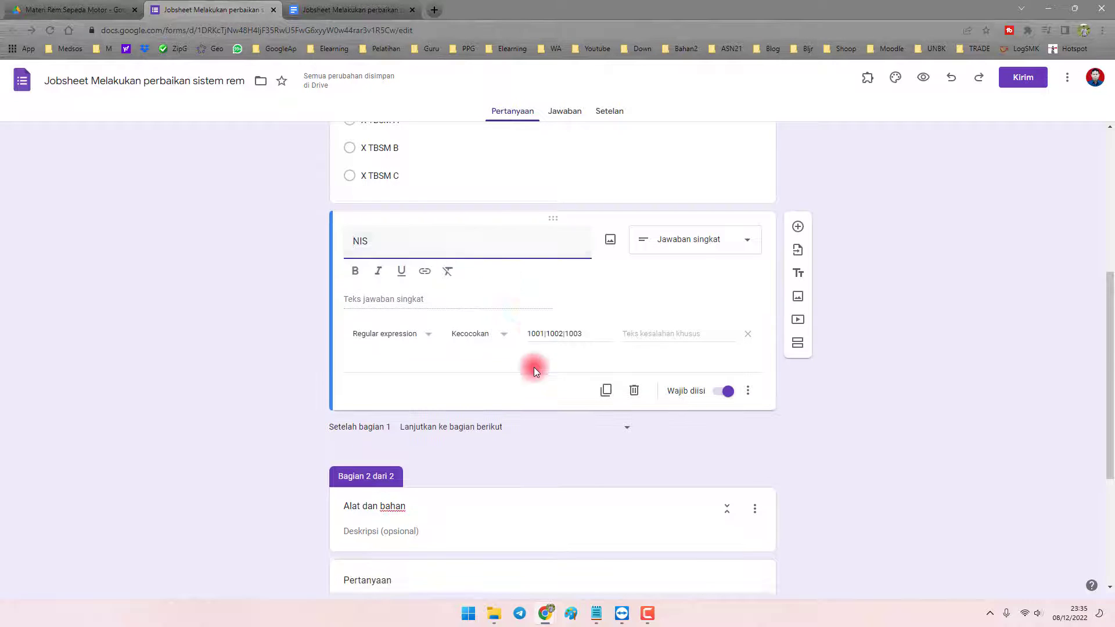
scroll(525, 375, "down", 4)
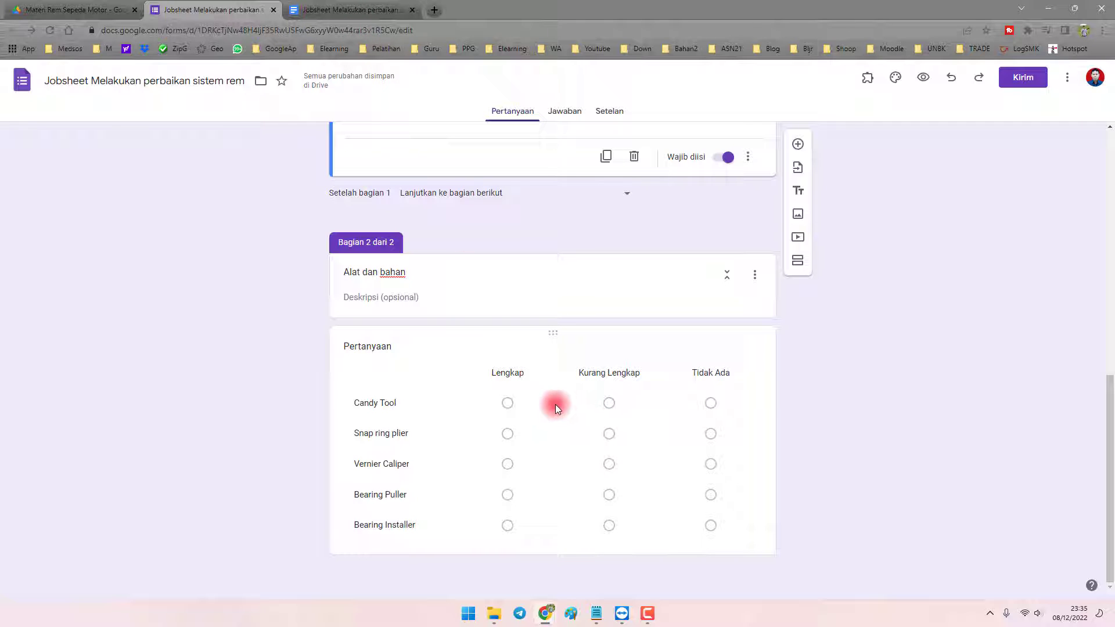
Title the grid question "Ketersediaan Alat" and require one answer in every row.
left_click(379, 347)
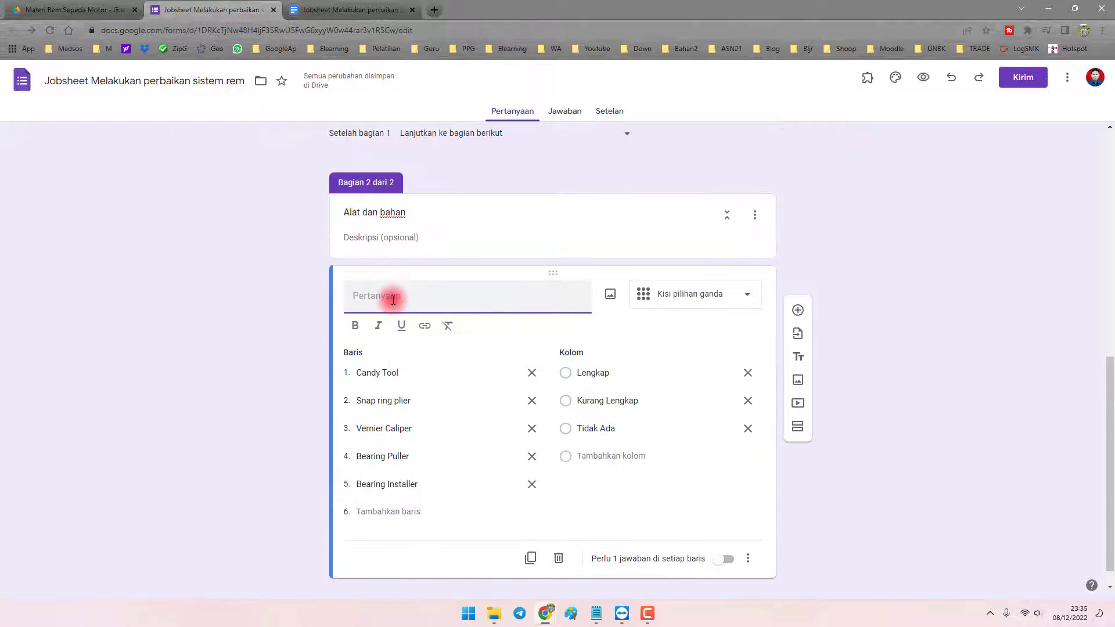
type("al")
key("BackSpace")
key("BackSpace")
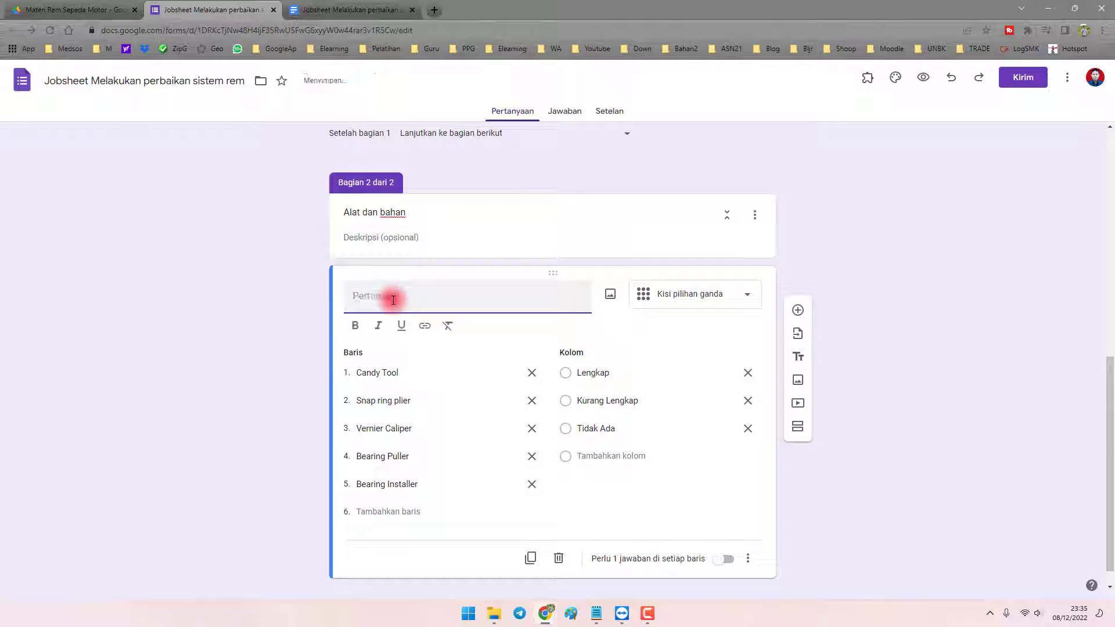
type("Ketersediaan Alat")
left_click(726, 535)
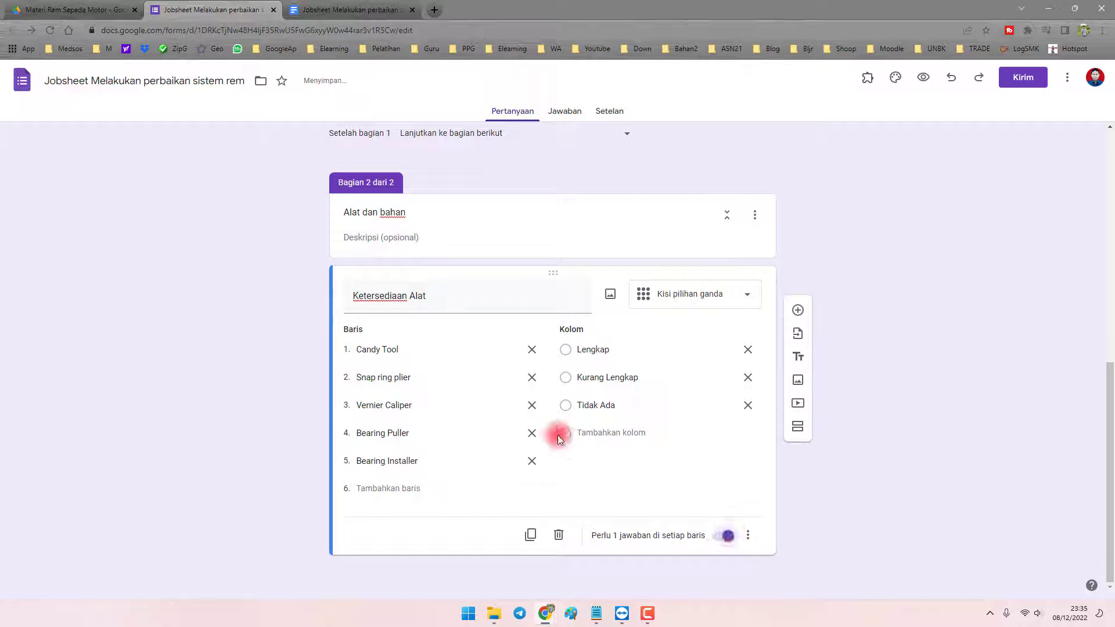
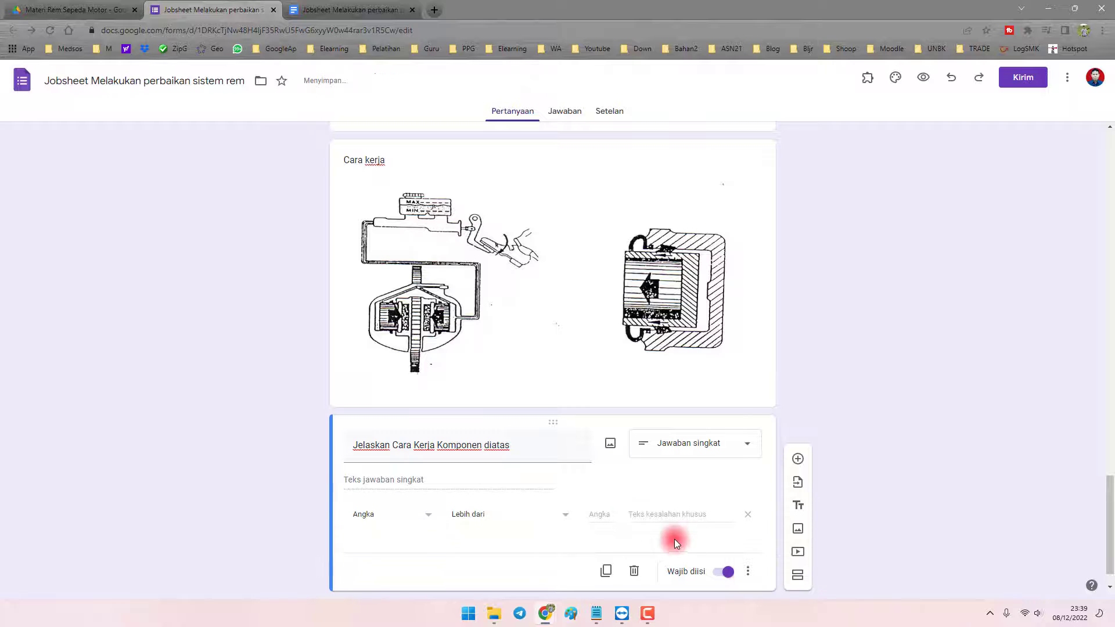
Set the number validation on the question "Jelaskan Cara Kerja Komponen diatas" to Adalah angka and check the template's Ketebalan field.
left_click(505, 517)
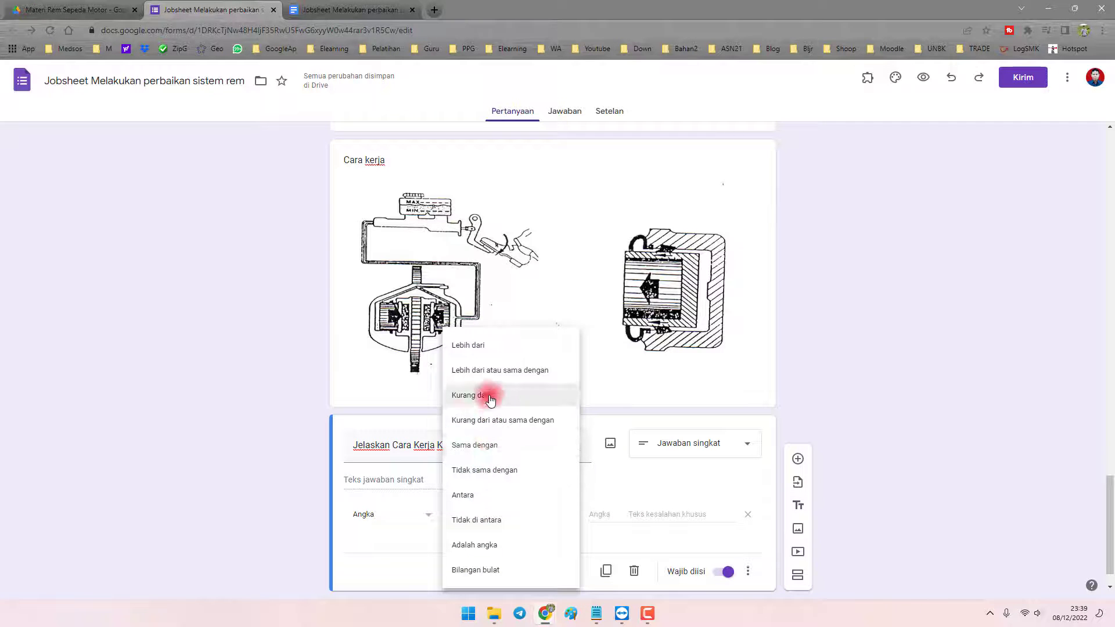
left_click(475, 544)
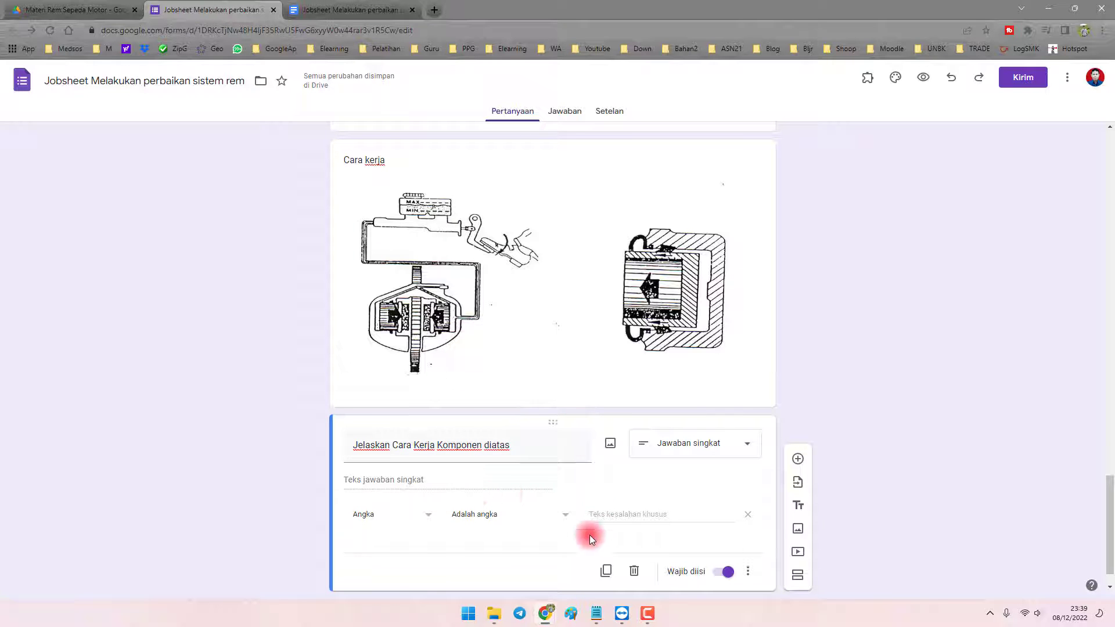
left_click(330, 11)
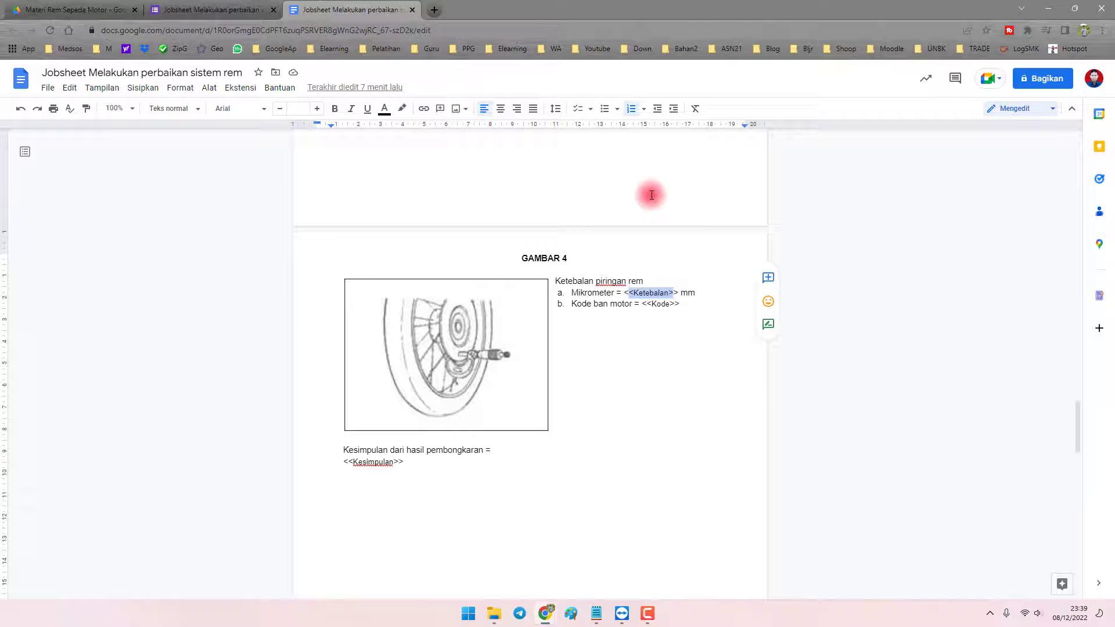
left_click(610, 281)
left_click(209, 10)
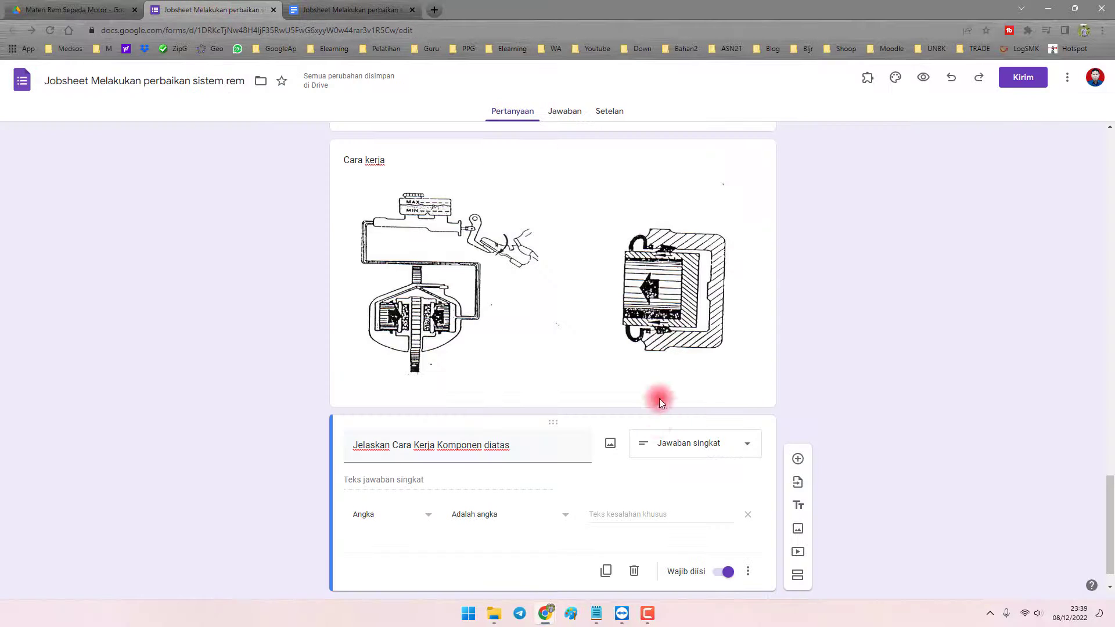
Remove the response validation from the question "Jelaskan Cara Kerja Komponen diatas".
scroll(682, 470, "down", 1)
left_click(746, 480)
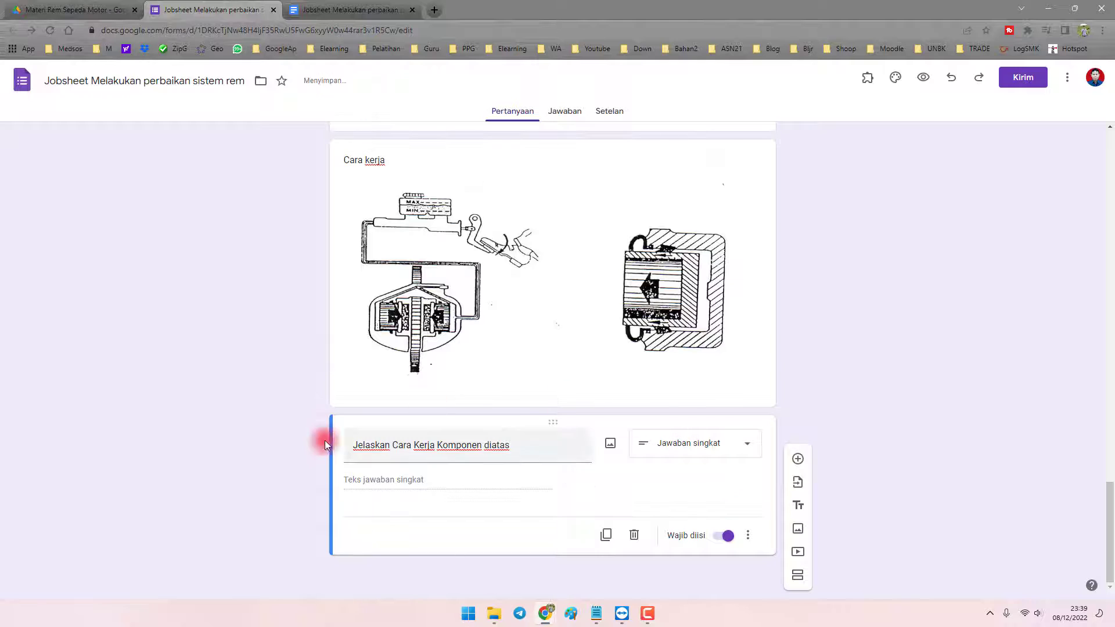
Examine the four photo placeholders in the template's Dokumentasi Praktek table.
left_click(317, 10)
scroll(656, 287, "down", 15)
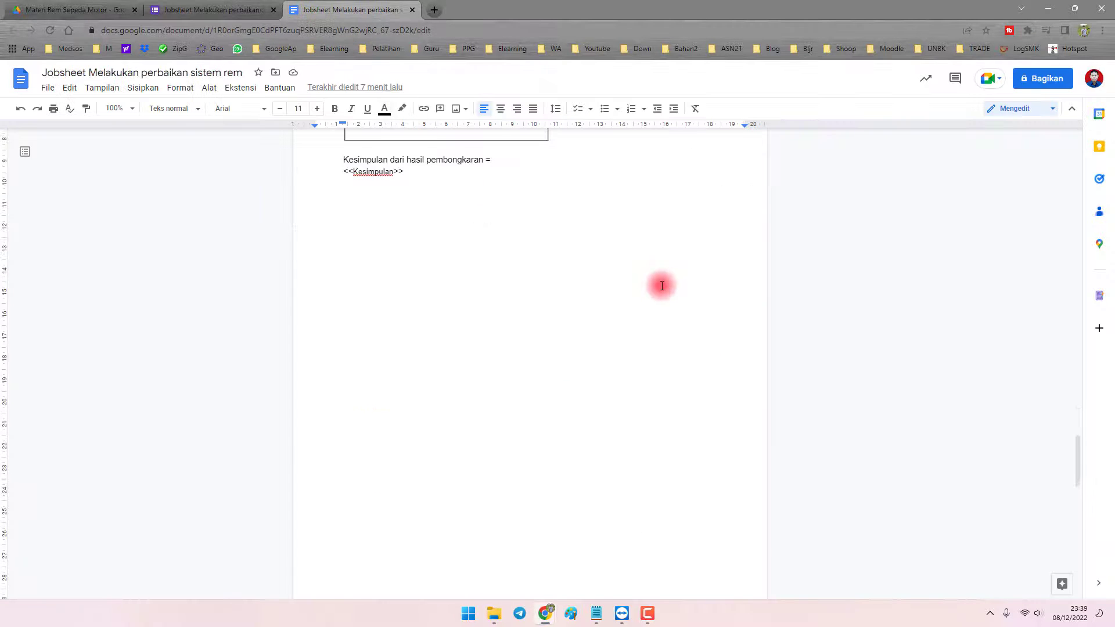
scroll(504, 281, "up", 1)
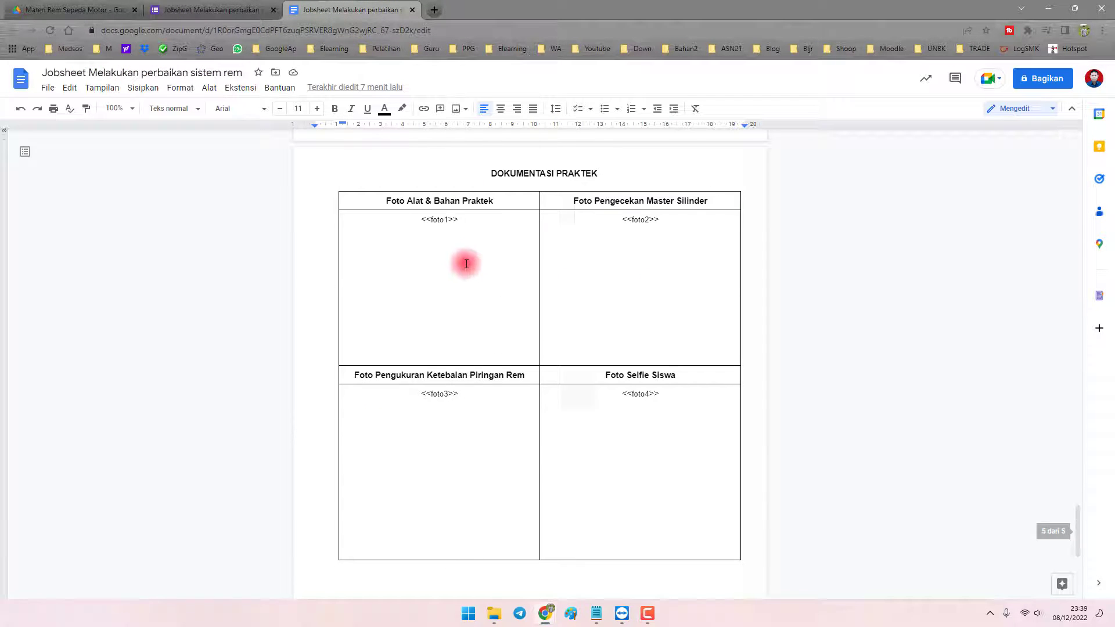
left_click(452, 217)
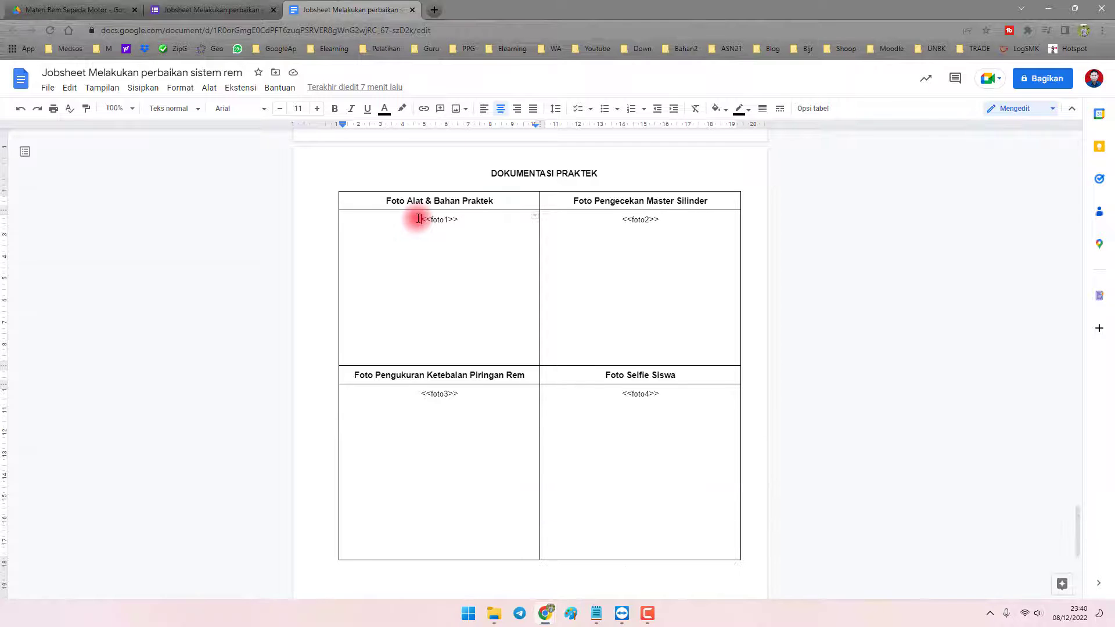
left_click(621, 220)
left_click(419, 394)
left_click(620, 394)
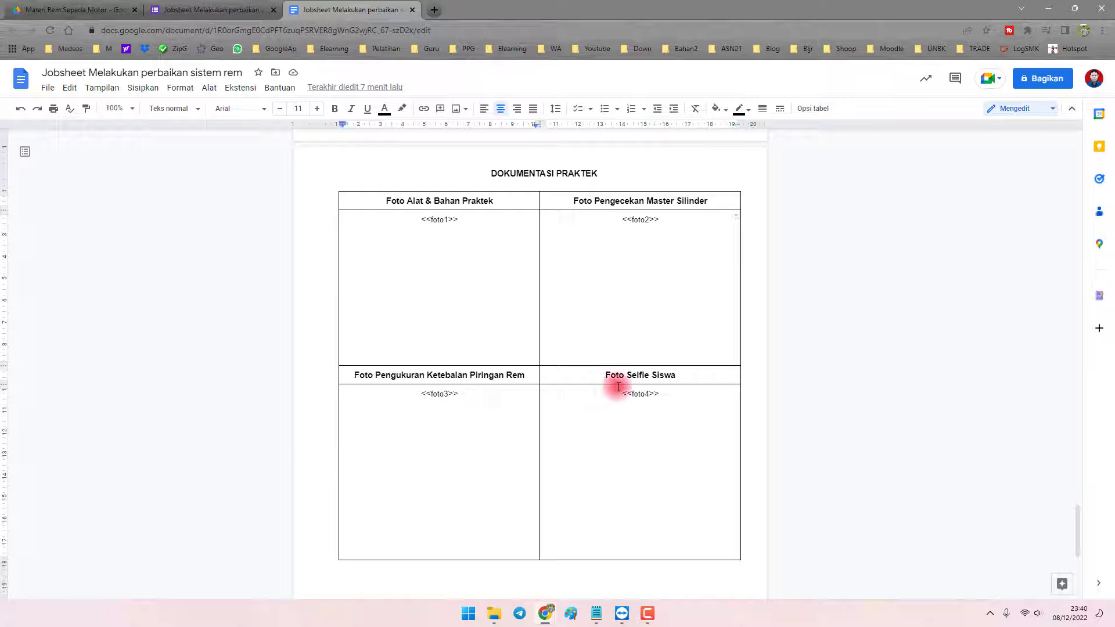
left_click(621, 220)
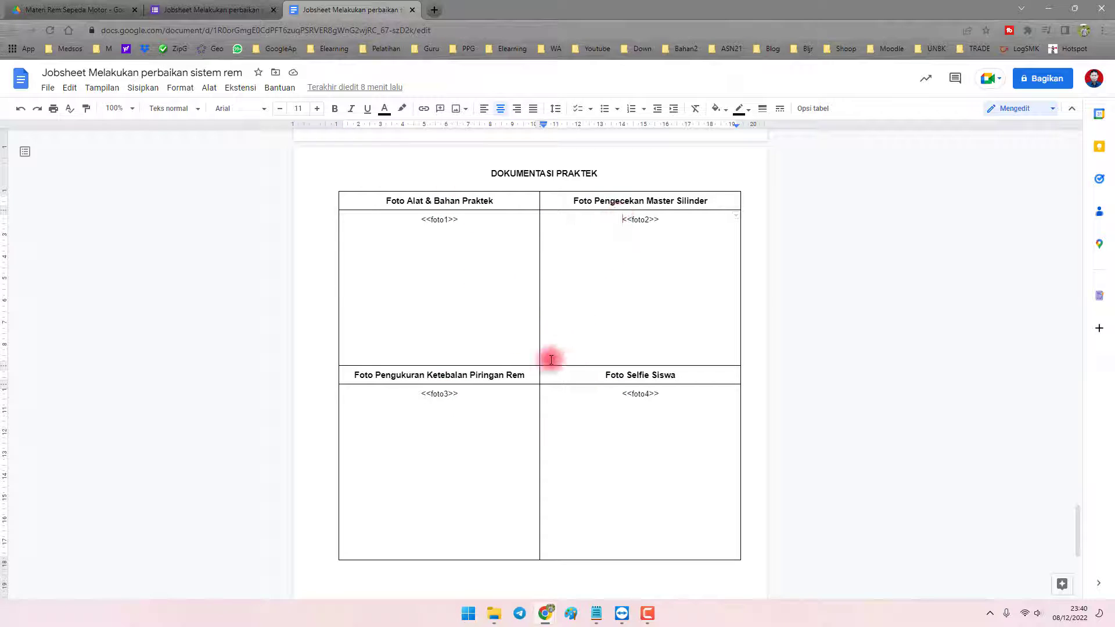
left_click(472, 394)
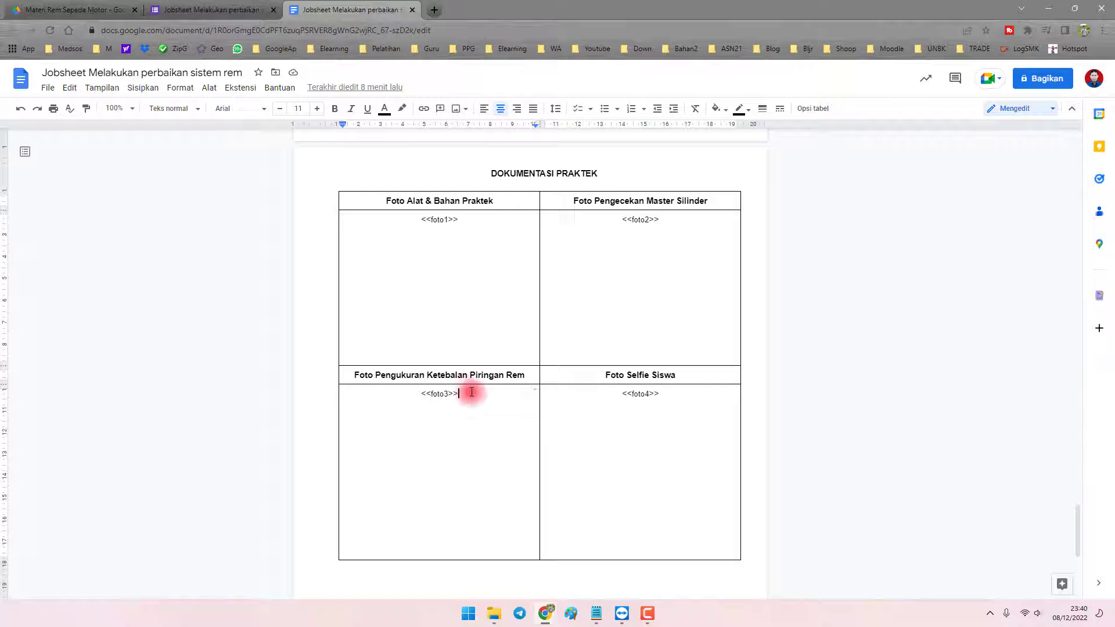
left_click(611, 391)
left_click(627, 323)
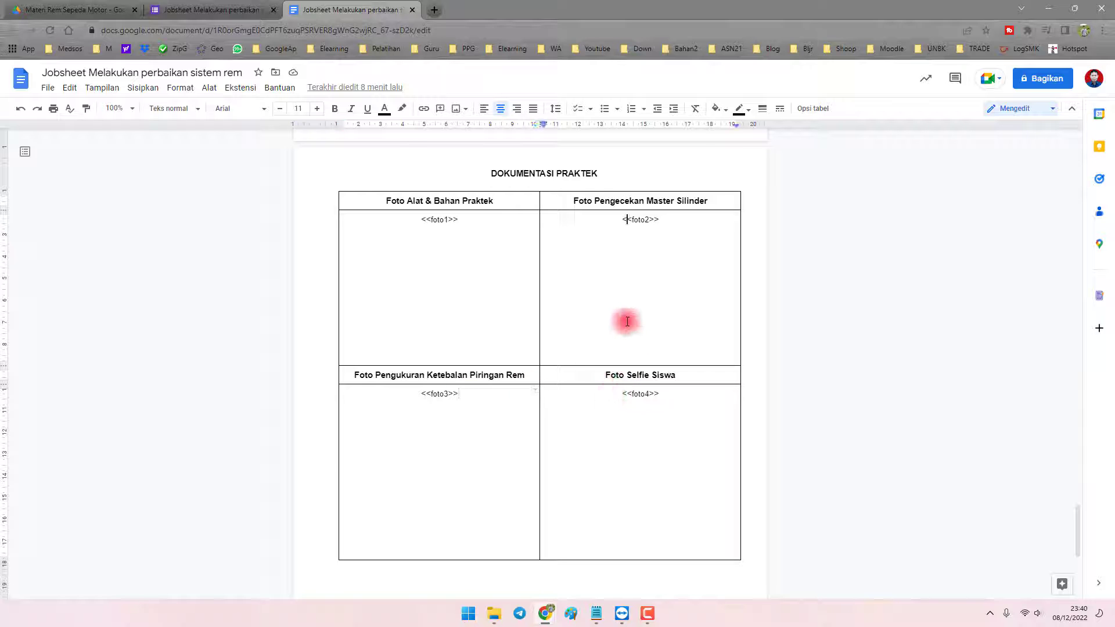
Add a new section after the question "Jelaskan Cara Kerja Komponen diatas" and title it "Upload Foto".
left_click(227, 7)
scroll(314, 279, "up", 4)
scroll(317, 277, "down", 3)
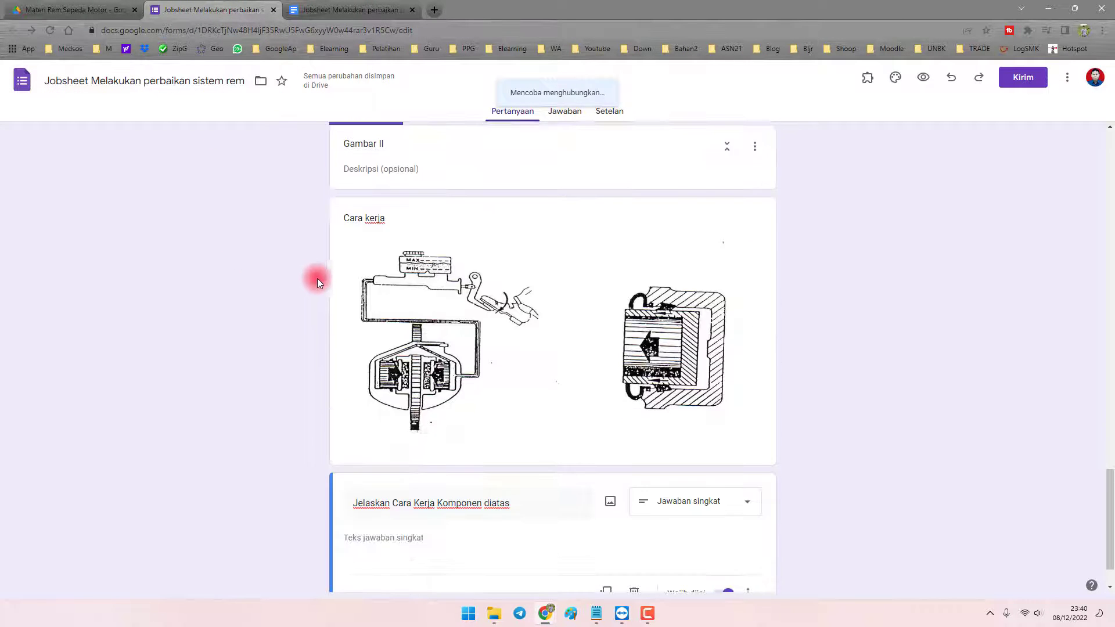
scroll(569, 321, "up", 3)
scroll(639, 352, "down", 4)
left_click(716, 487)
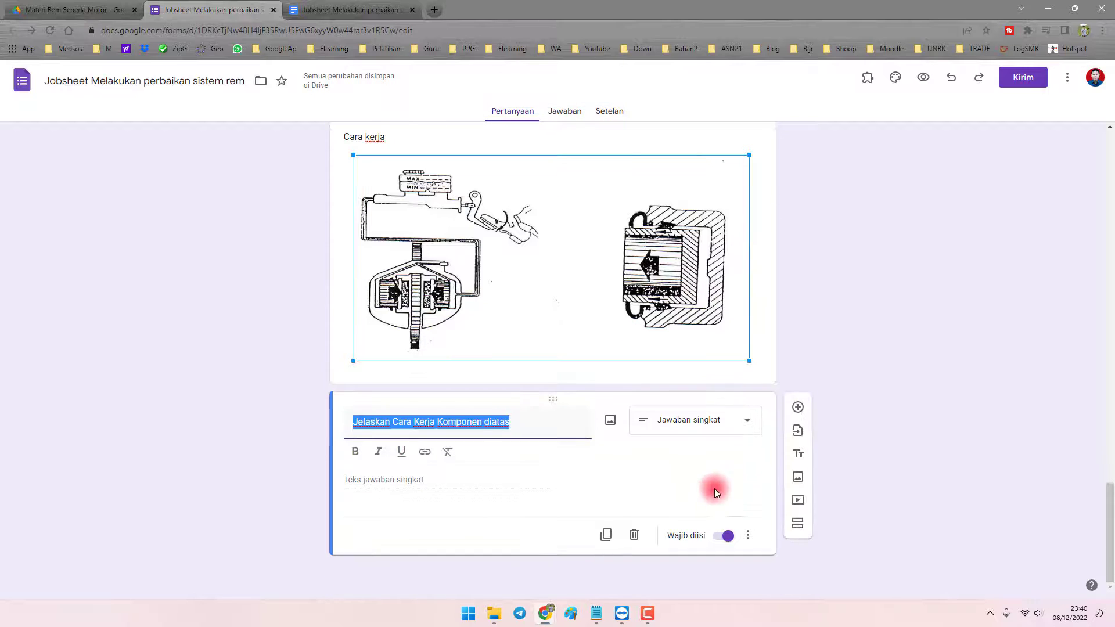
left_click(799, 524)
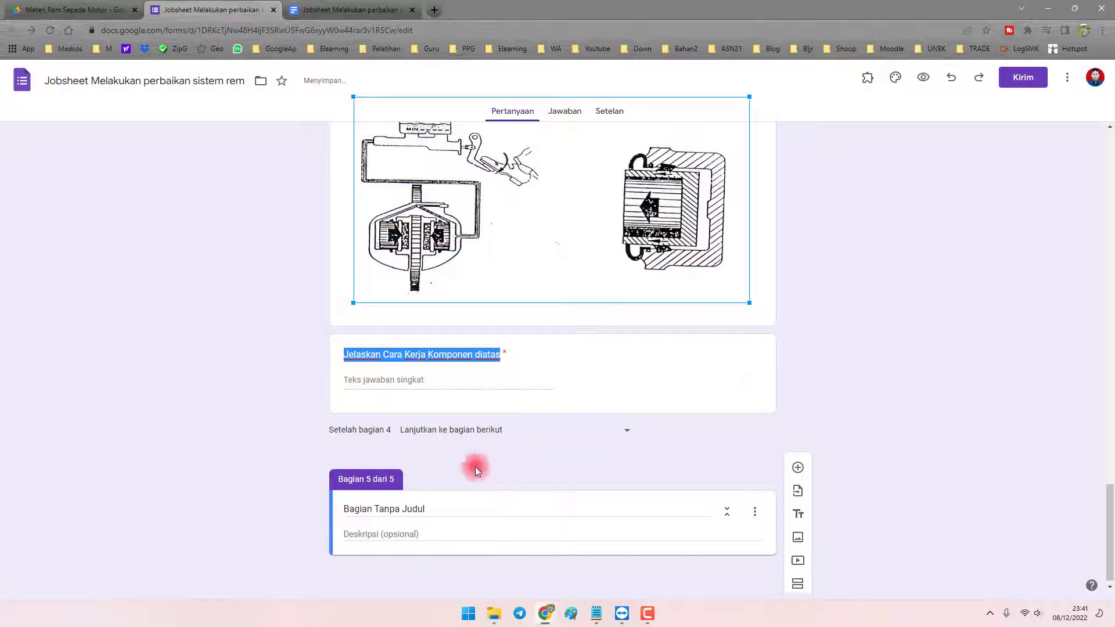
left_click(432, 507)
type("U")
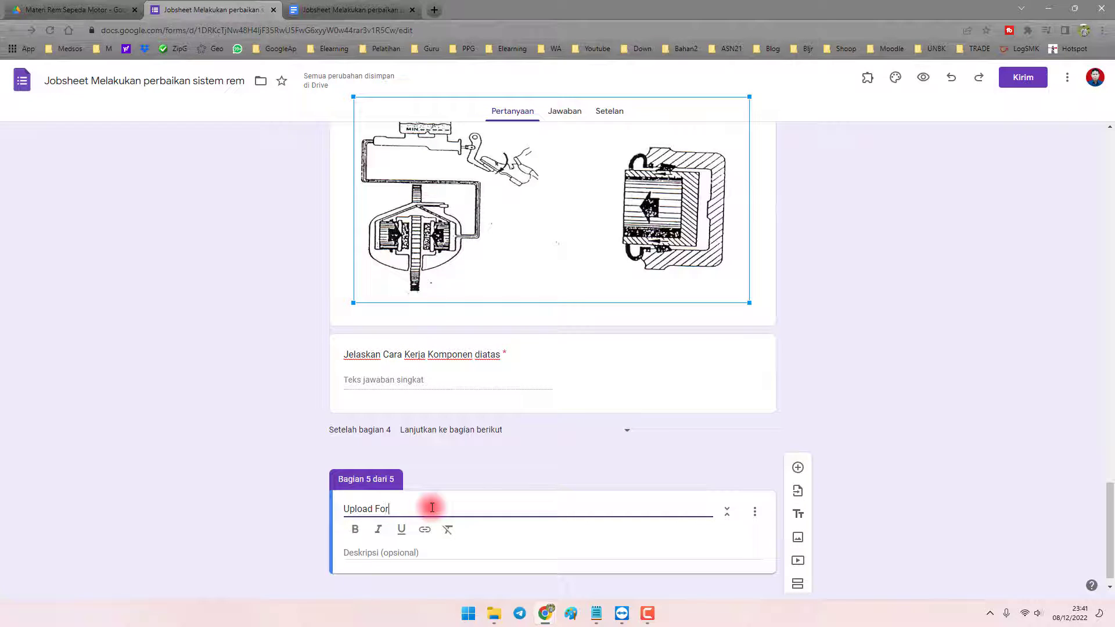
type("pload Foto")
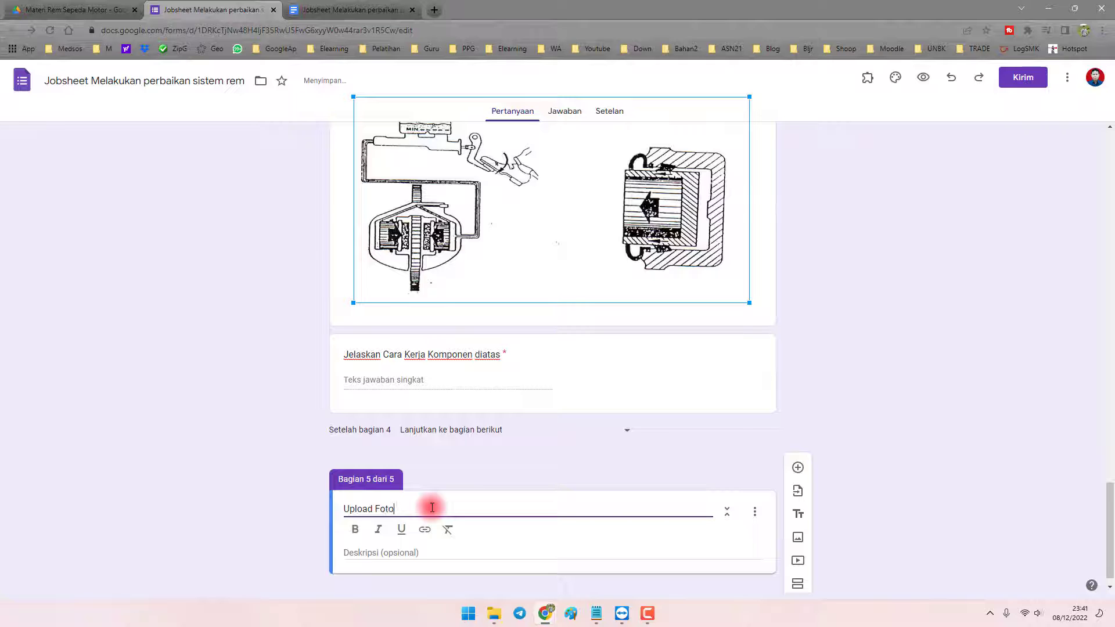
left_click(300, 213)
Check the template's foto1 placeholder and add a question titled "Foto Alat dan bahan" to the Upload Foto section.
left_click(344, 17)
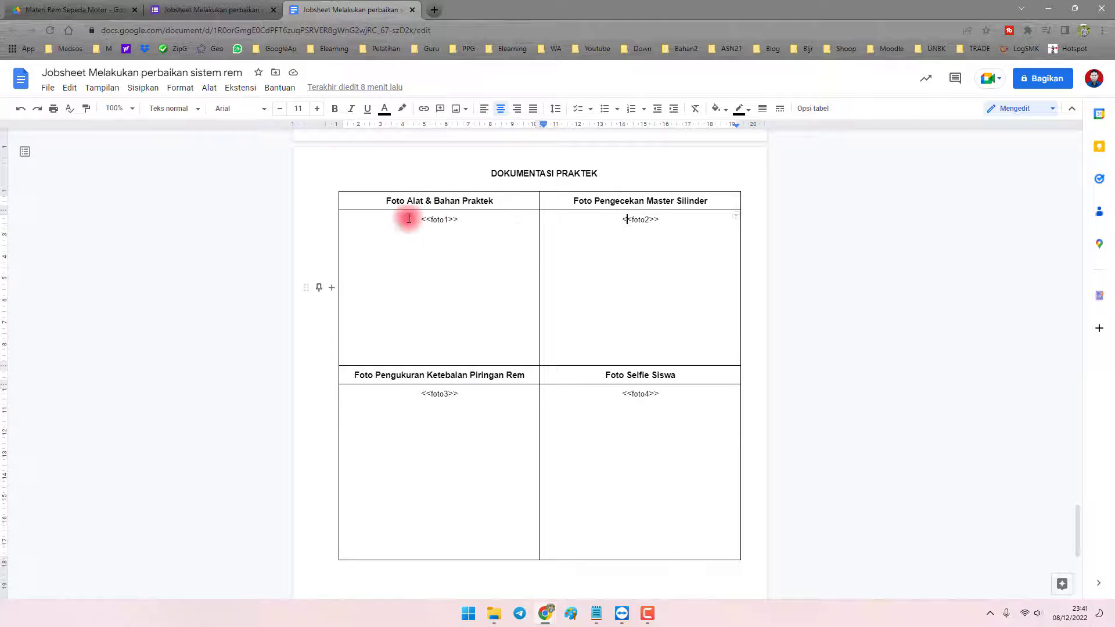
triple_click(435, 219)
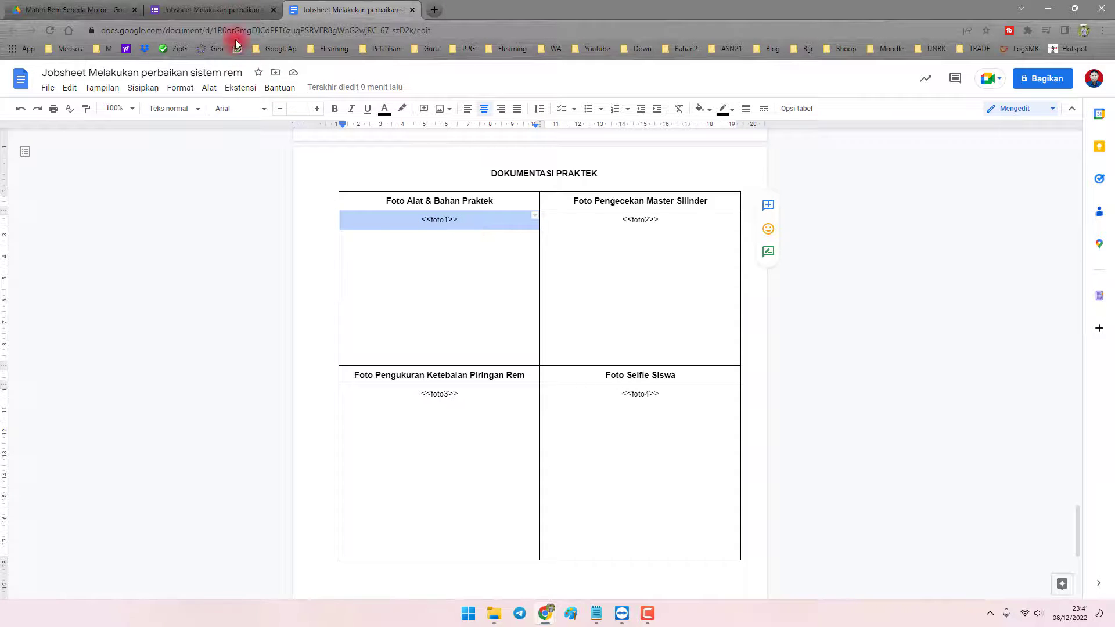
left_click(224, 12)
scroll(886, 380, "down", 1)
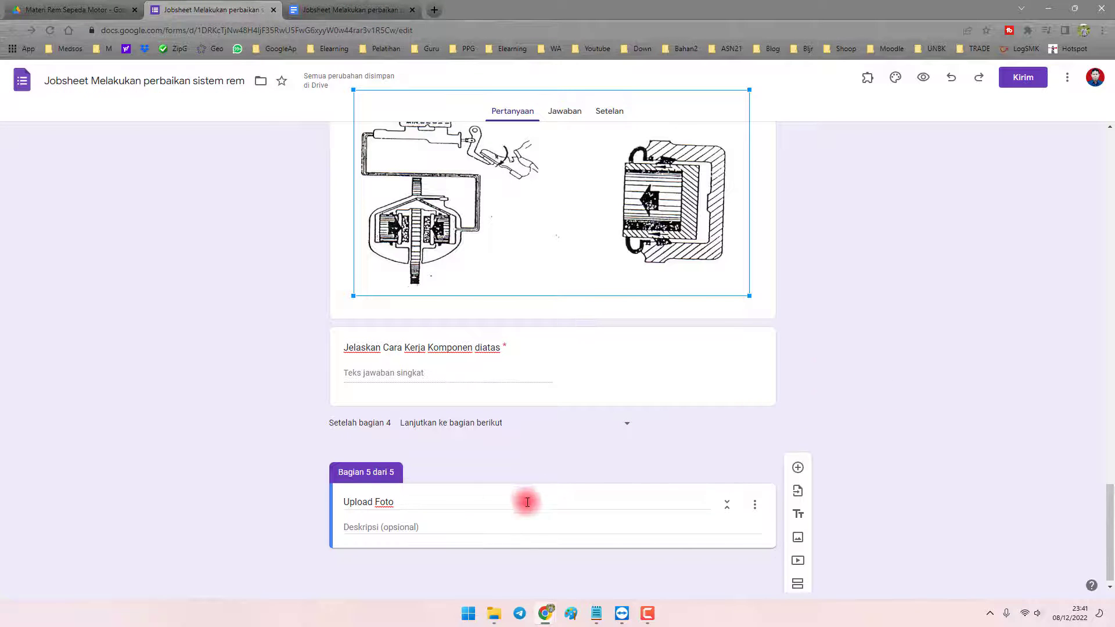
left_click(797, 468)
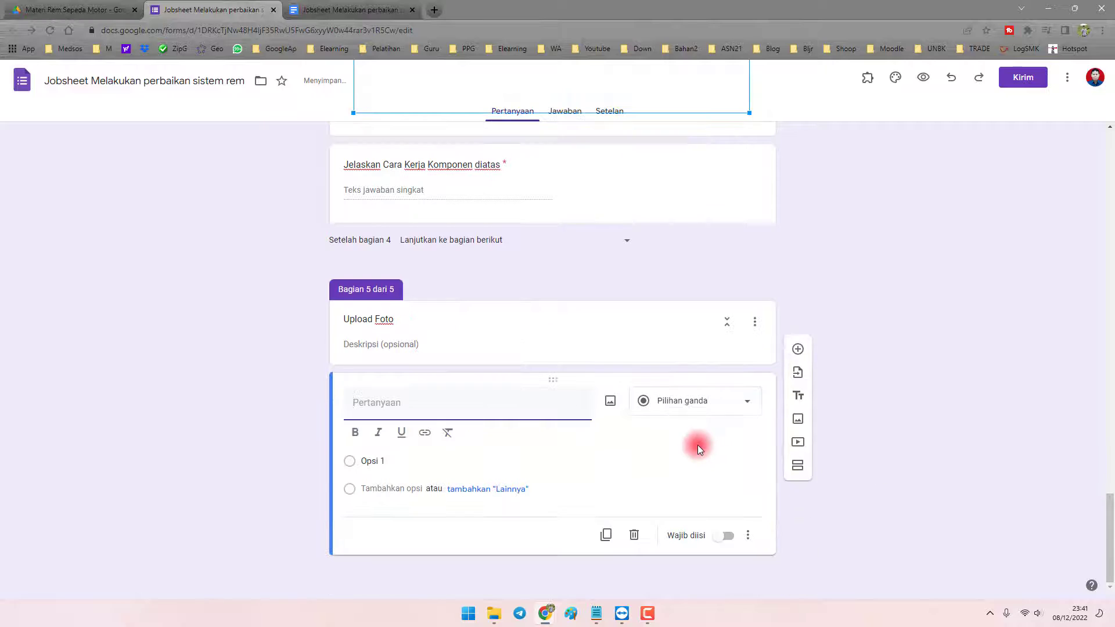
left_click(681, 406)
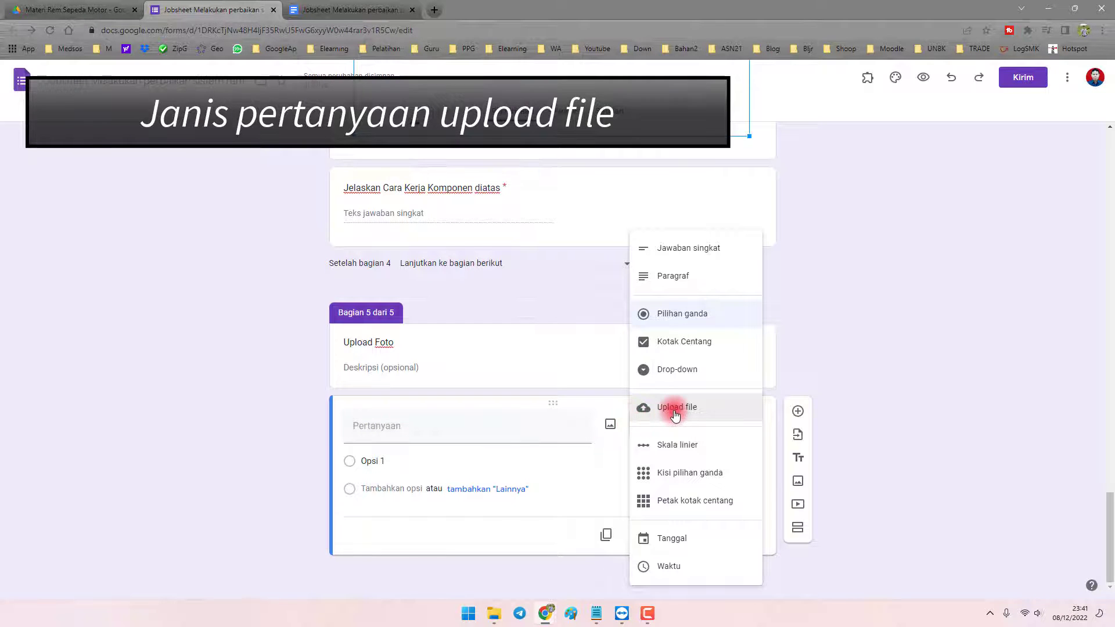
left_click(470, 420)
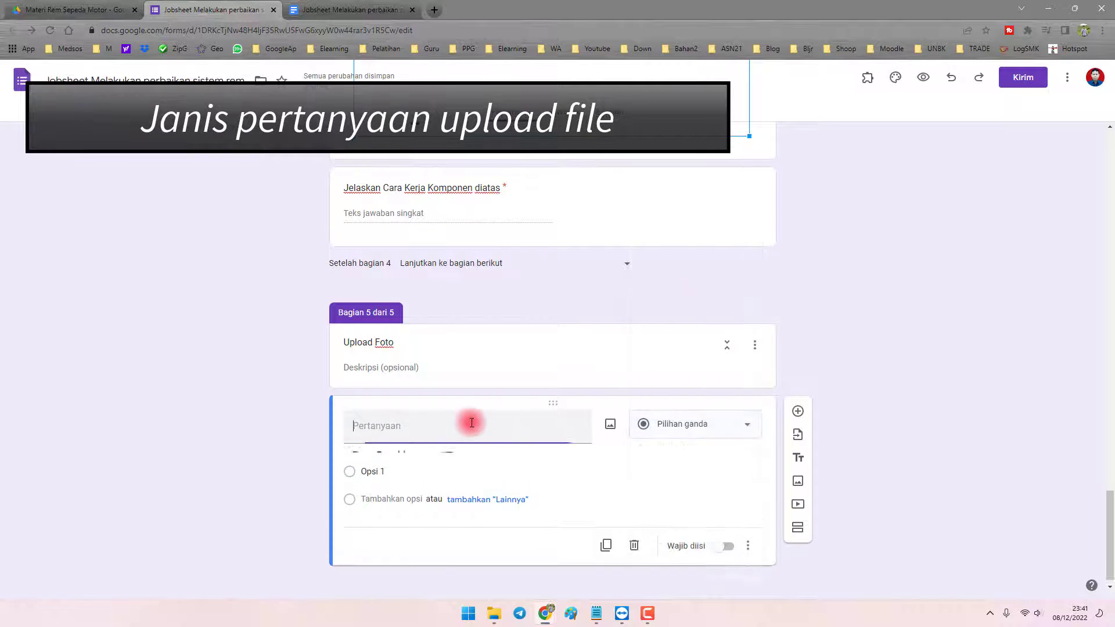
left_click(462, 422)
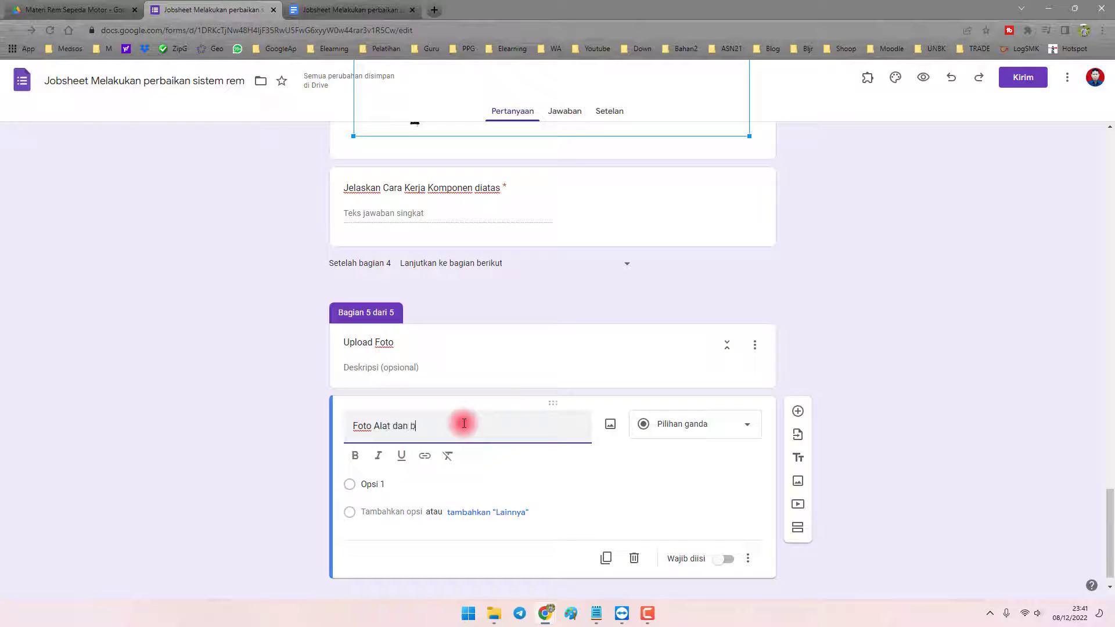
Change the "Foto Alat dan bahan" question's type to Upload file and allow respondents to upload files to Drive.
left_click(678, 426)
left_click(678, 409)
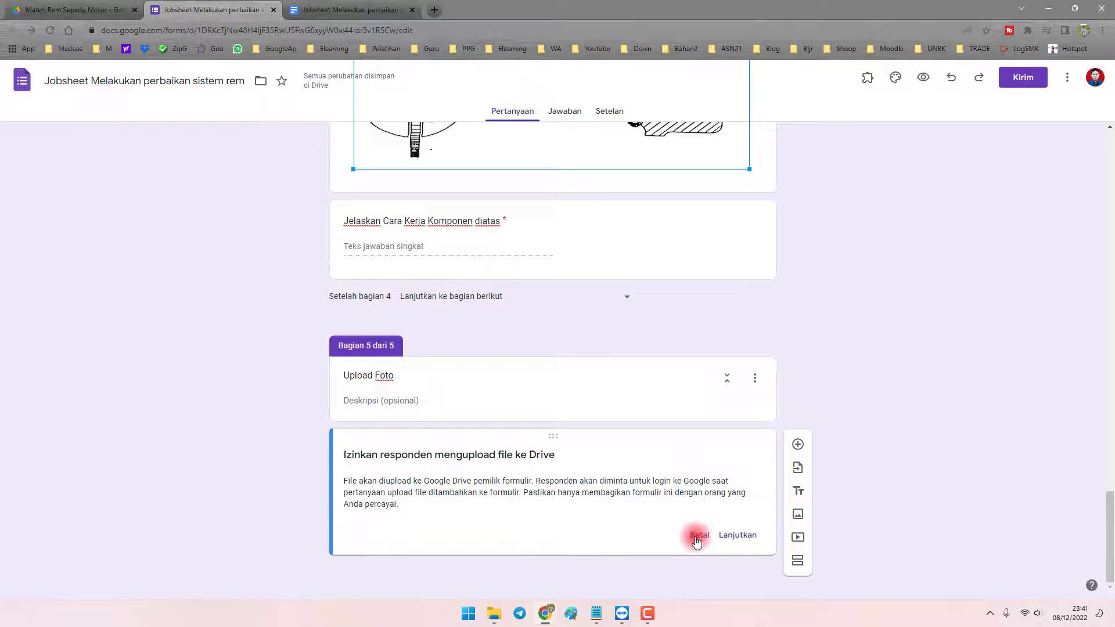
left_click(739, 536)
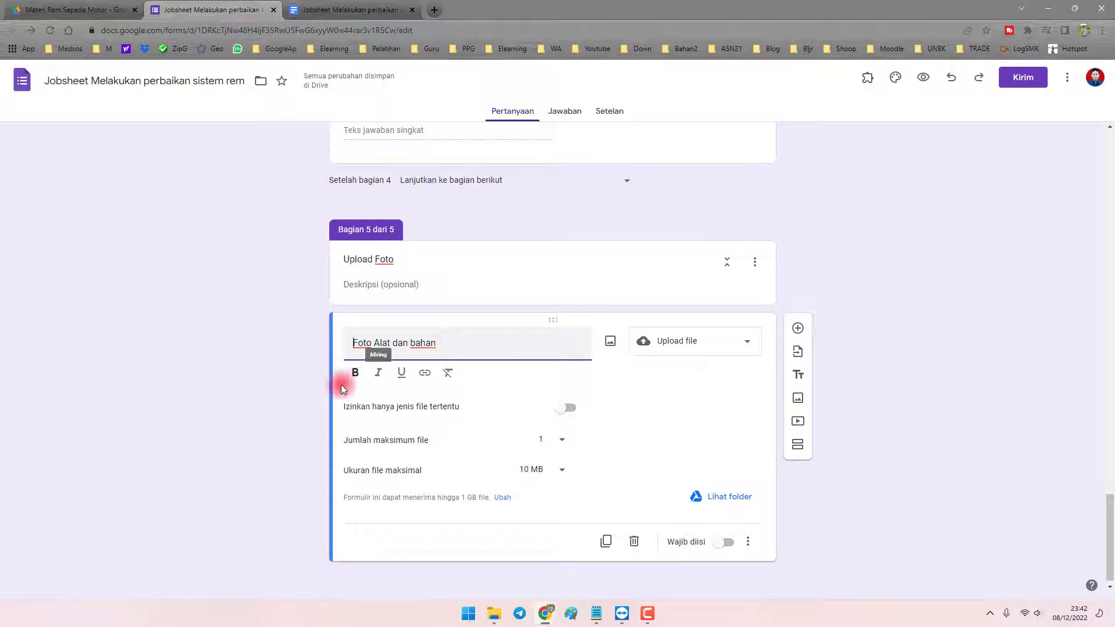
left_click(312, 385)
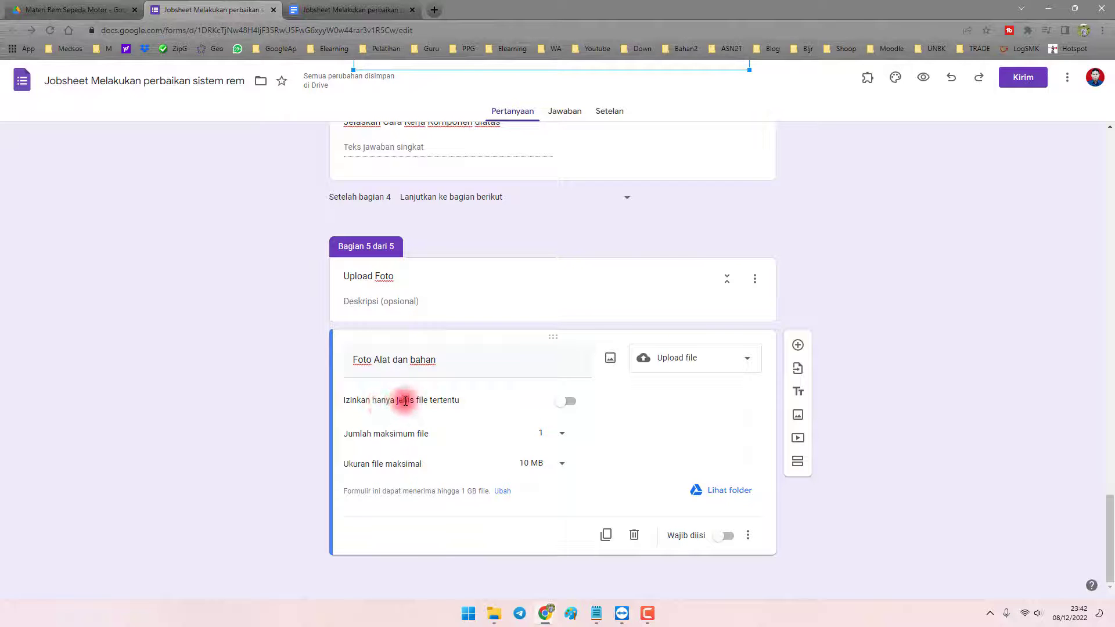
Restrict the upload question to specific file types, allowing only Gambar and Foto.
left_click(561, 401)
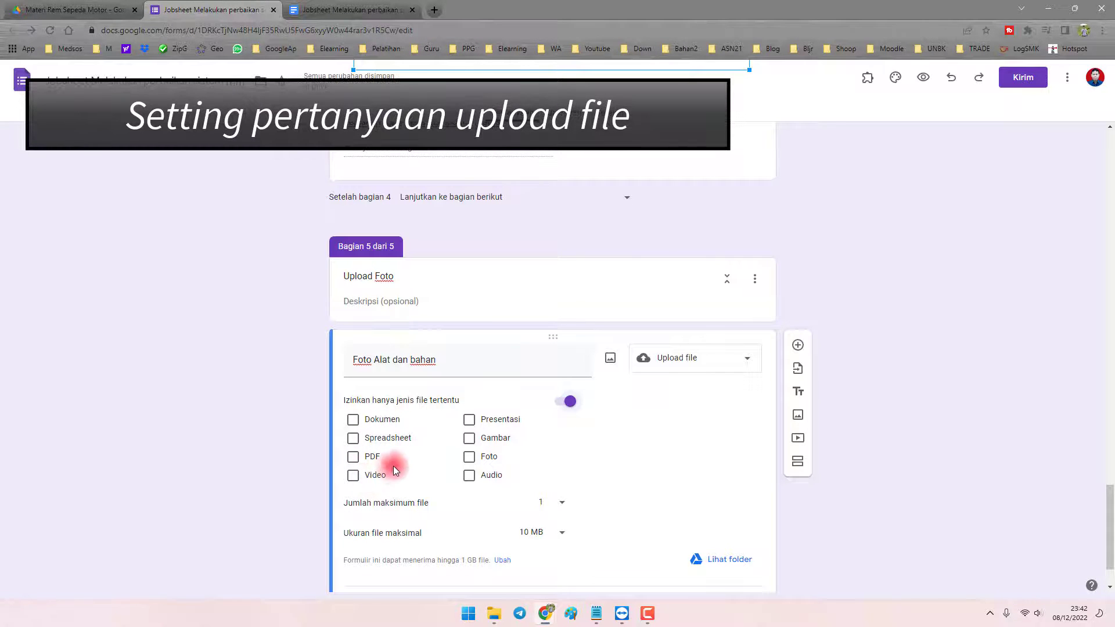
left_click(469, 438)
left_click(469, 475)
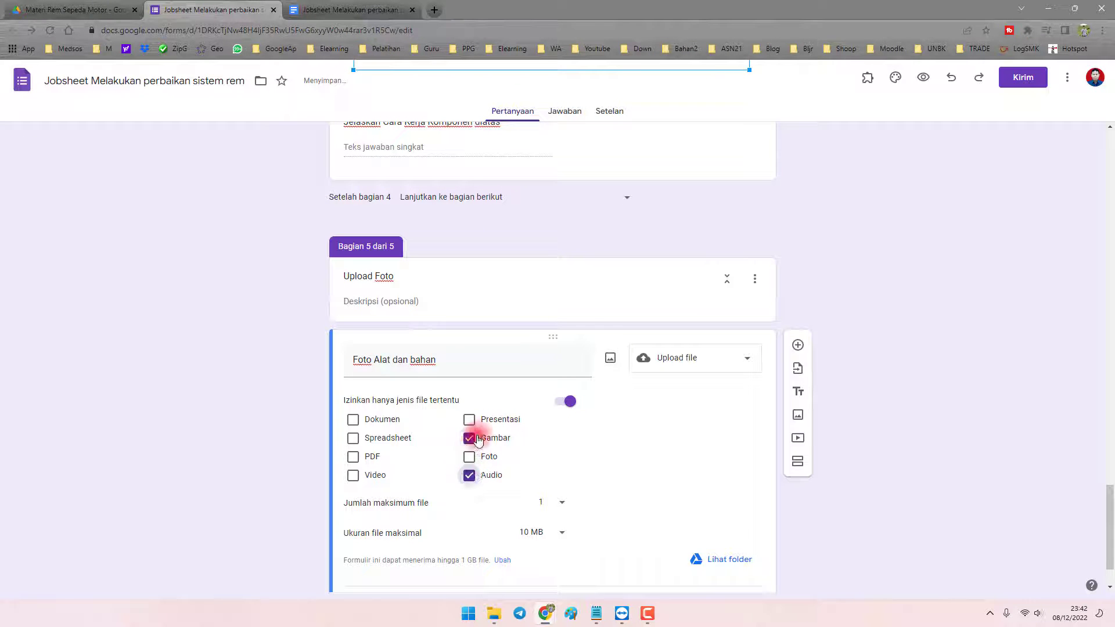
left_click(469, 457)
left_click(470, 476)
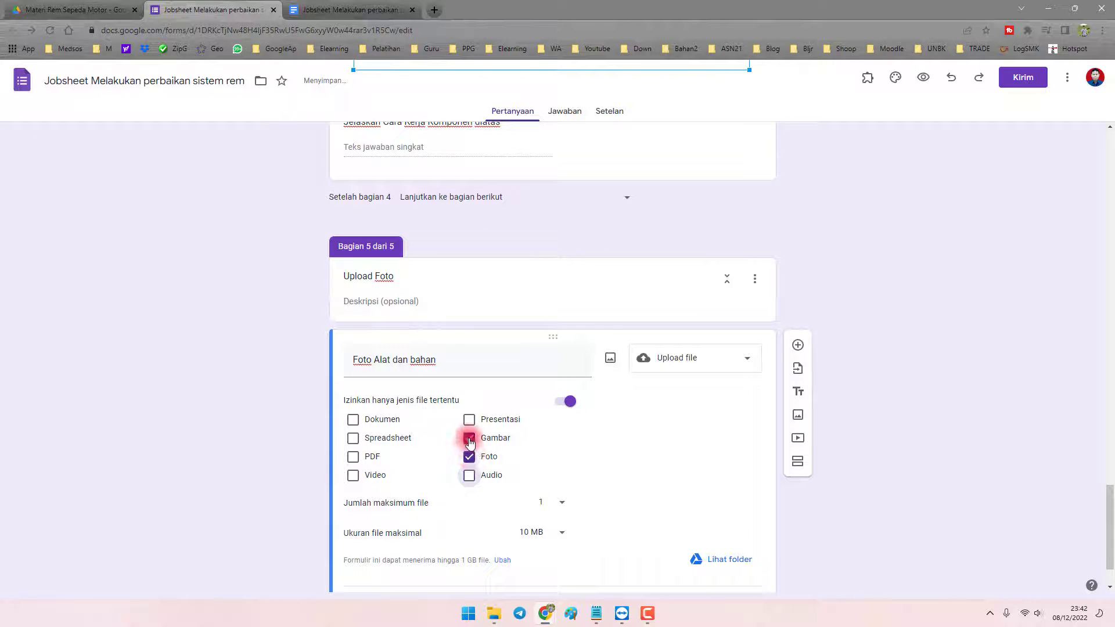
Set the maximum file size for the "Foto Alat dan bahan" upload question to 100 MB.
scroll(443, 468, "down", 1)
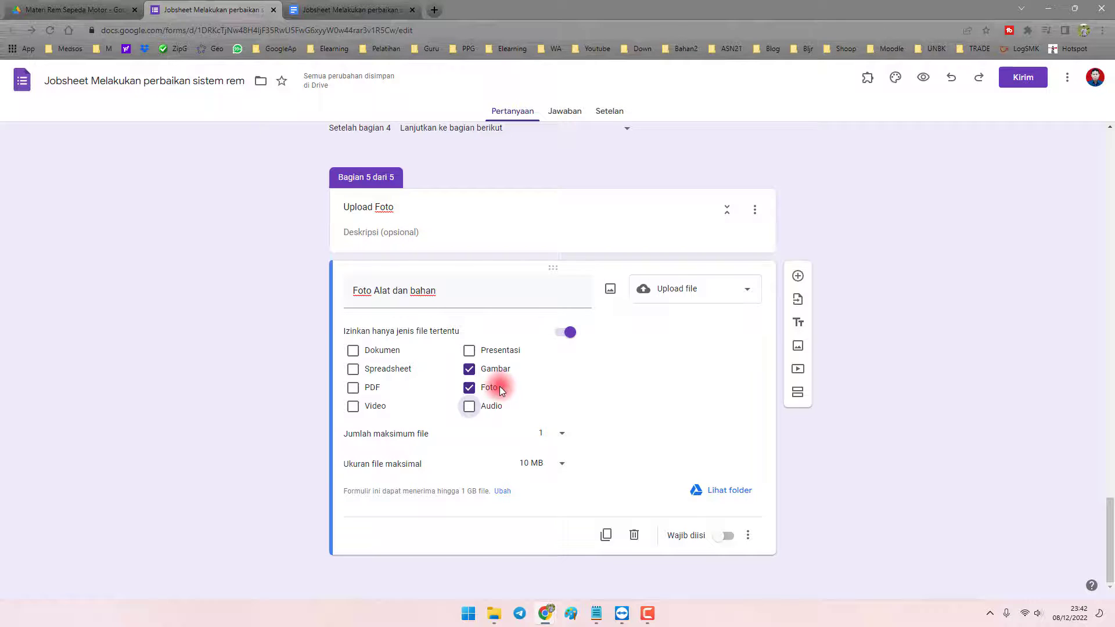
left_click_drag(353, 464, 408, 464)
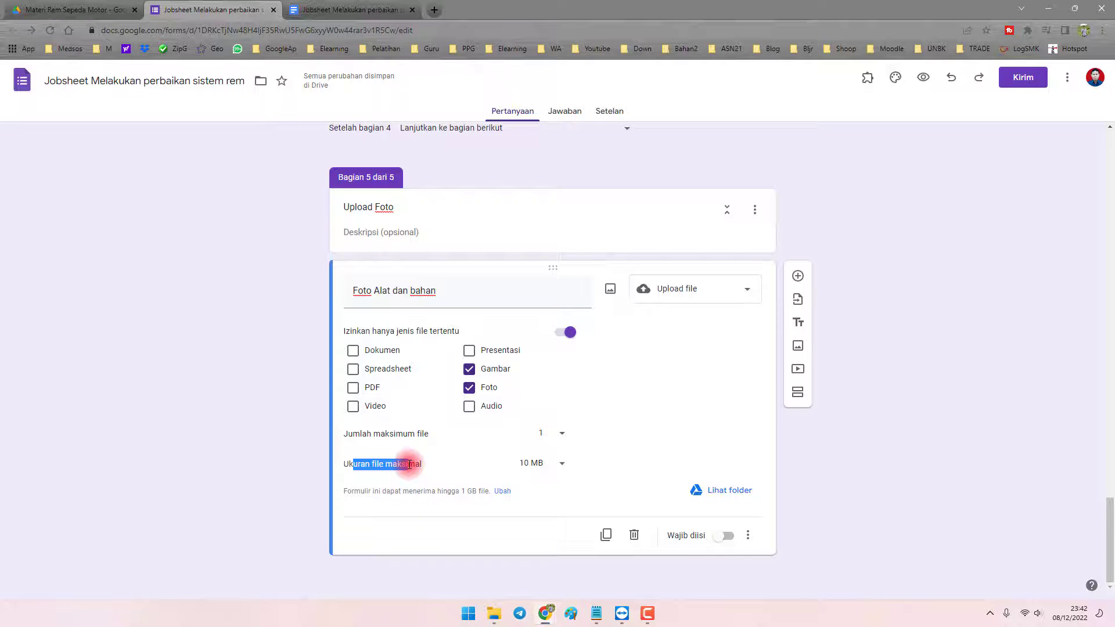
left_click(239, 420)
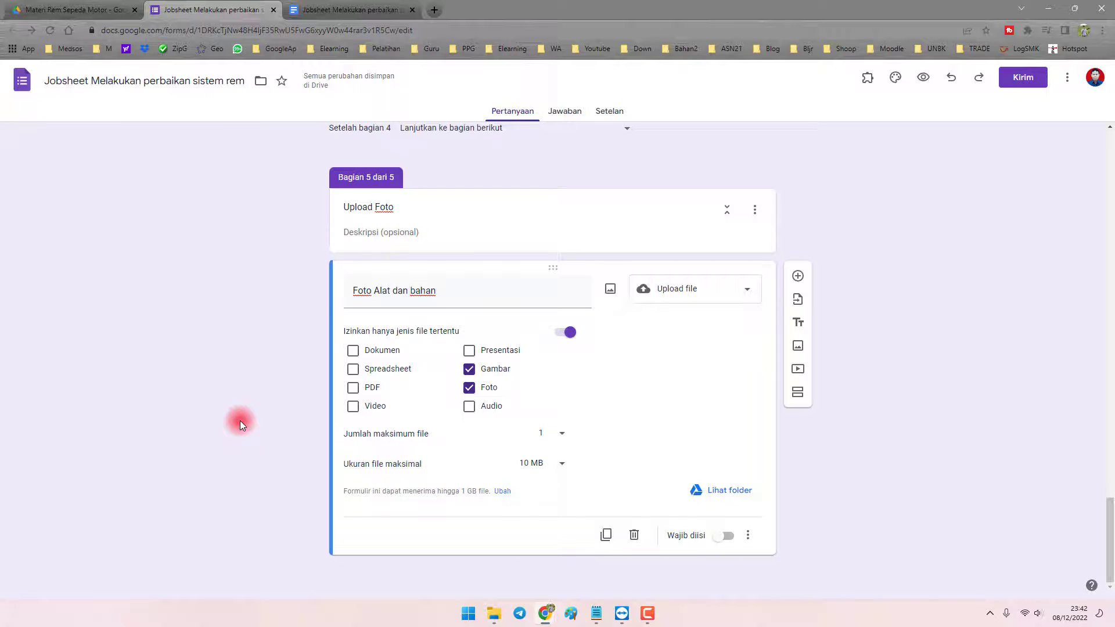
left_click(540, 468)
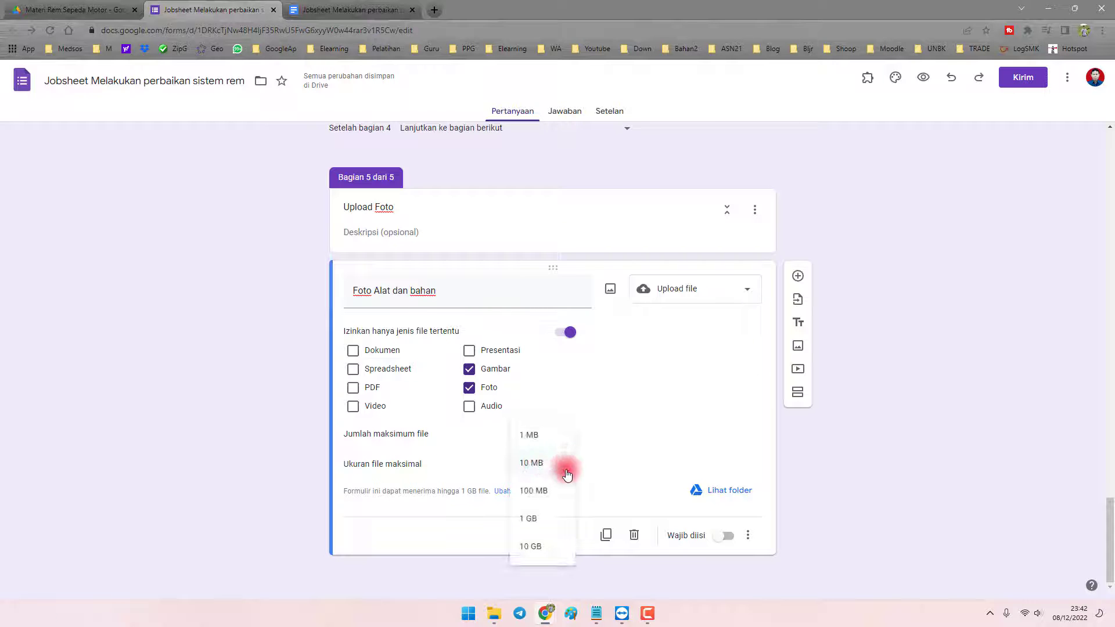
left_click(548, 490)
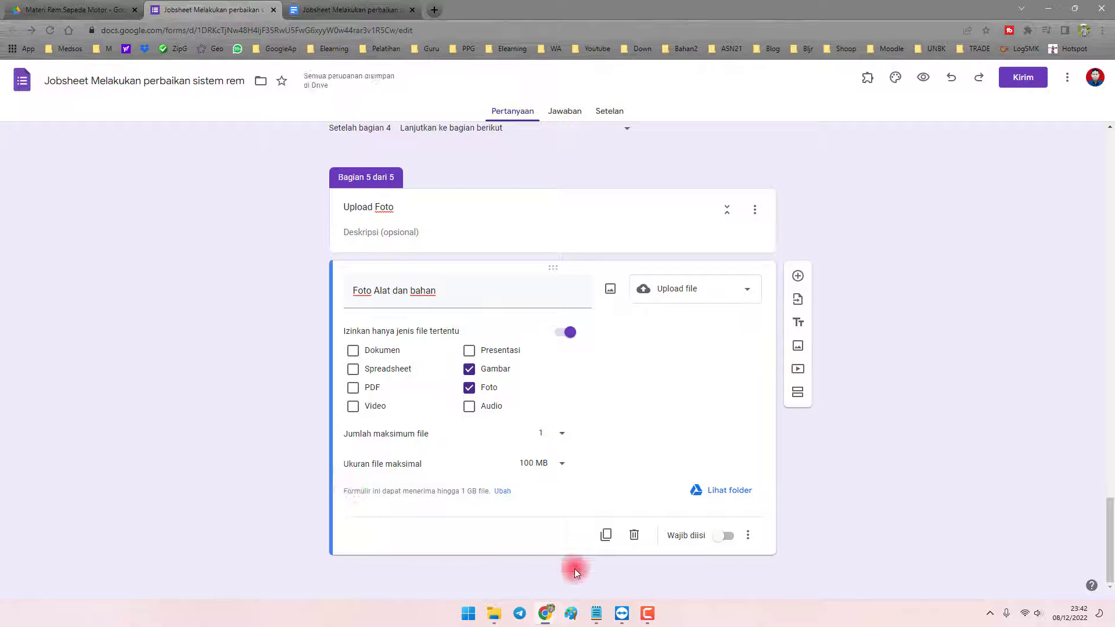
Review the Notepad checklist's note on maximum file size and where the form's total upload limit is configured.
left_click(594, 607)
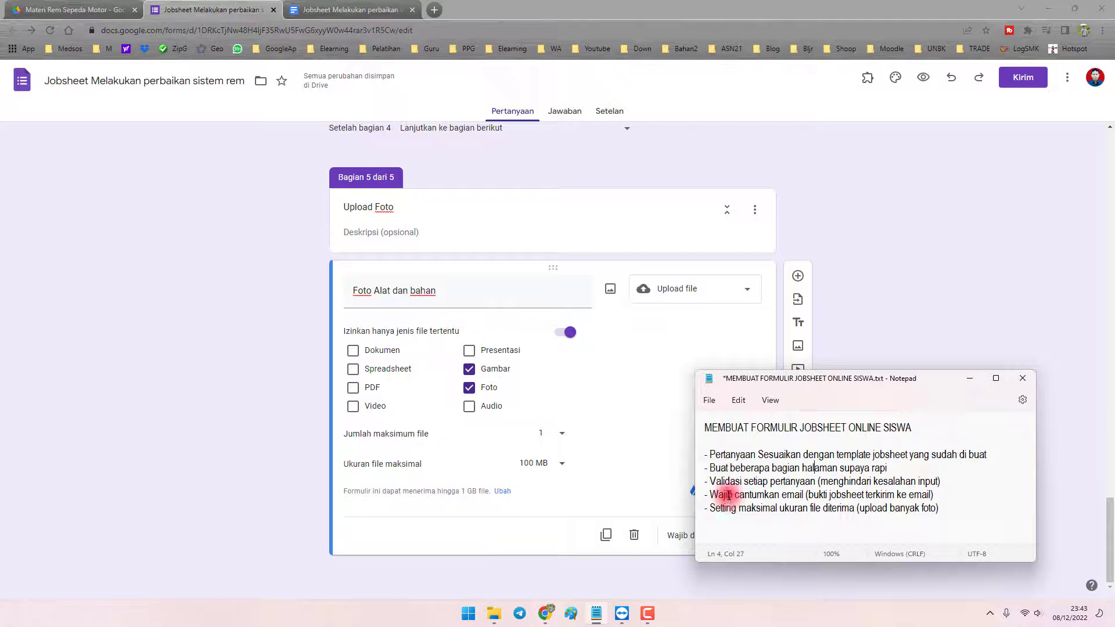
left_click_drag(710, 509, 831, 509)
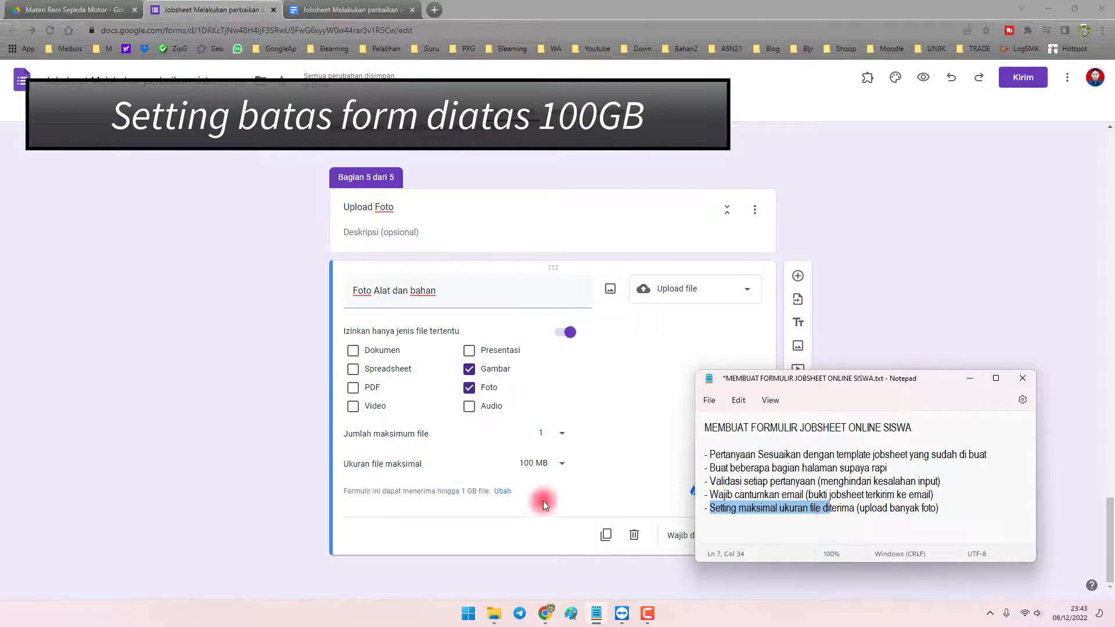
left_click(406, 491)
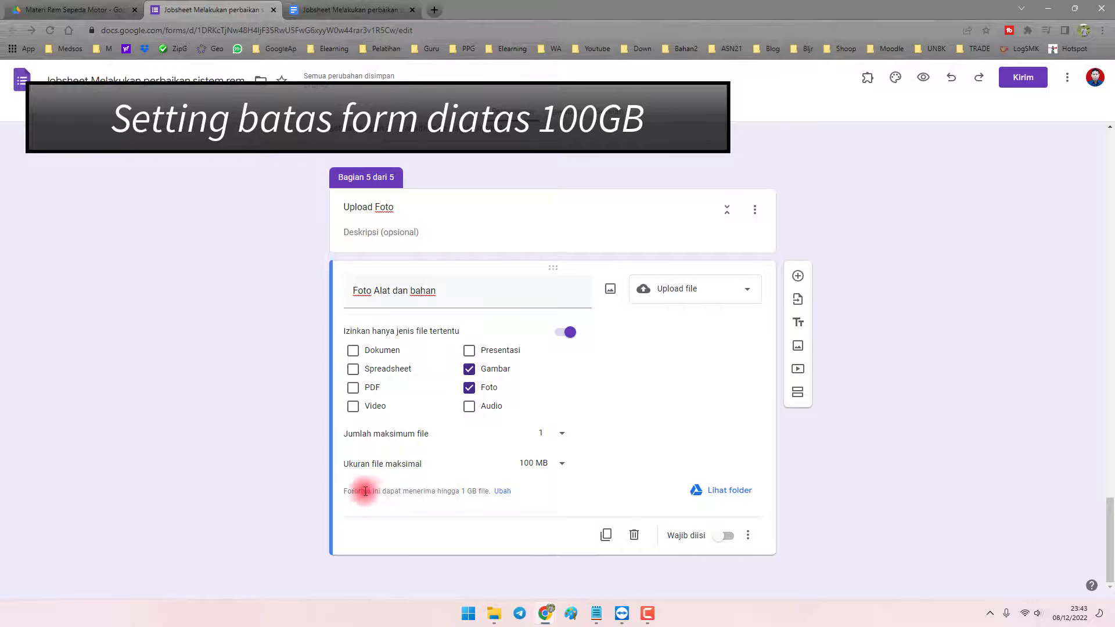
left_click_drag(355, 491, 468, 493)
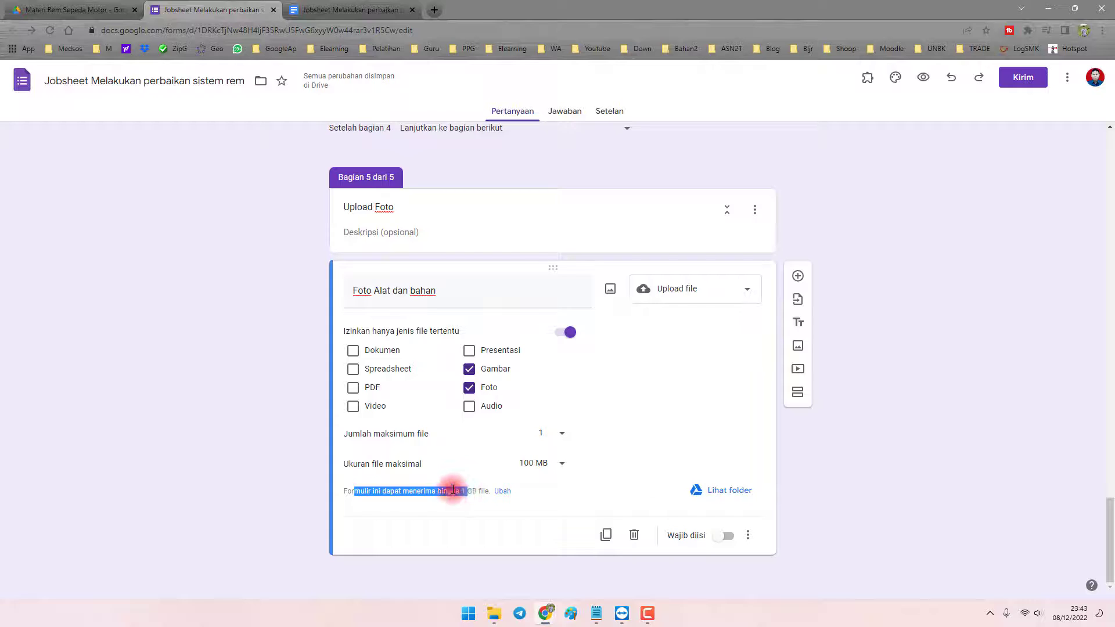
left_click(452, 491)
mouse_move(452, 491)
left_mouse_down()
mouse_move(474, 490)
mouse_move(455, 490)
left_mouse_up()
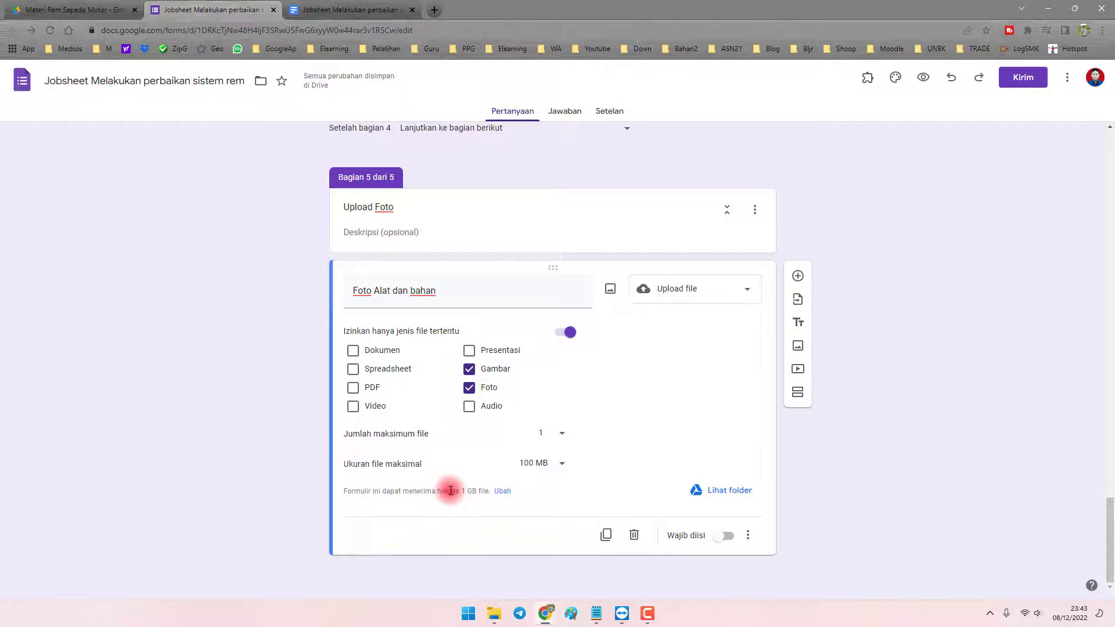
left_click(504, 492)
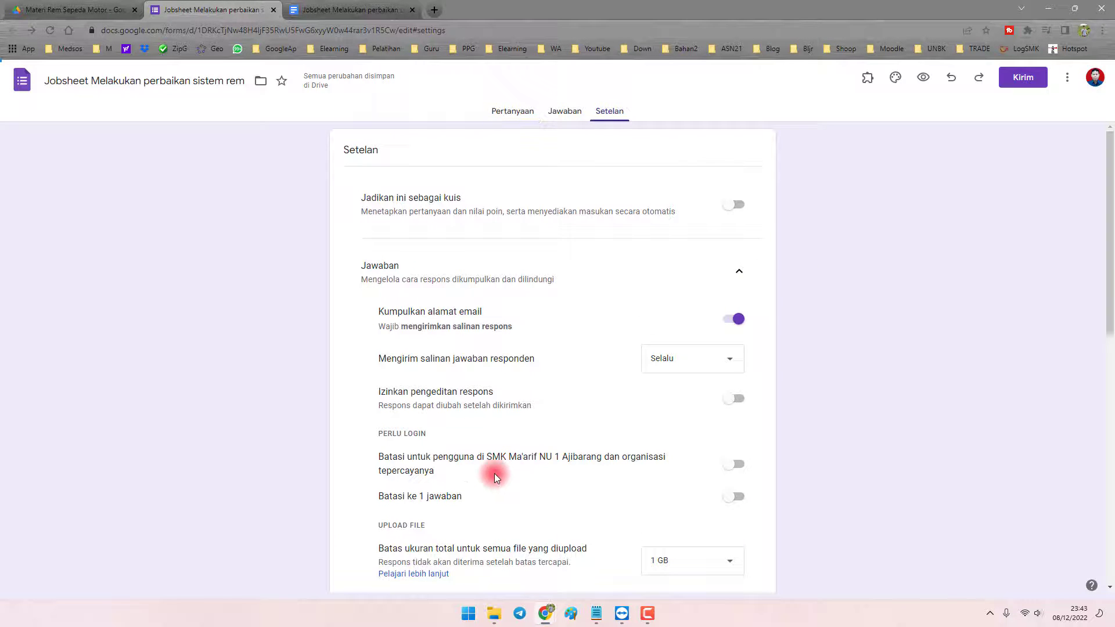
left_click(514, 114)
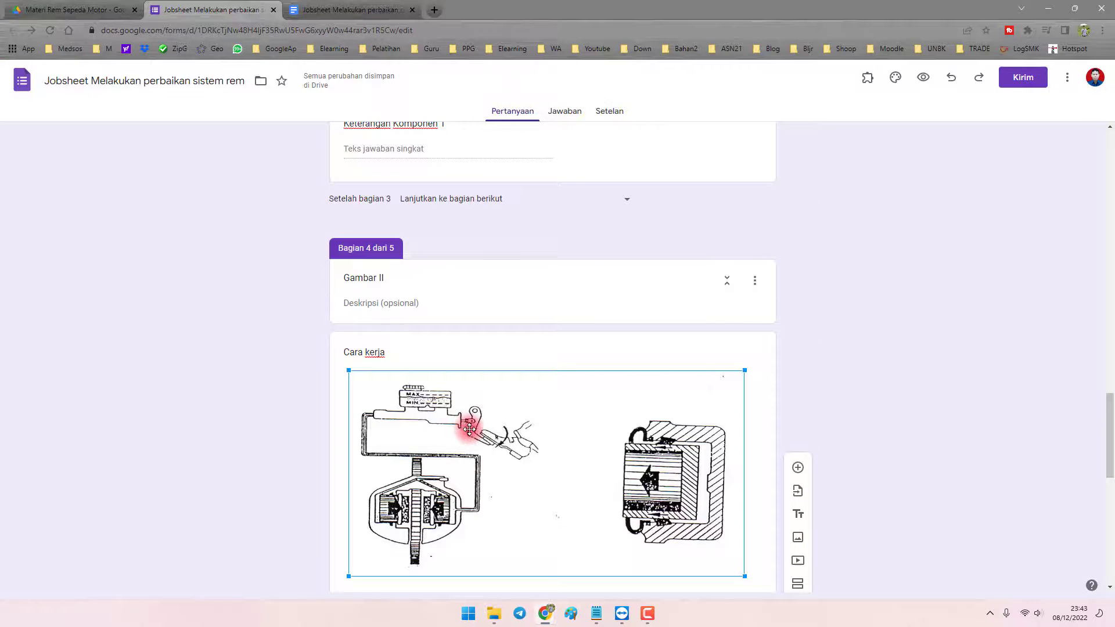
Add a new section directly after the "Cara kerja" image in the Gambar II section.
left_click(436, 341)
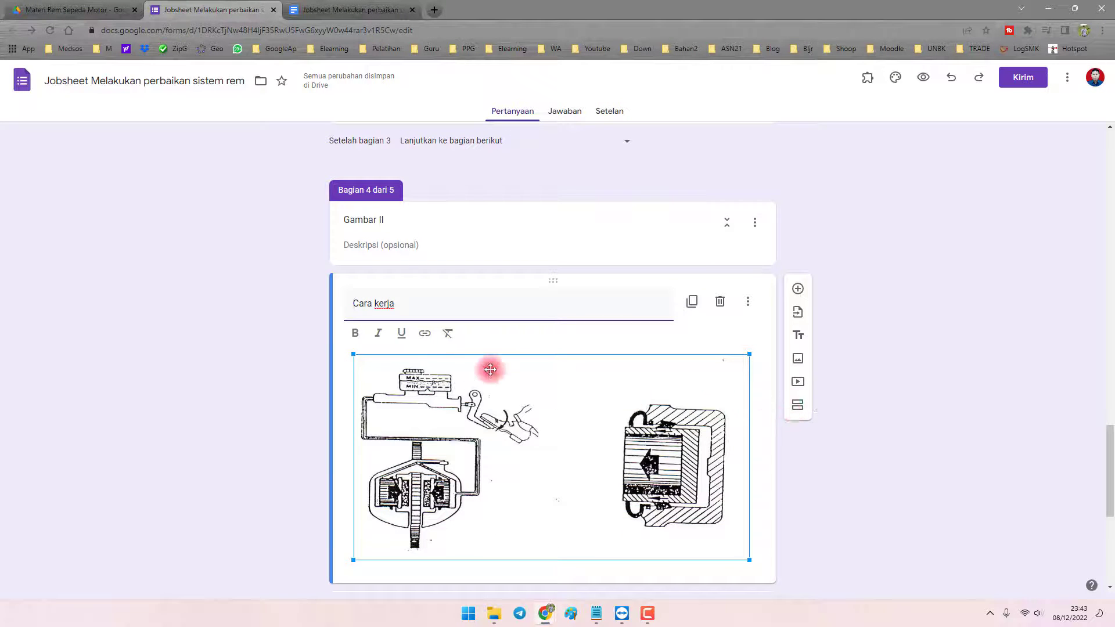
left_click(918, 226)
scroll(565, 330, "up", 5)
scroll(564, 332, "down", 5)
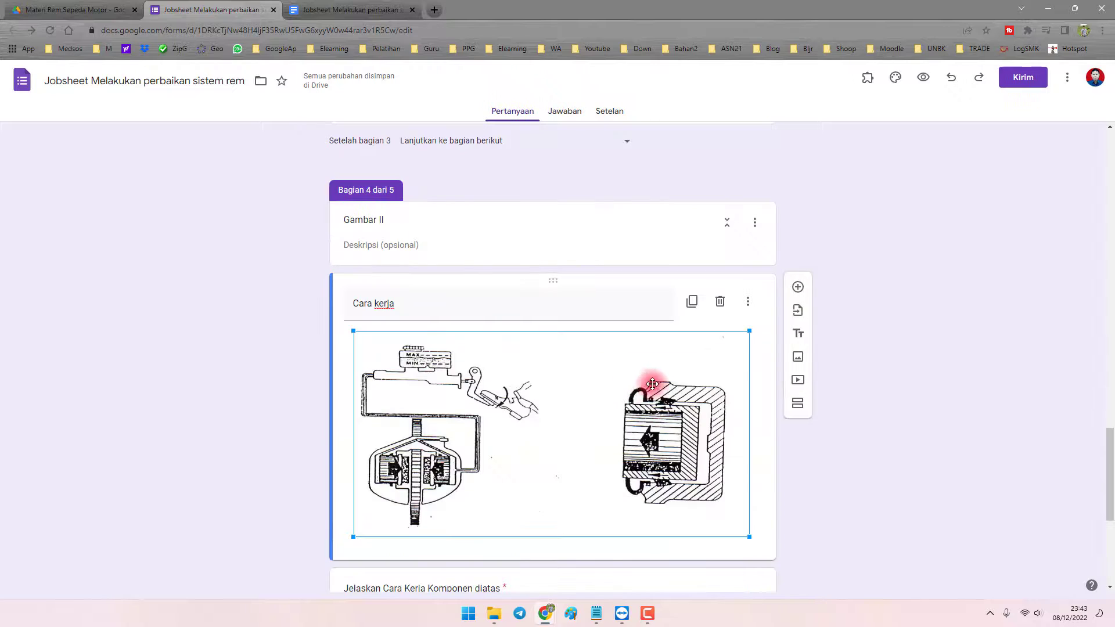
left_click(797, 403)
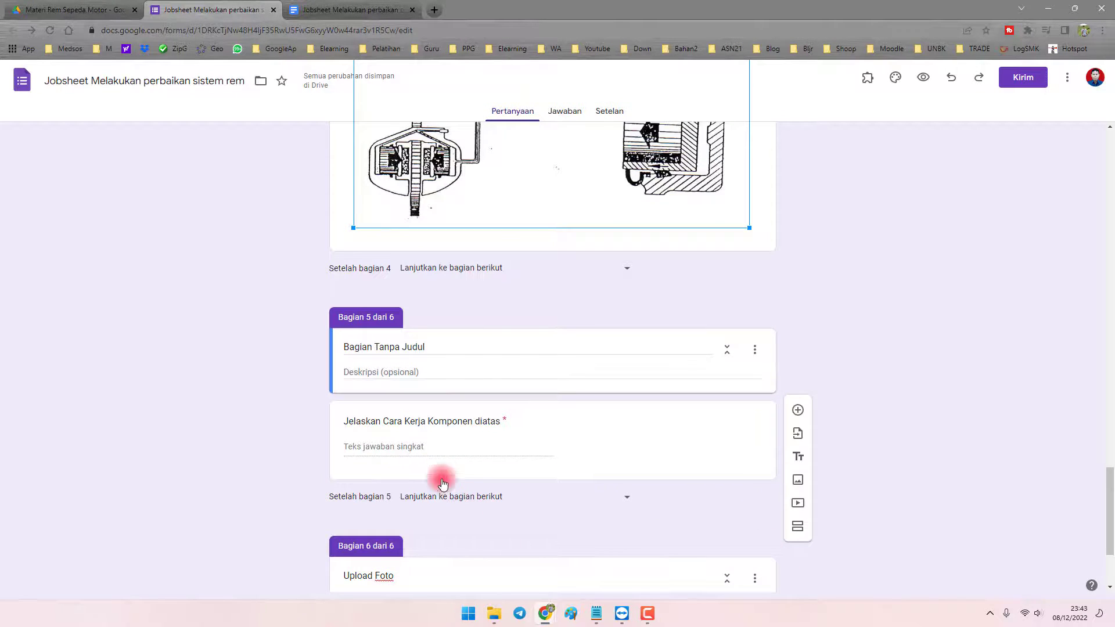
From the "Foto Alat dan bahan" question, set the form's total upload size limit to 100 GB and check the signed-in account.
left_click(440, 435)
scroll(563, 521, "down", 2)
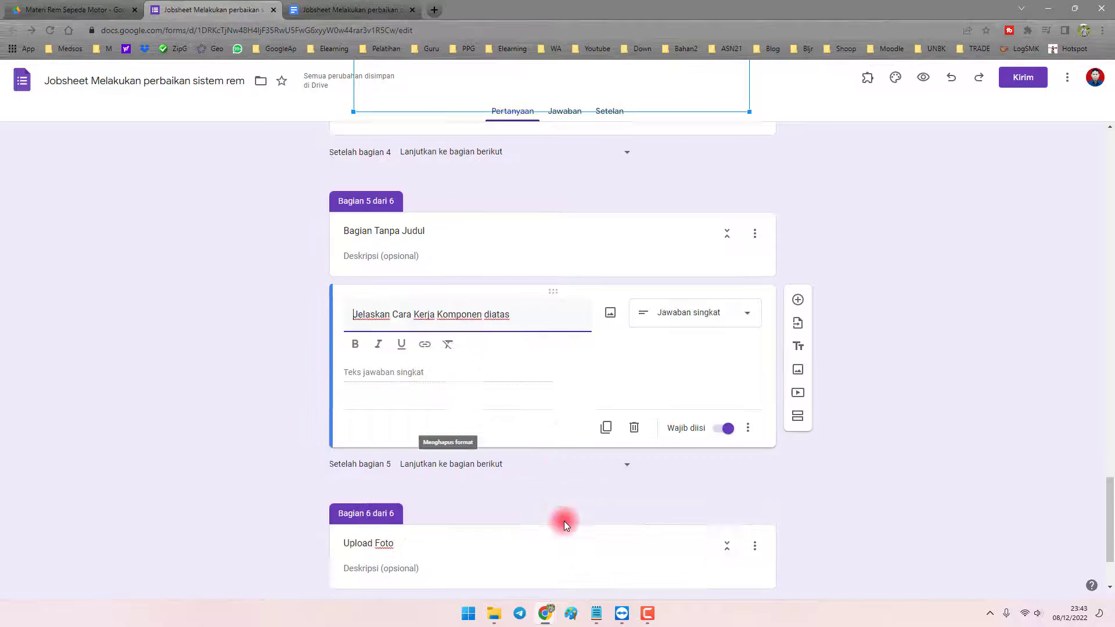
scroll(561, 519, "down", 2)
left_click(437, 466)
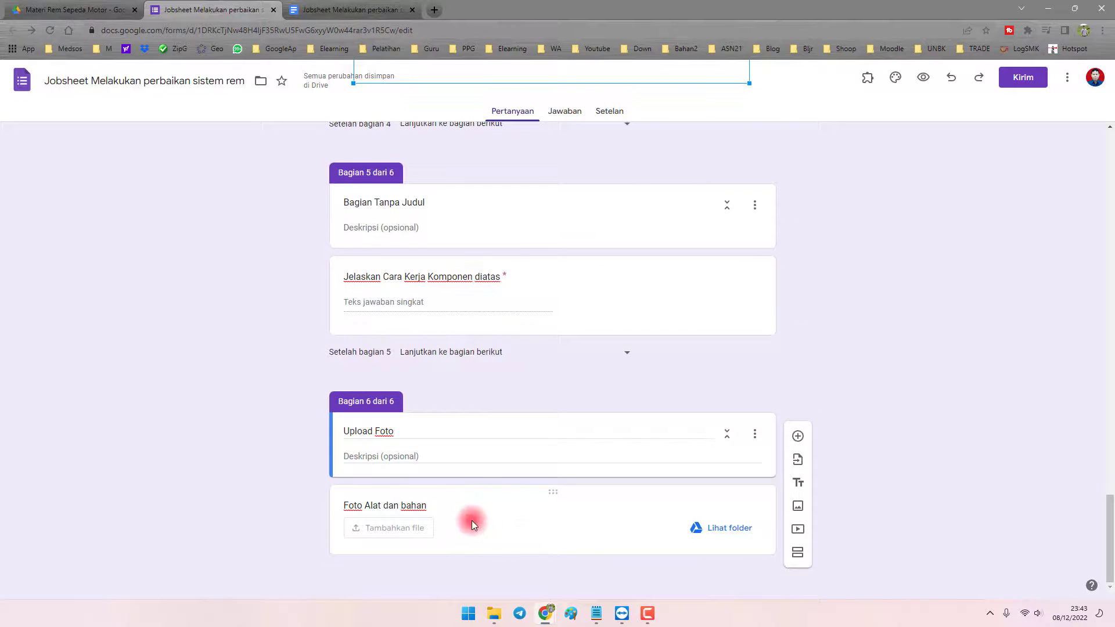
left_click(450, 530)
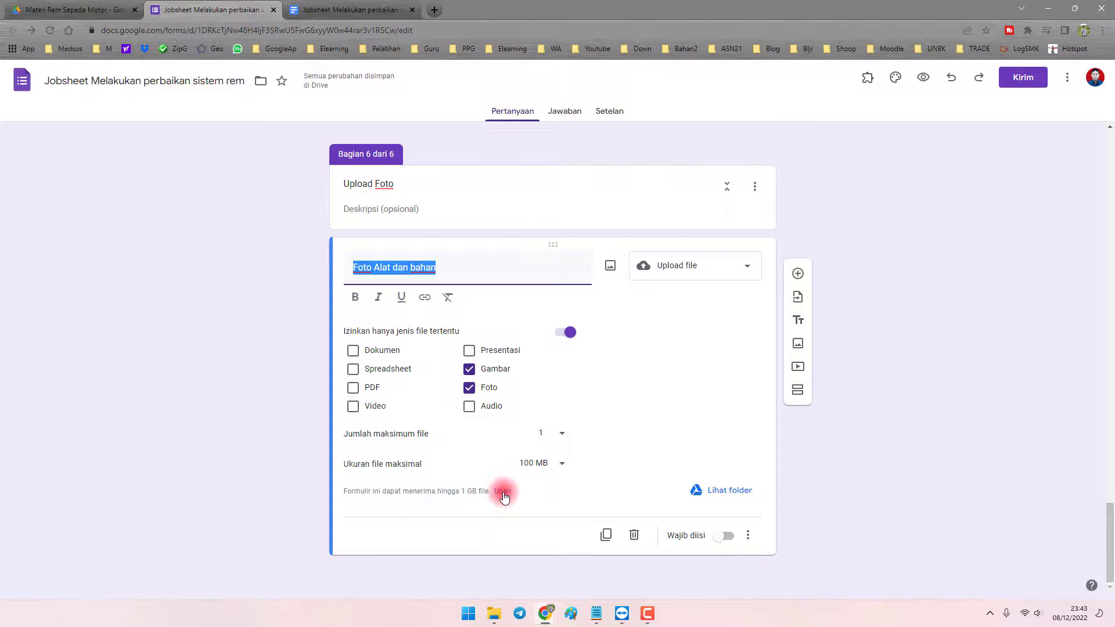
left_click(502, 492)
scroll(616, 403, "down", 3)
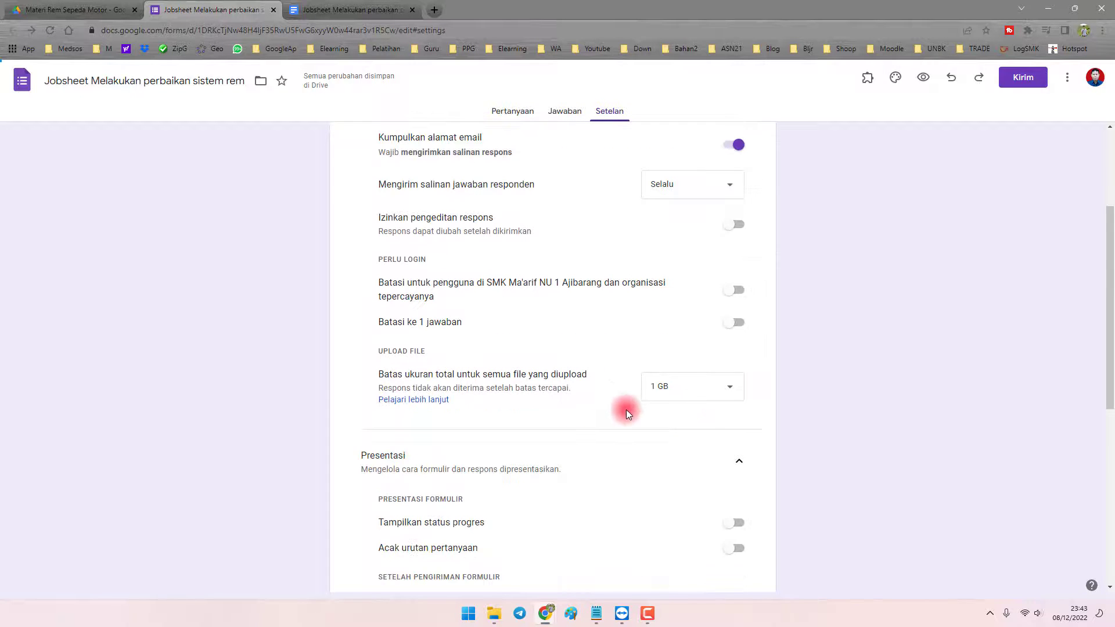
left_click_drag(444, 374, 540, 378)
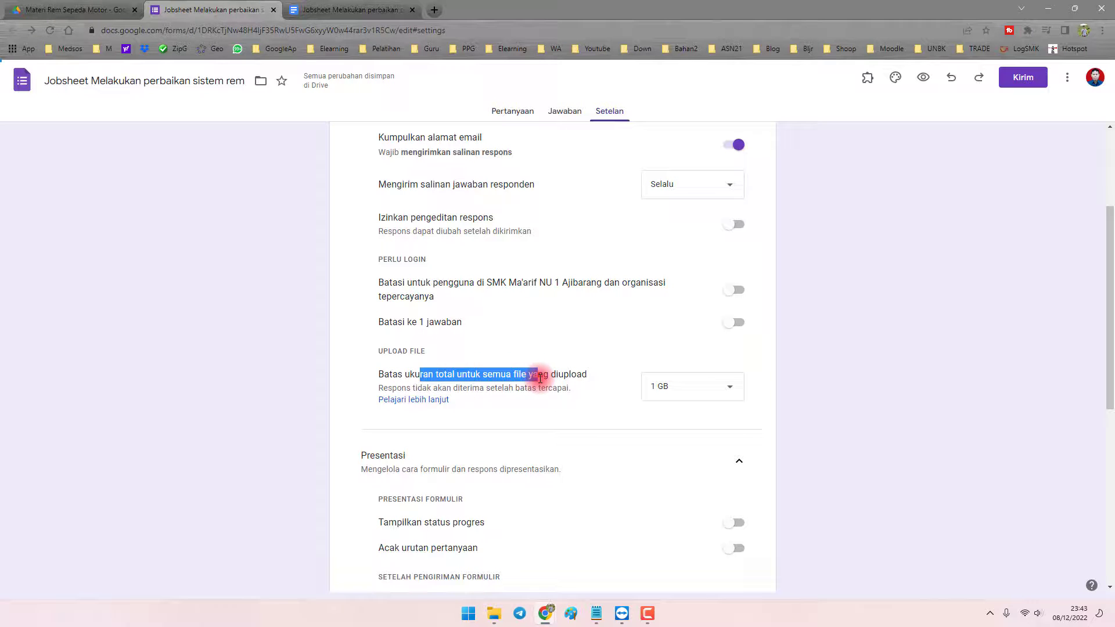
left_click(686, 387)
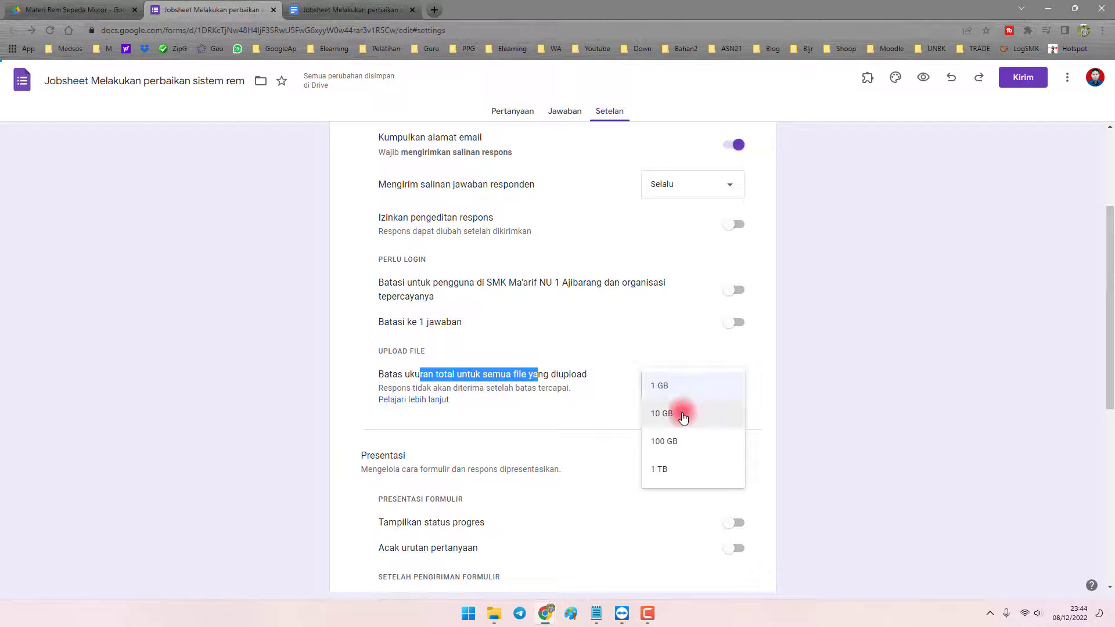
left_click(679, 451)
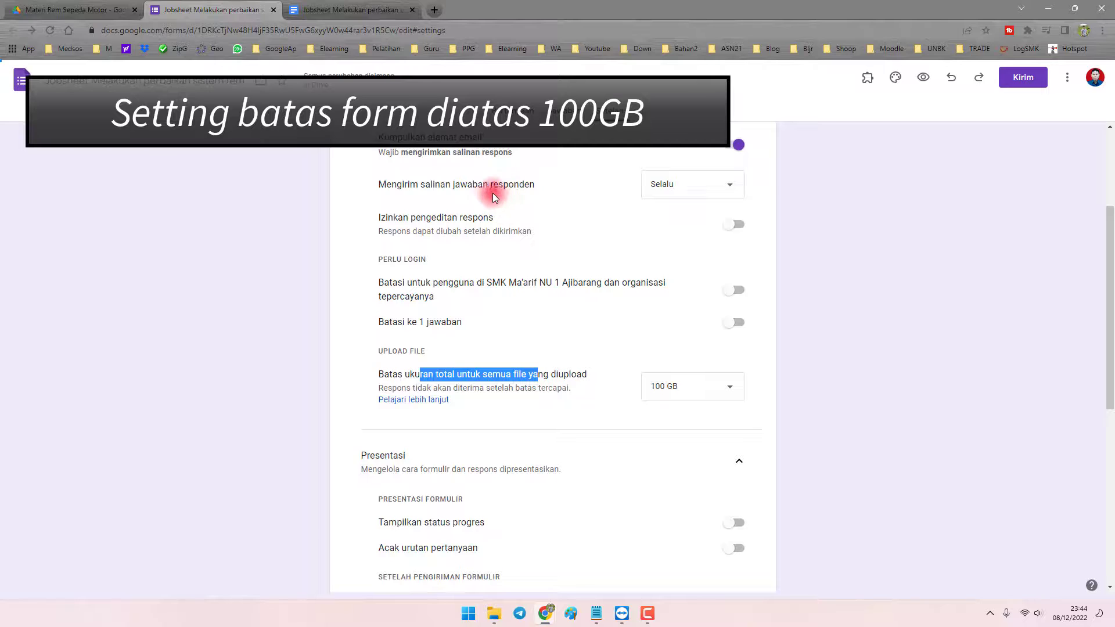
left_click(1095, 79)
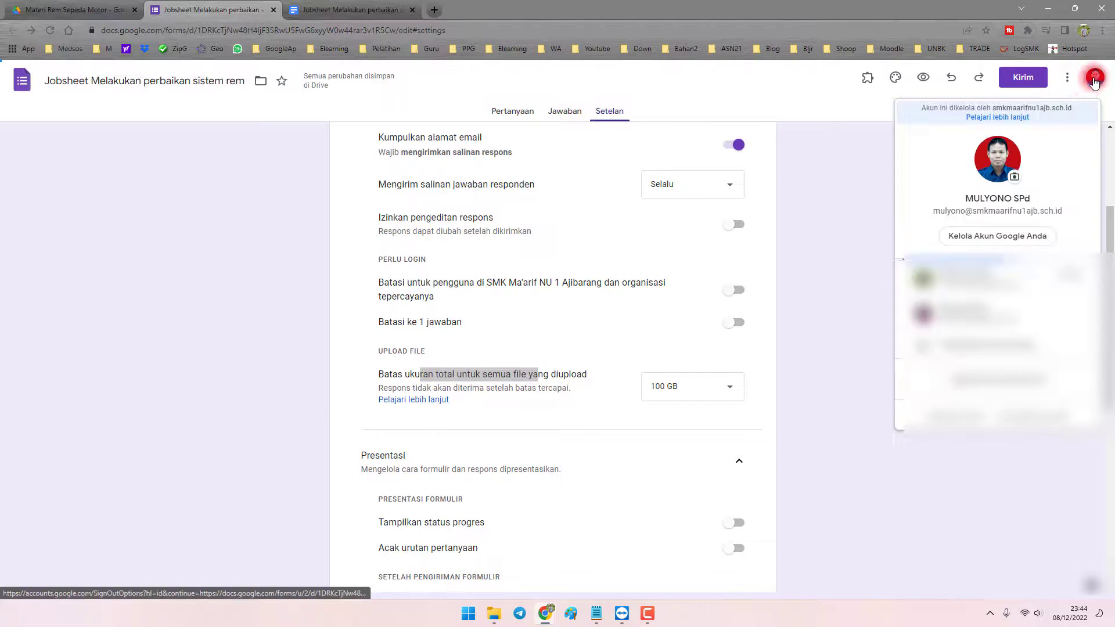
left_click(830, 197)
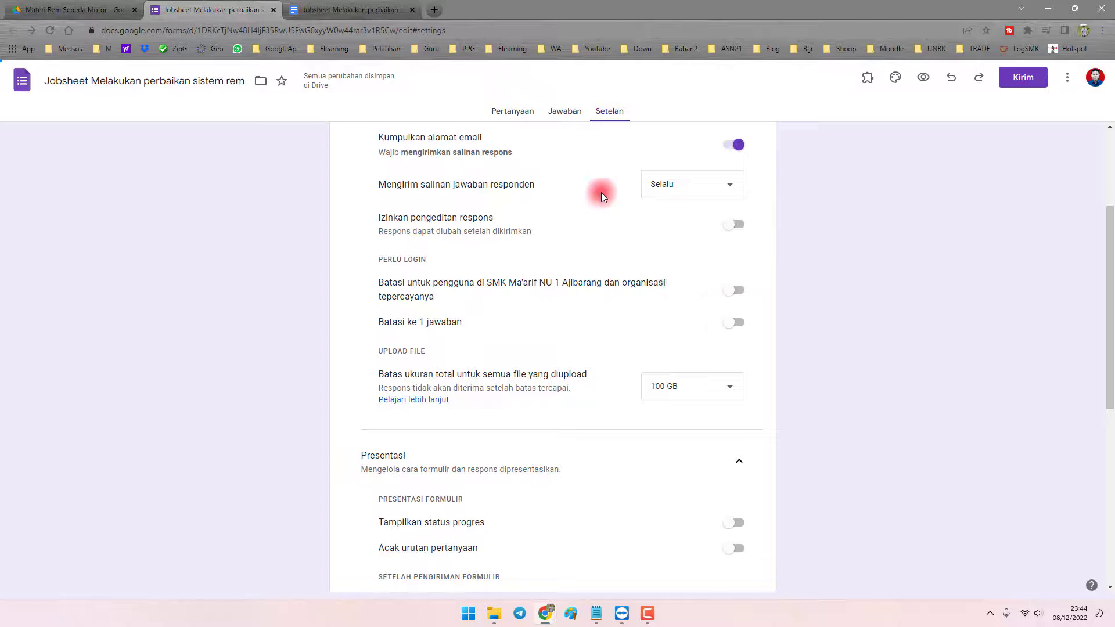
Return to the form's questions and make the "Foto Alat dan bahan" upload question required.
left_click(513, 113)
scroll(305, 315, "down", 15)
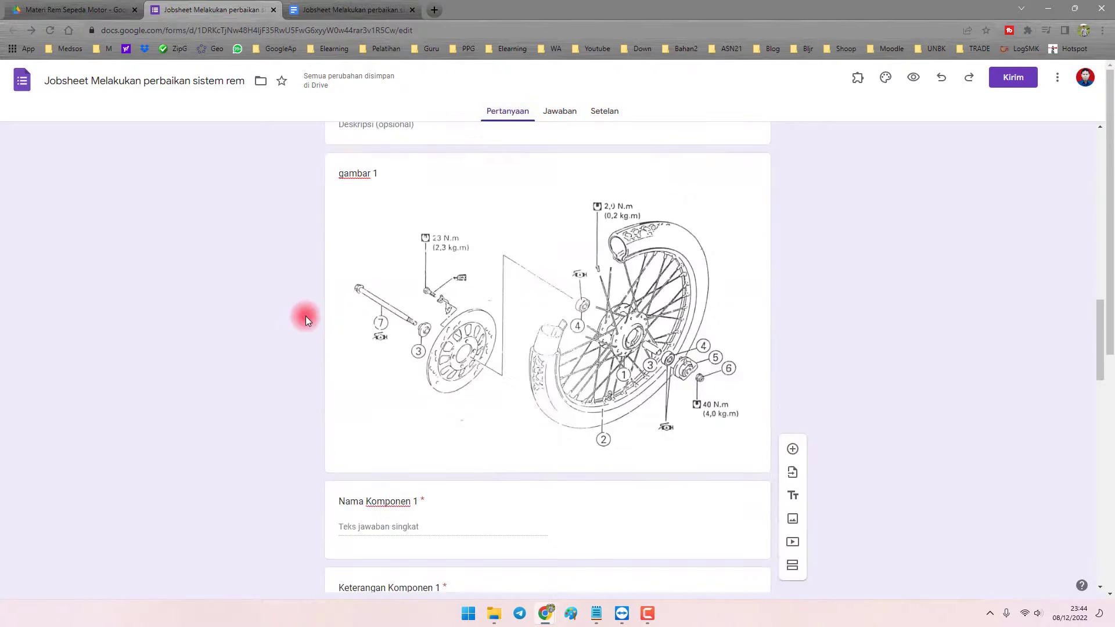
scroll(306, 316, "down", 15)
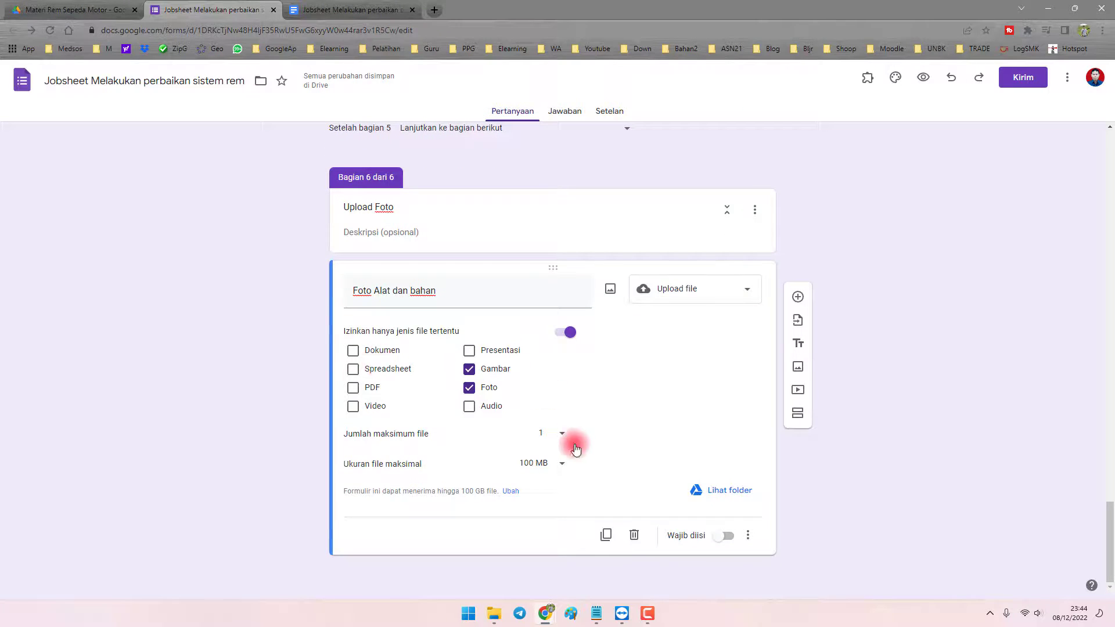
left_click(725, 538)
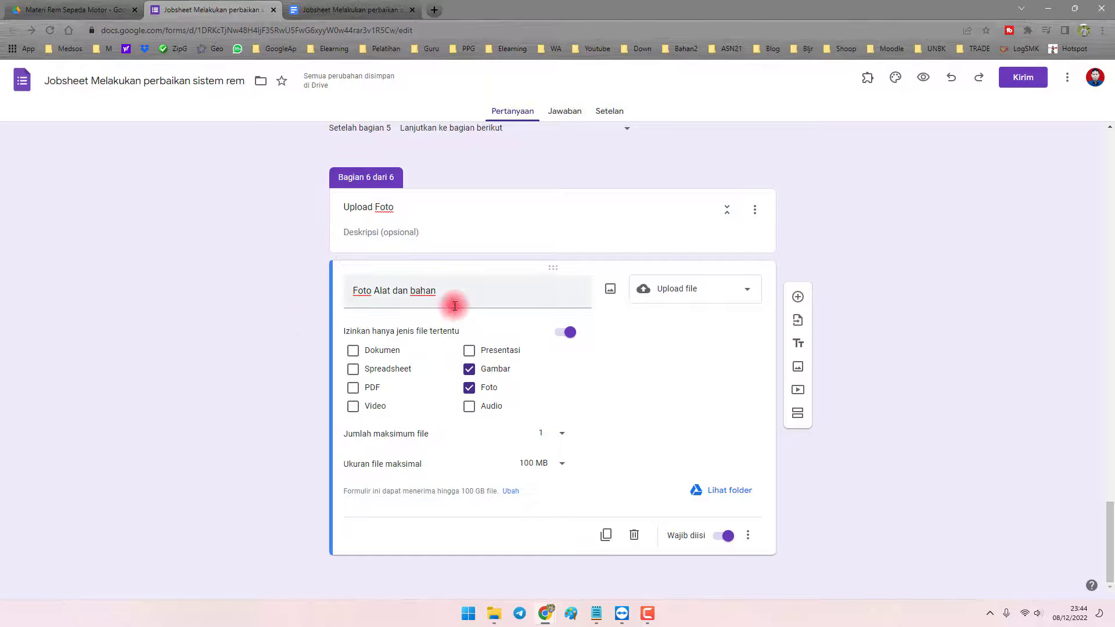
Check the template's foto2 placeholder and duplicate the "Foto Alat dan bahan" question in the form.
left_click(355, 10)
triple_click(627, 219)
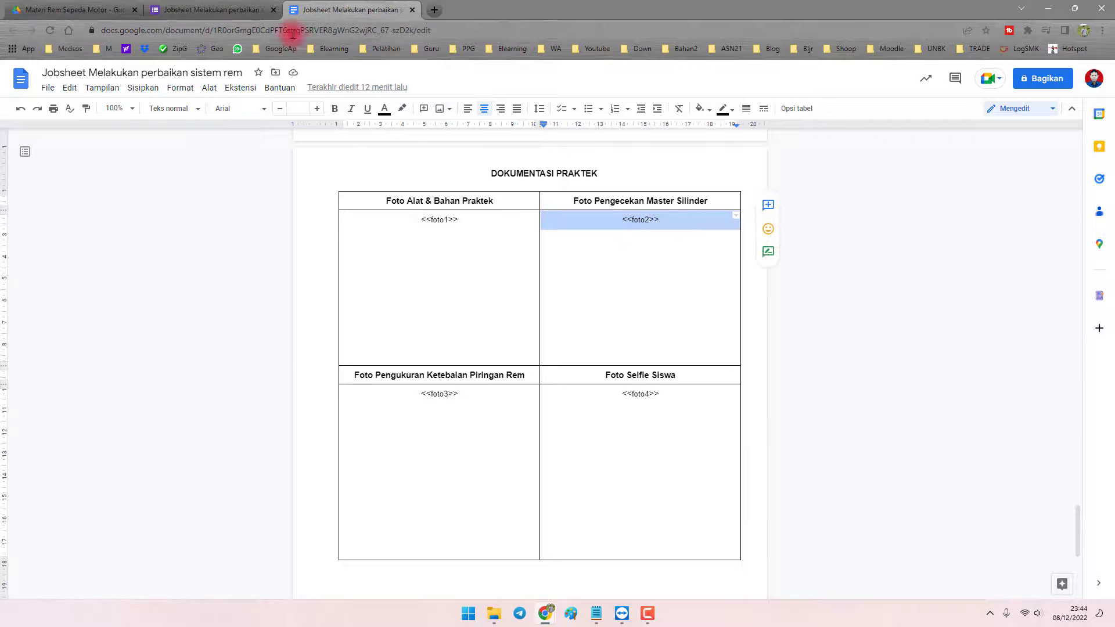
left_click(227, 9)
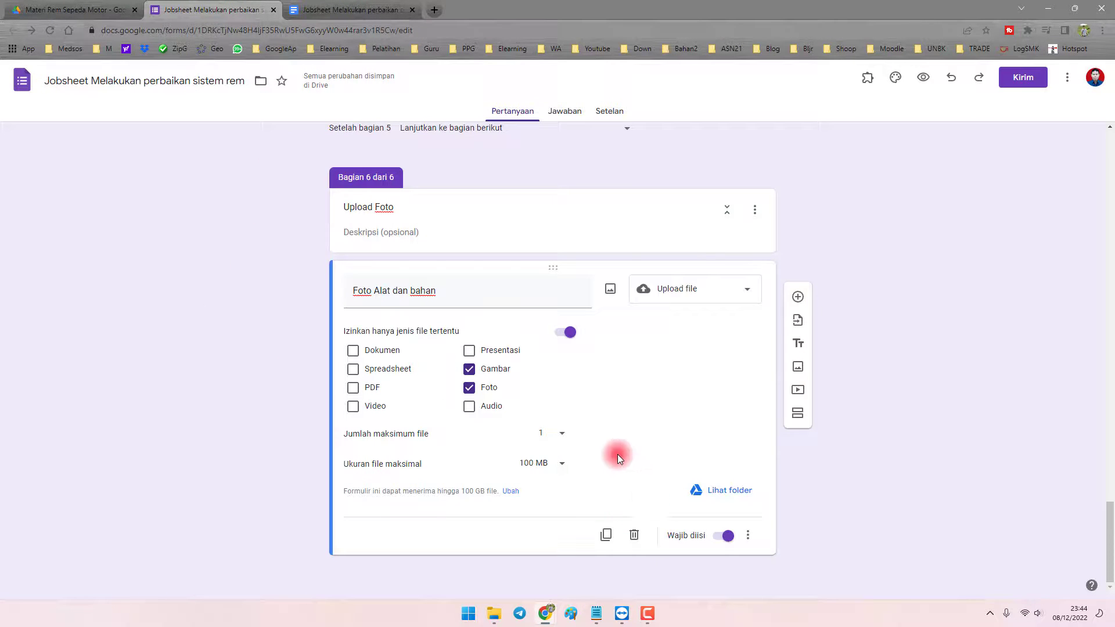
left_click(607, 535)
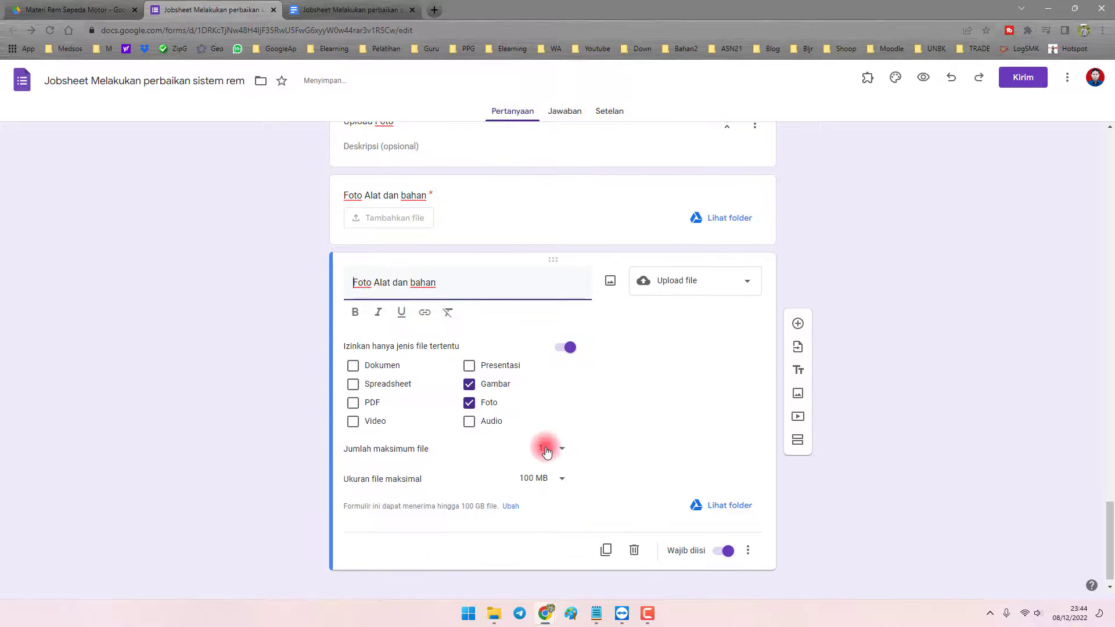
Retitle the duplicated upload question as "Upload Foto Praktek".
scroll(500, 427, "up", 3)
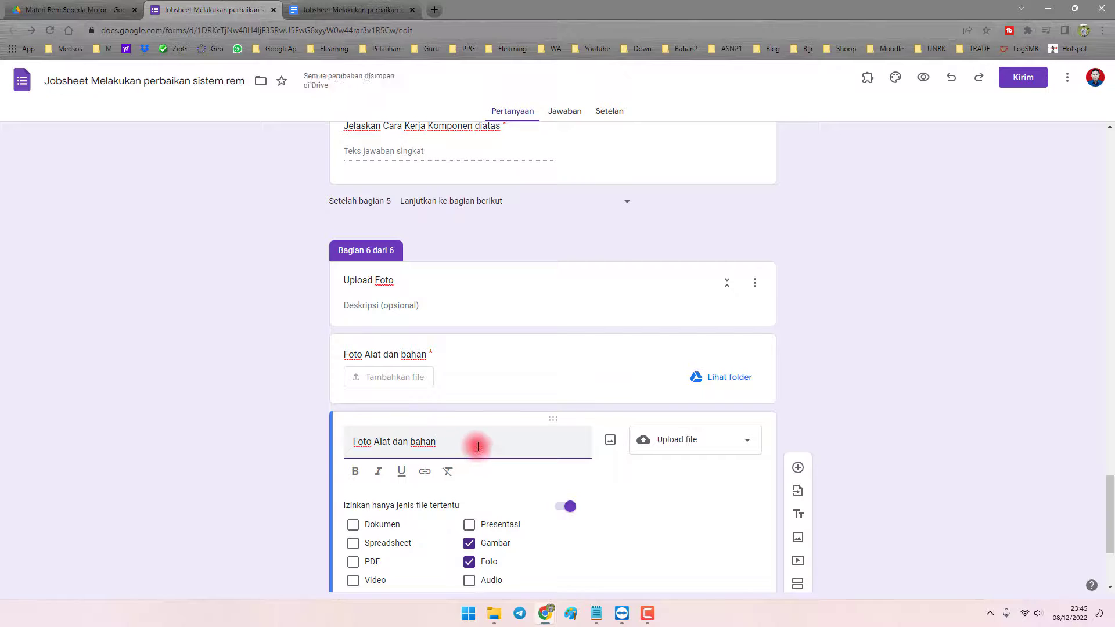
left_click_drag(472, 443, 310, 434)
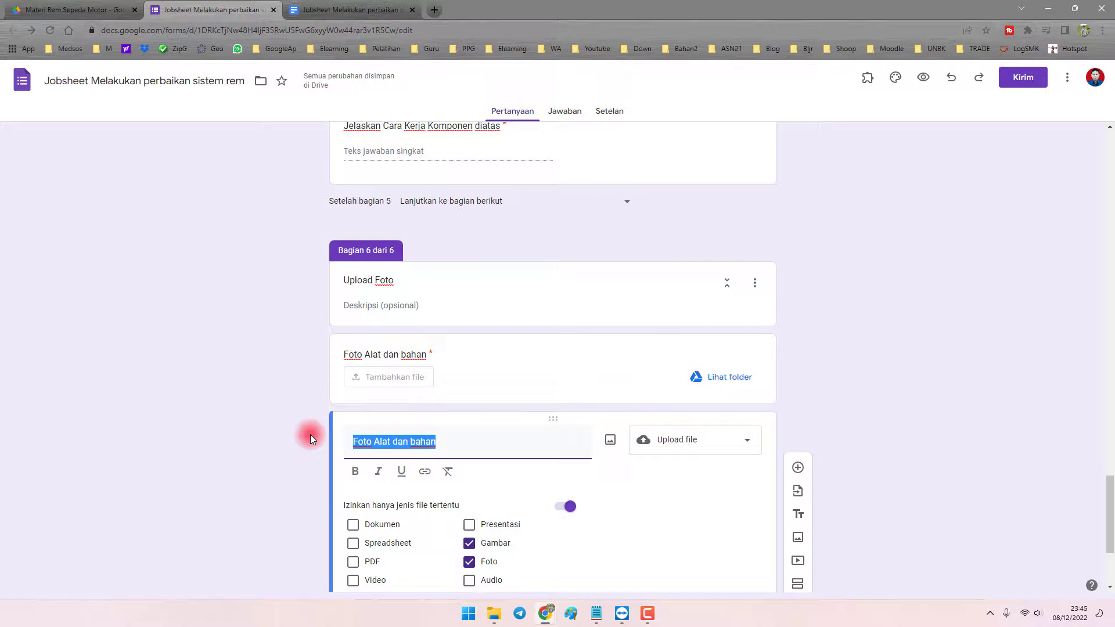
type("Upload F")
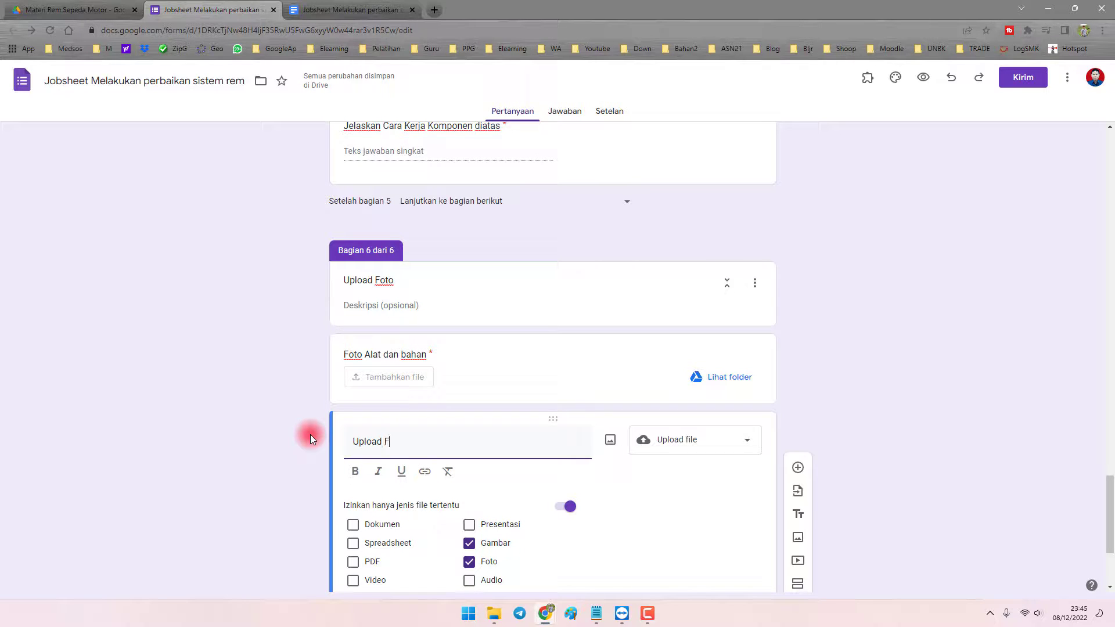
type("oto Praktek")
left_click(246, 356)
scroll(261, 360, "down", 3)
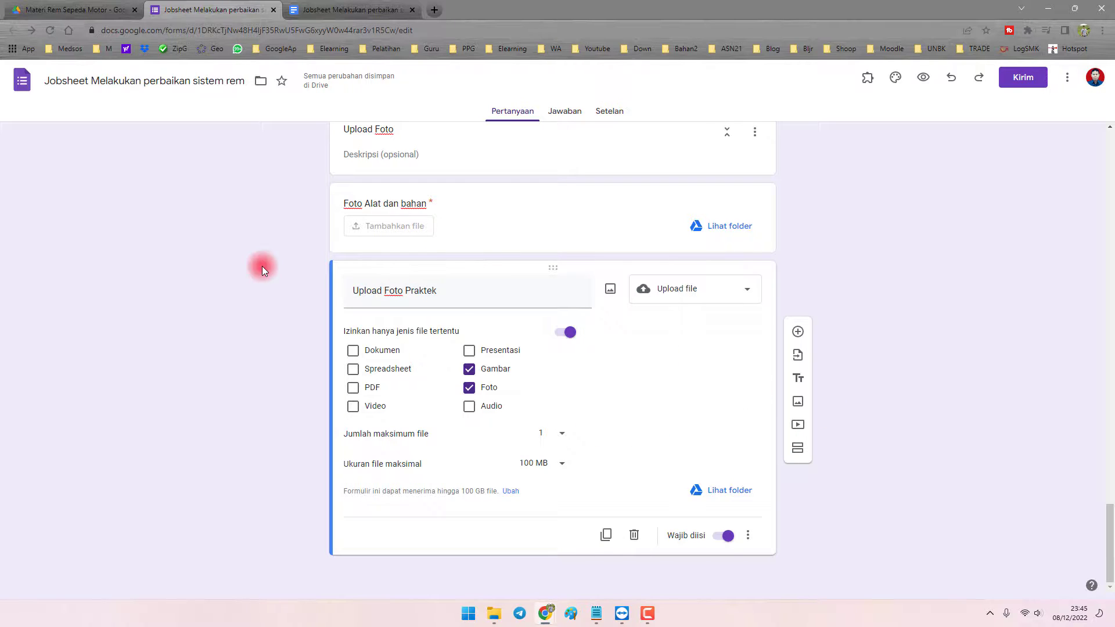
Check the foto3 and foto4 placeholders in the template's practice documentation table and return to the form.
left_click(333, 10)
left_click(470, 389)
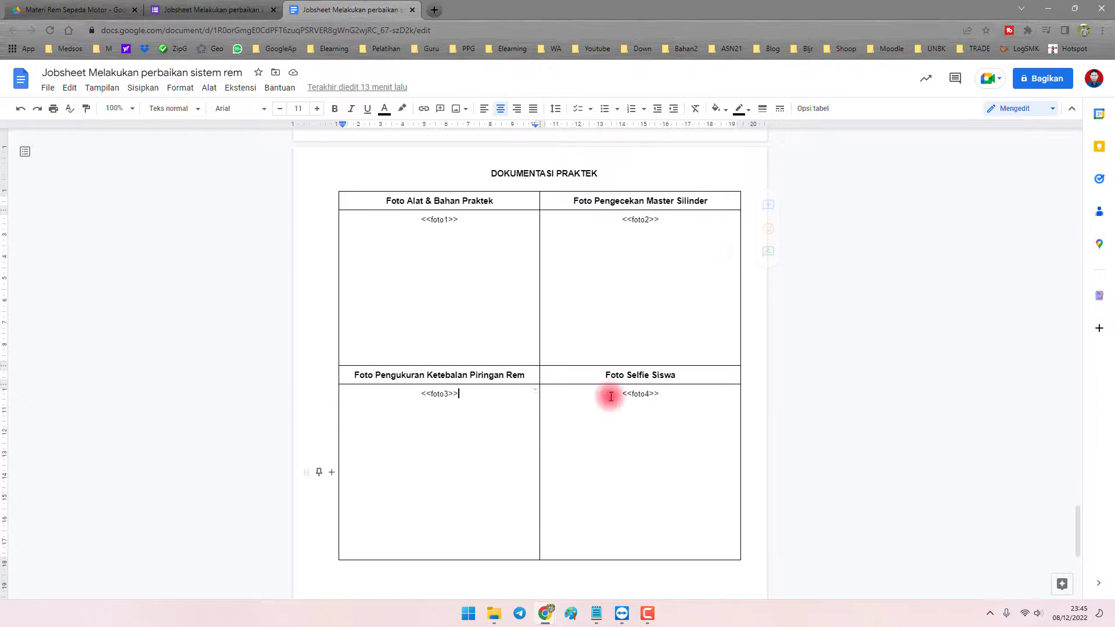
left_click(615, 398)
left_click(594, 279)
key("ctrl+shift+Tab")
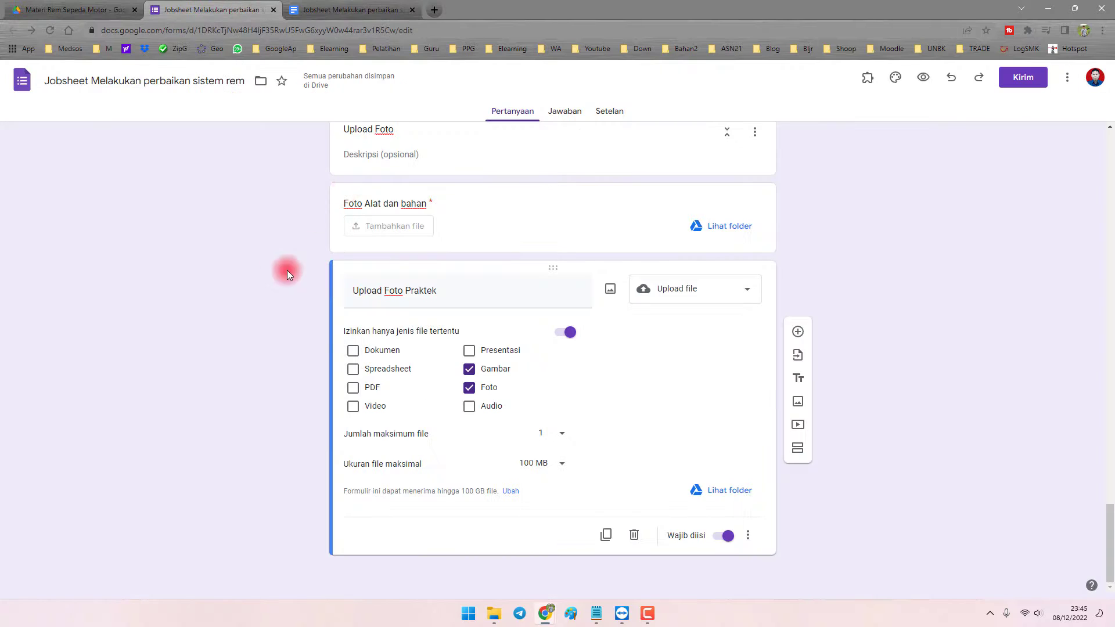
Review the form's first section from the top, checking the Kelas options and the NIS question's regular expression validation.
scroll(406, 380, "up", 1)
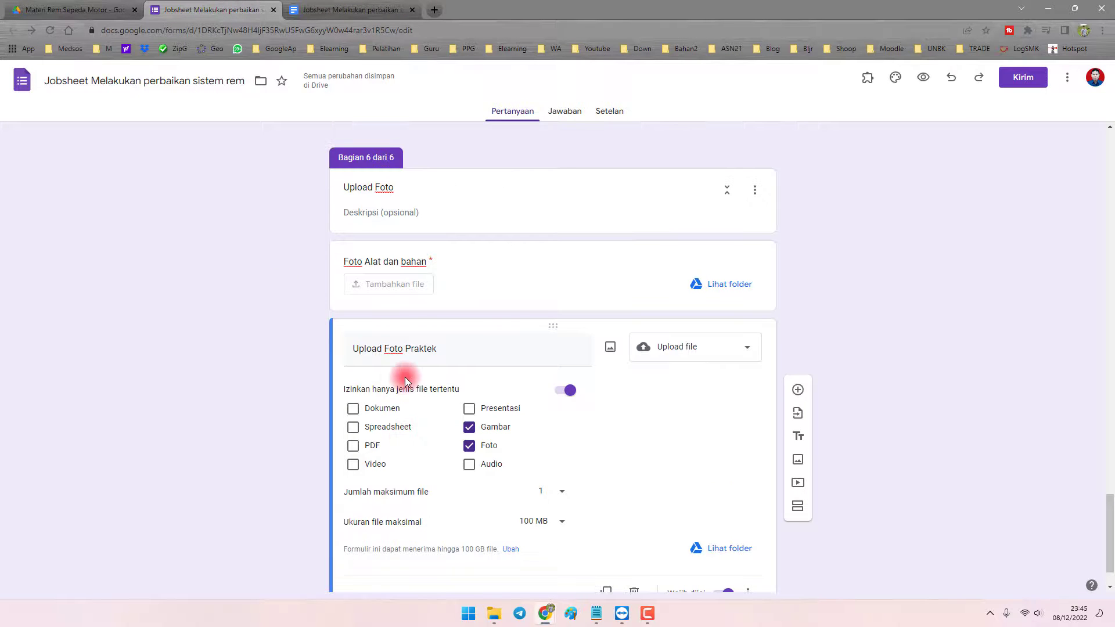
scroll(404, 377, "up", 4)
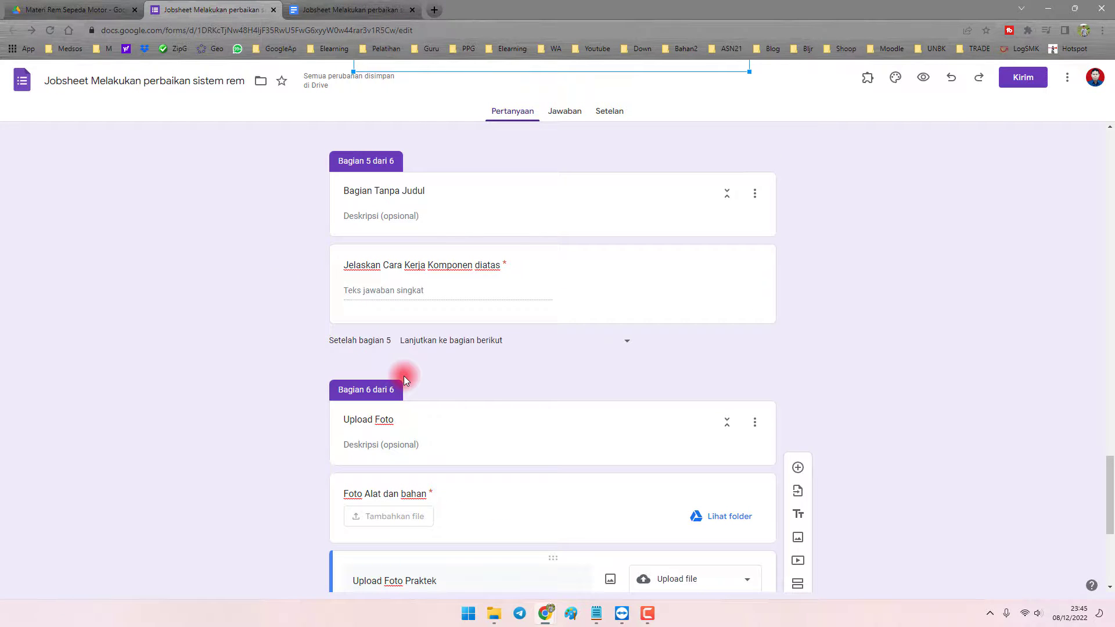
scroll(403, 375, "up", 20)
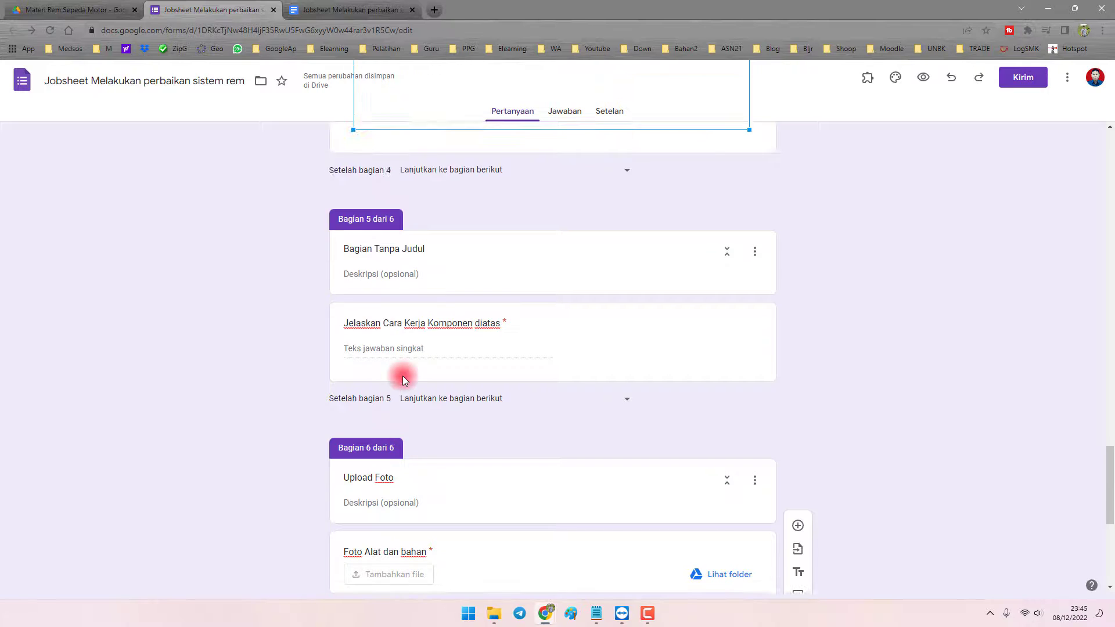
scroll(312, 357, "up", 20)
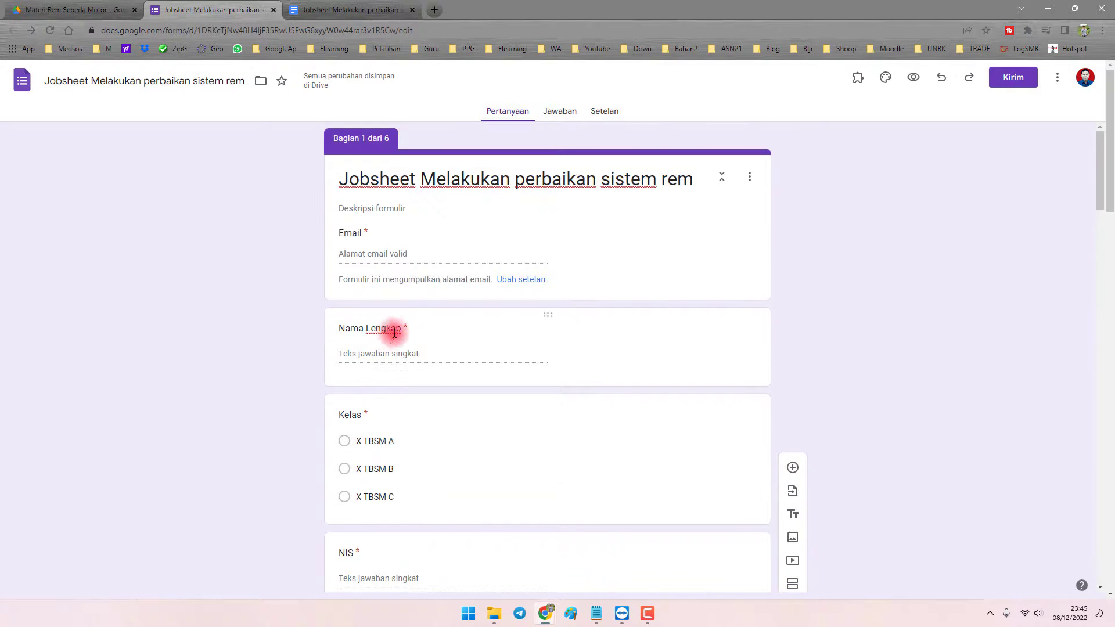
scroll(406, 441, "down", 3)
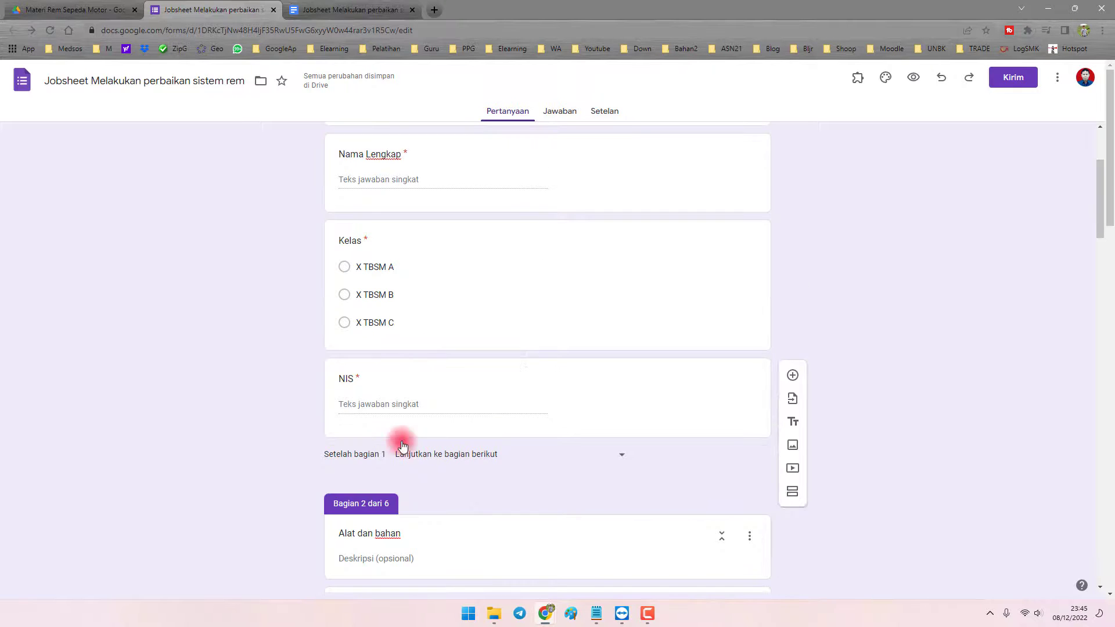
left_click(408, 280)
scroll(407, 348, "down", 4)
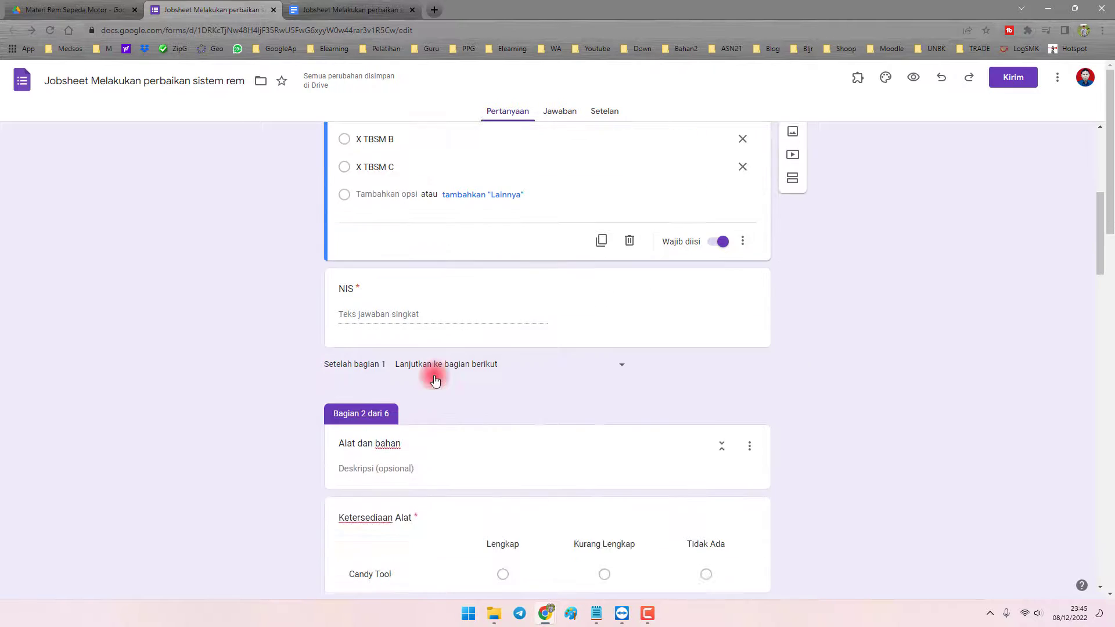
left_click(378, 273)
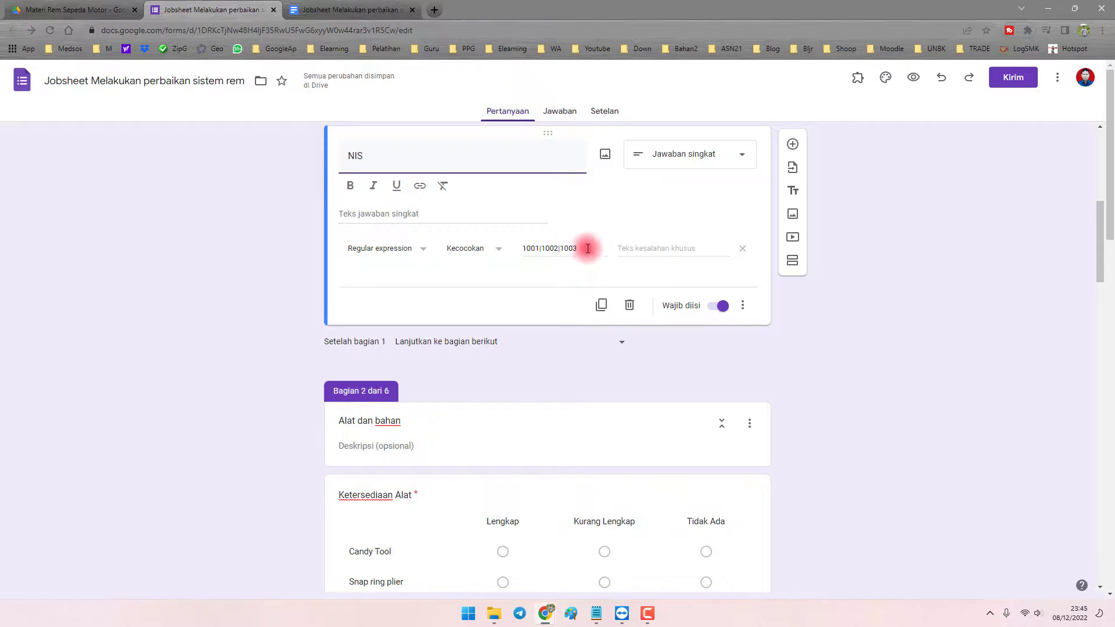
left_click(587, 249)
left_click_drag(571, 228, 523, 225)
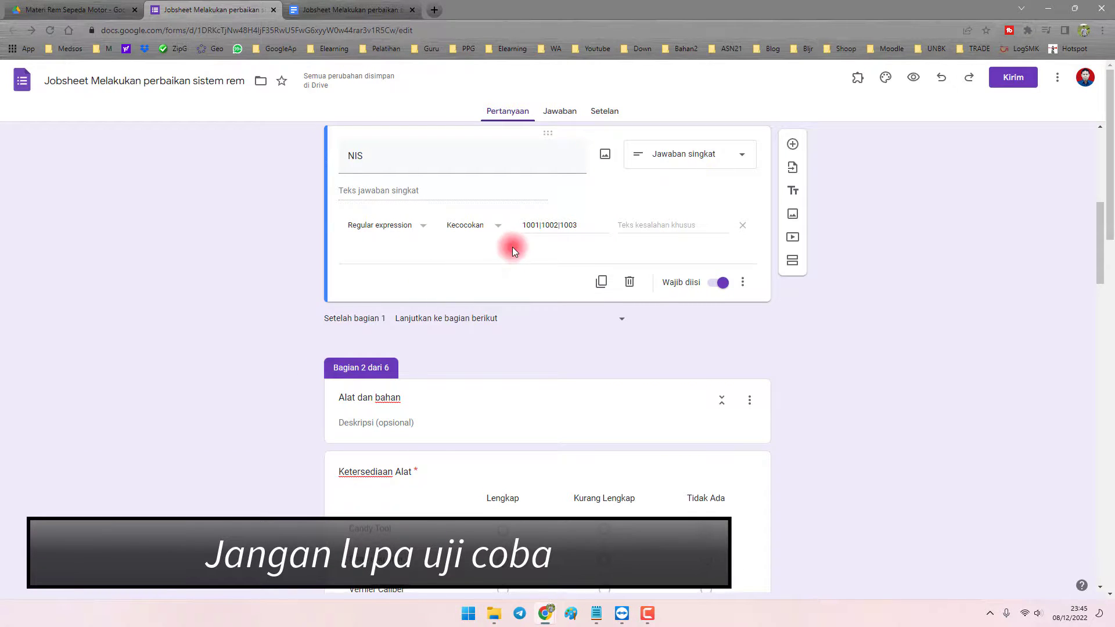
left_click(543, 226)
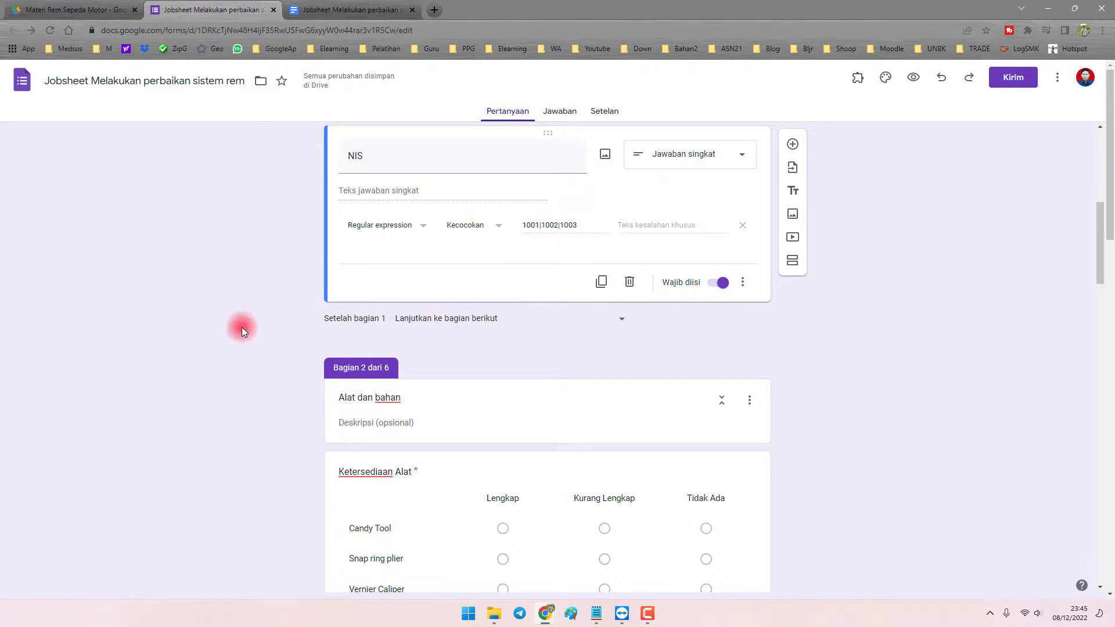
Review the "Ketersediaan Alat" grid question's rows and columns in the "Alat dan bahan" section.
scroll(242, 327, "down", 4)
left_click(409, 249)
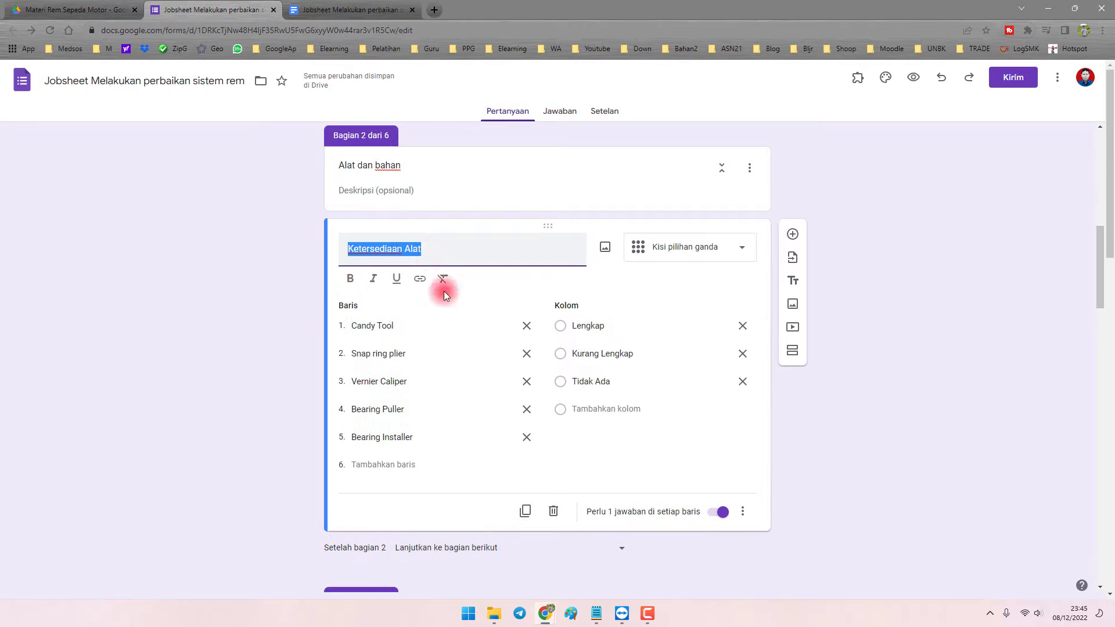
scroll(473, 353, "down", 3)
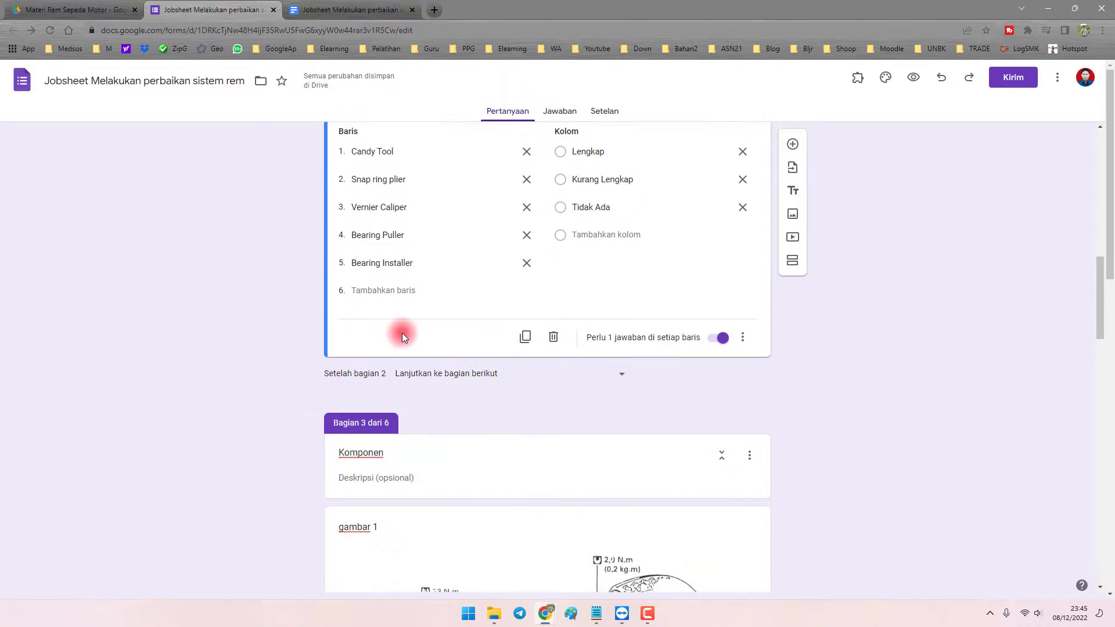
scroll(252, 301, "down", 3)
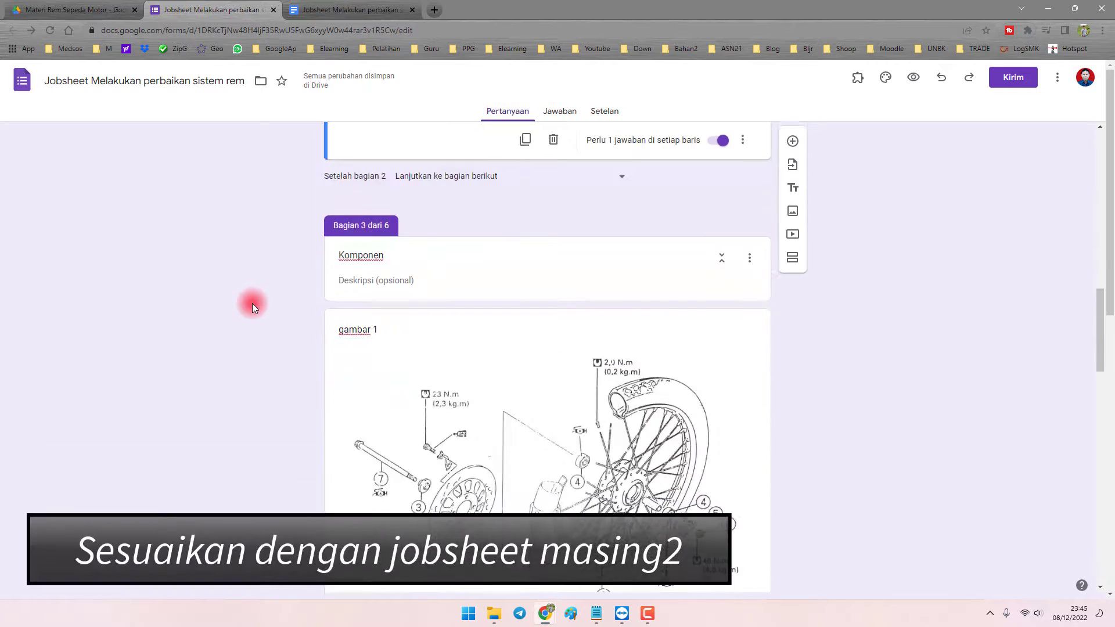
scroll(252, 304, "up", 8)
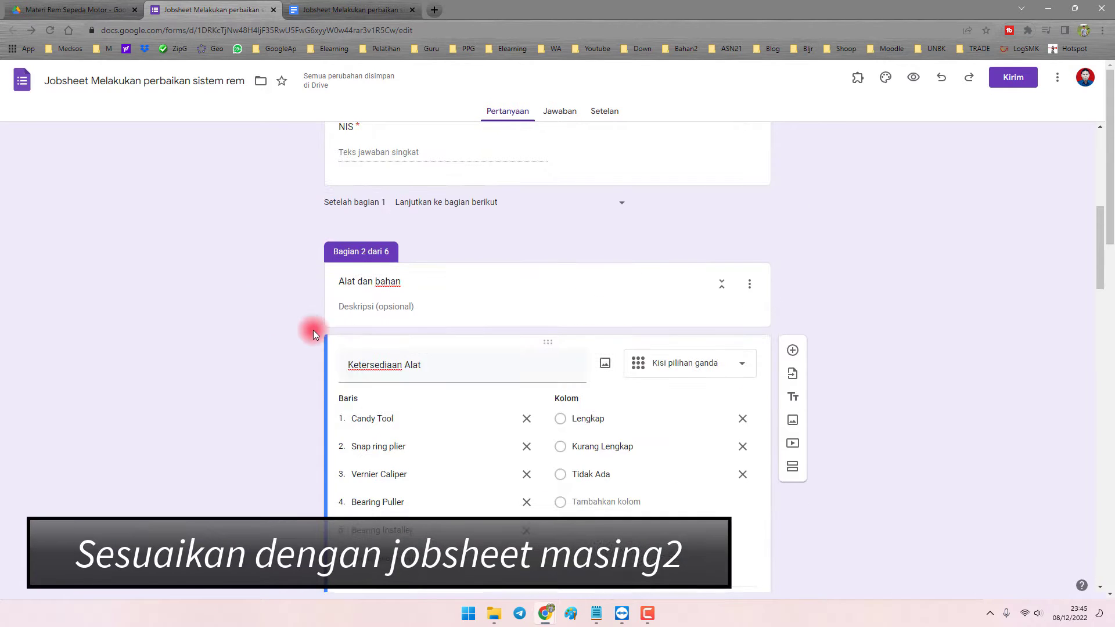
scroll(308, 334, "down", 9)
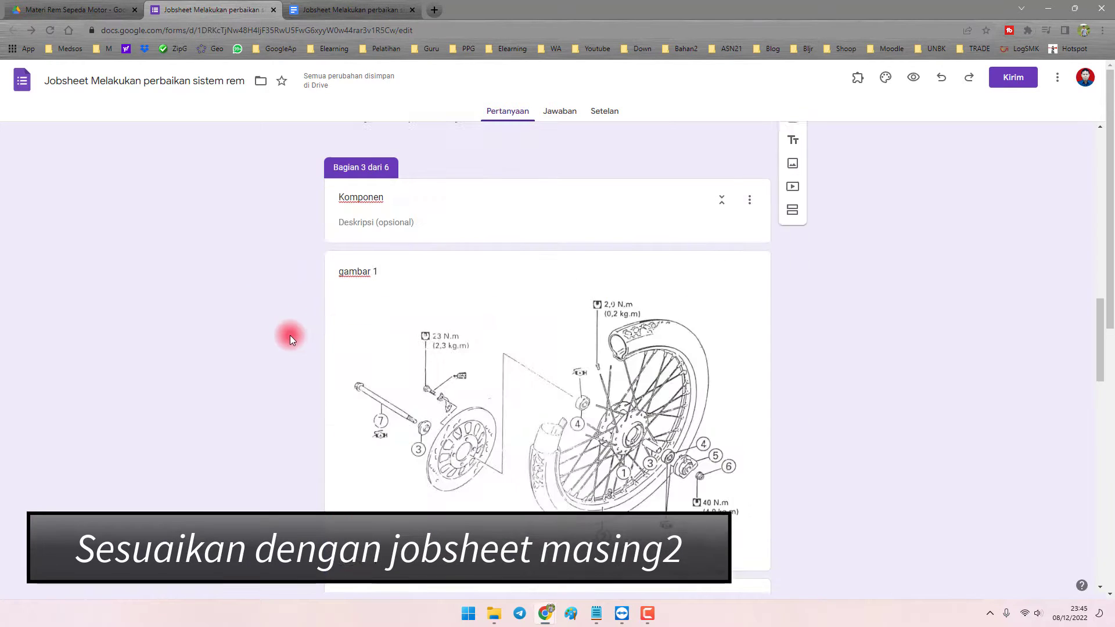
Review the component image, its name and description questions, and the remaining sections through to "Upload Foto".
left_click(431, 350)
left_click(312, 318)
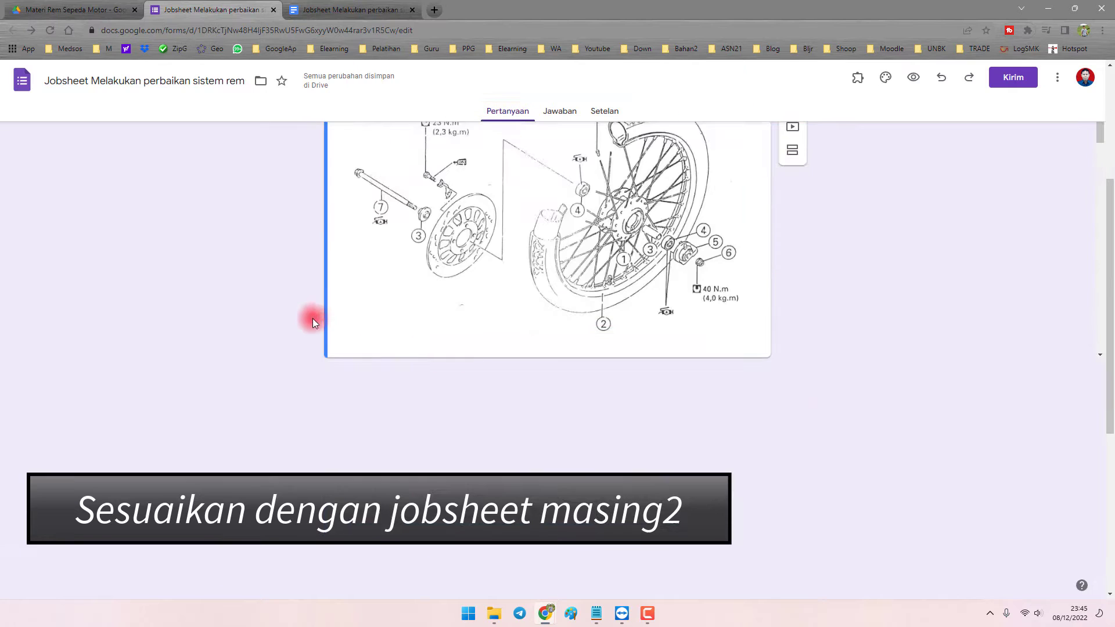
scroll(358, 341, "up", 2)
scroll(358, 341, "down", 8)
scroll(406, 349, "up", 3)
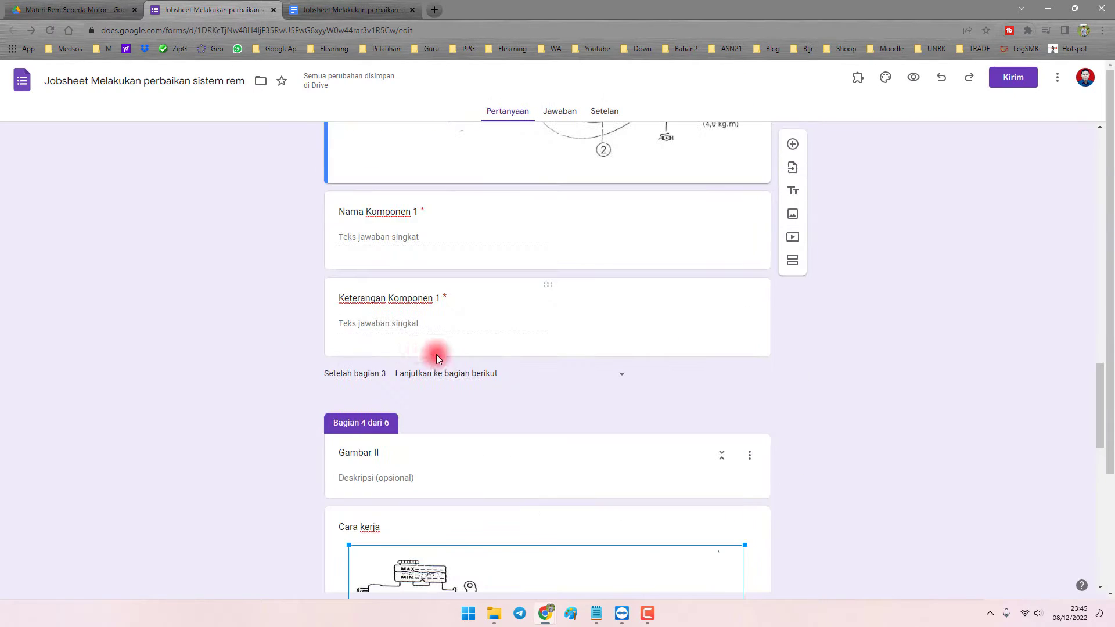
scroll(386, 346, "down", 11)
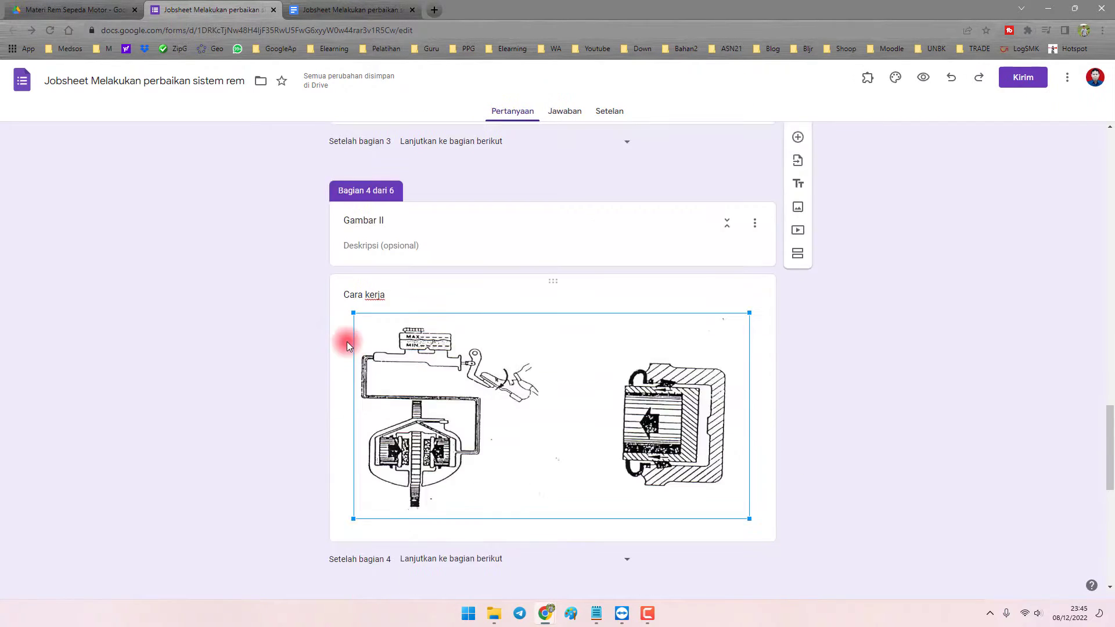
scroll(348, 351, "down", 2)
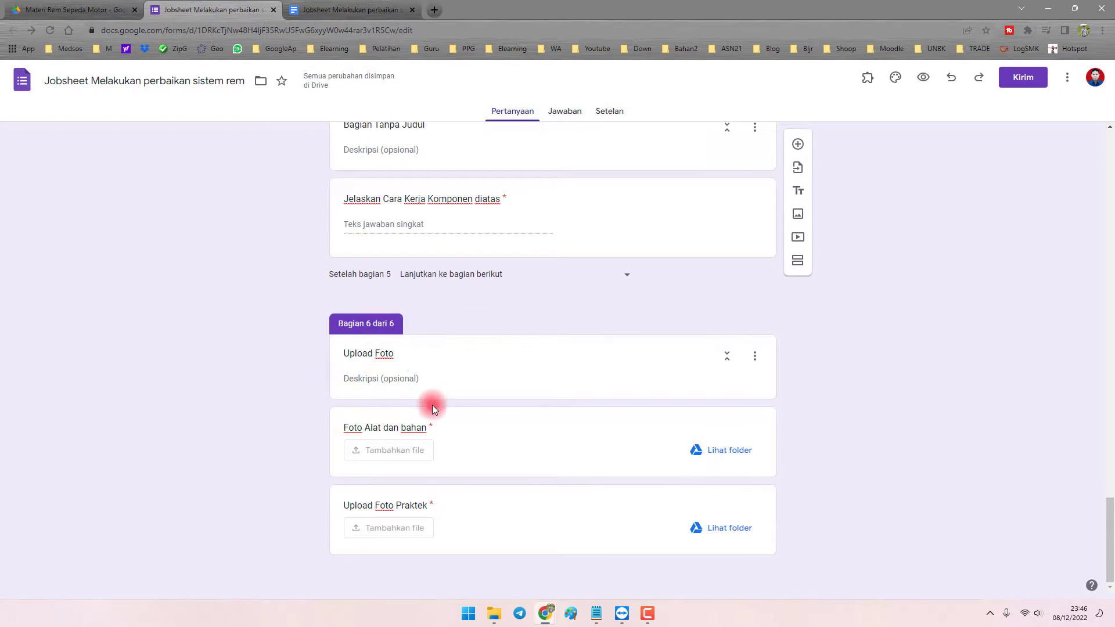
Examine the "Foto Alat dan bahan" question's allowed file types, maximum file count and file size limit.
left_click(472, 431)
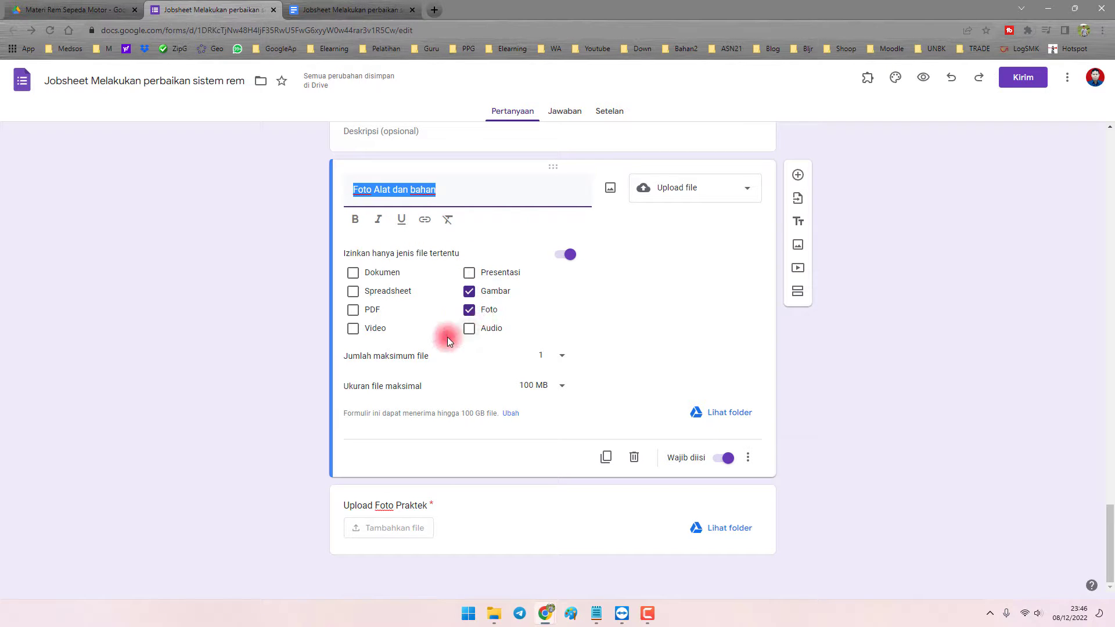
left_click_drag(360, 356, 545, 358)
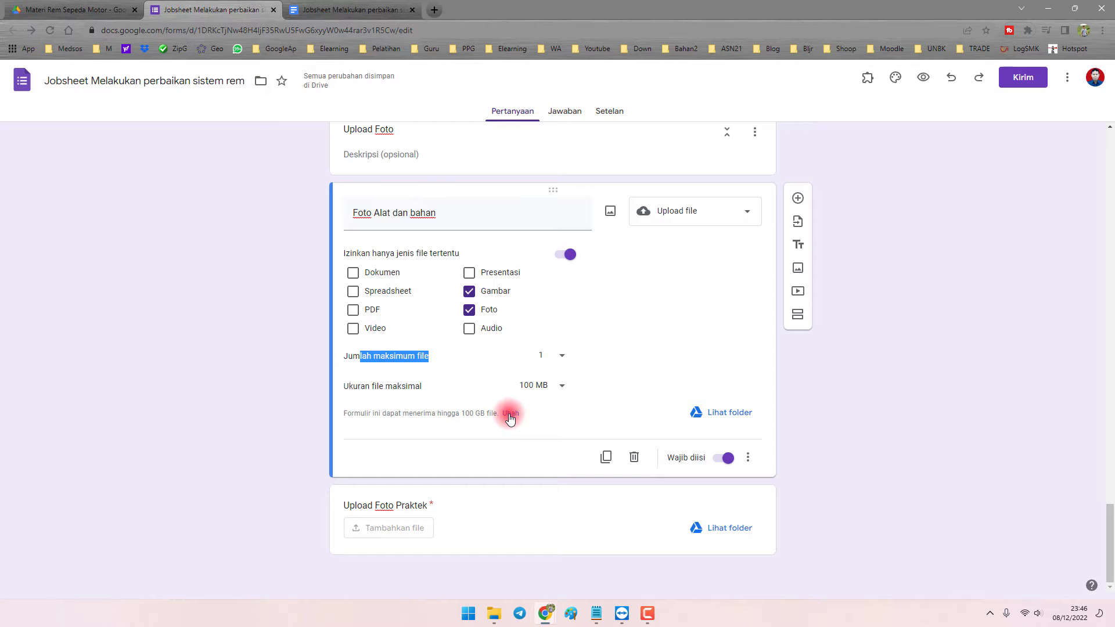
left_click(764, 399)
scroll(288, 366, "up", 9)
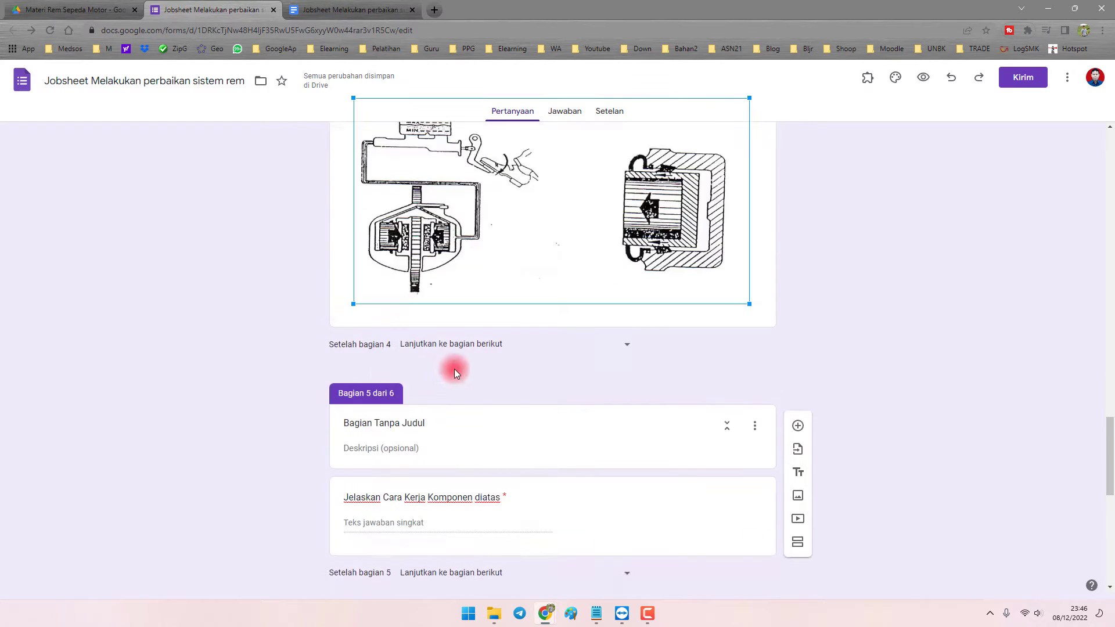
scroll(455, 372, "down", 9)
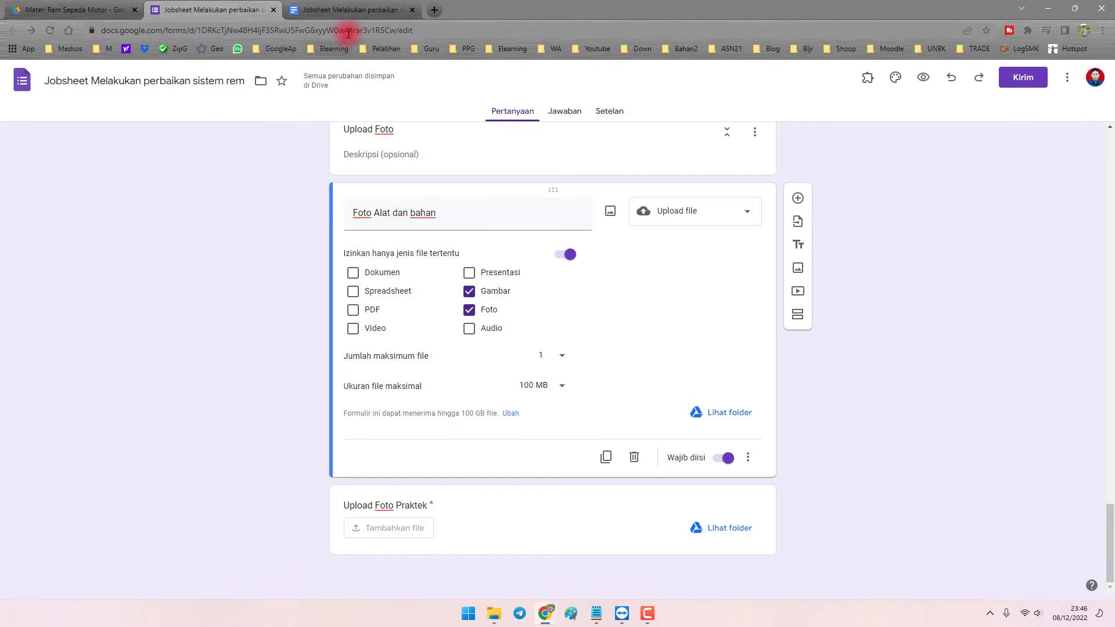
Review the Google Docs jobsheet template from the photo documentation back up to the student identity placeholders.
left_click(347, 10)
scroll(591, 273, "up", 20)
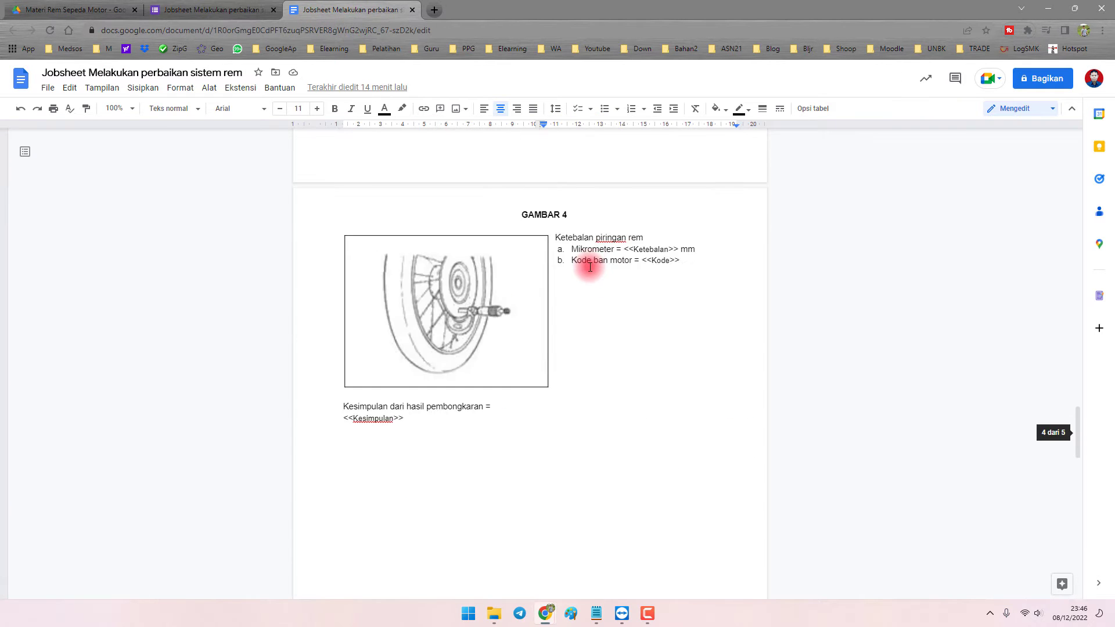
scroll(589, 267, "up", 15)
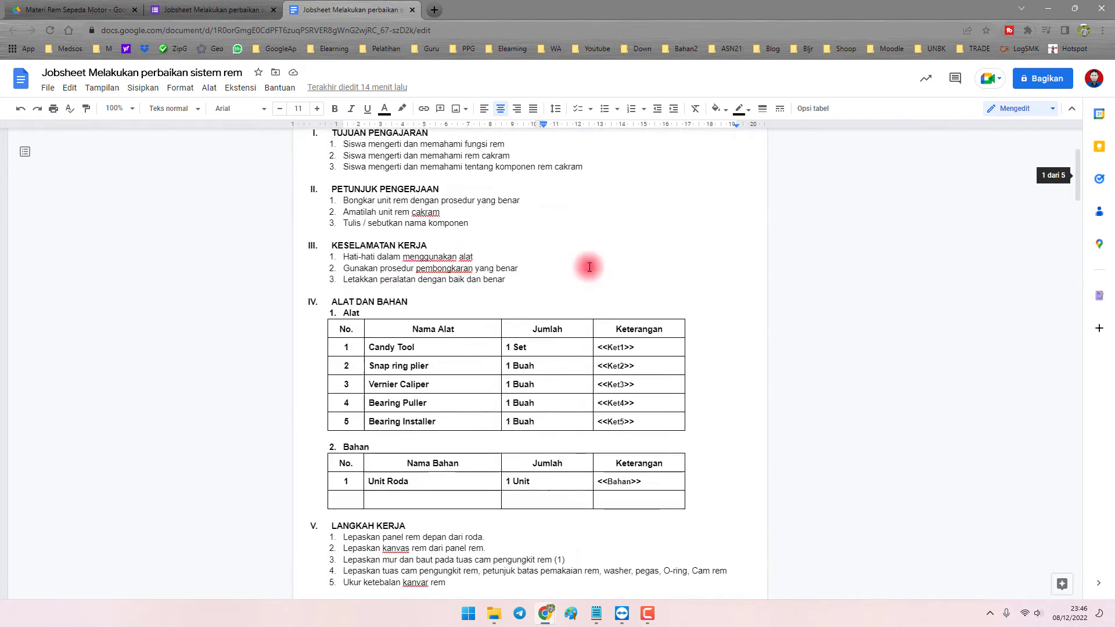
scroll(491, 239, "up", 3)
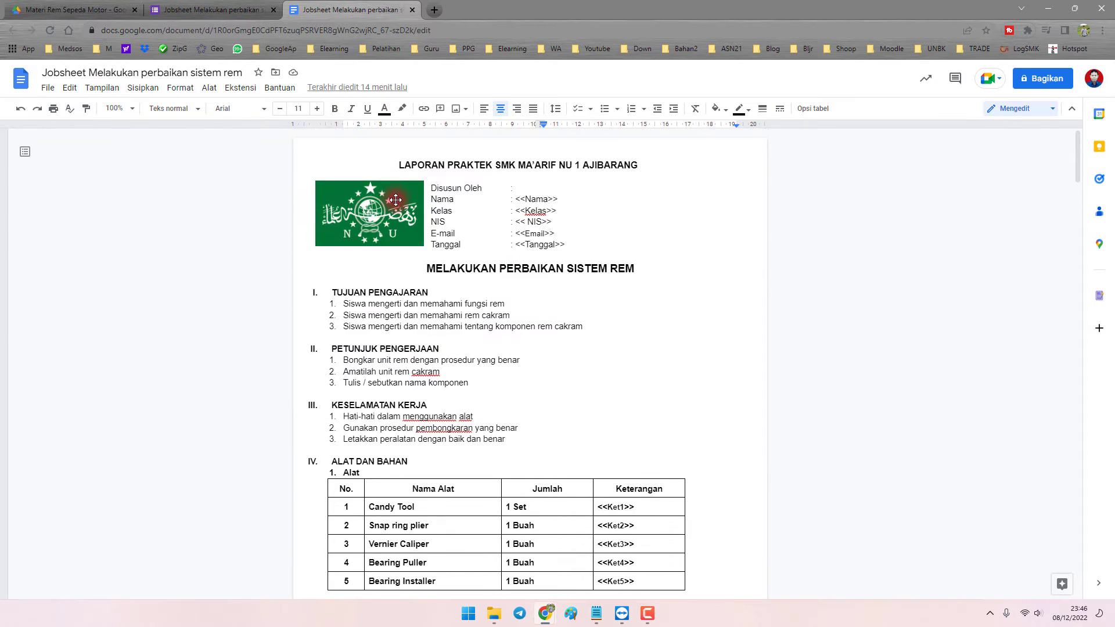
Compare the form's sections with the template's first page and return to the start of the form.
left_click(221, 10)
scroll(617, 281, "up", 7)
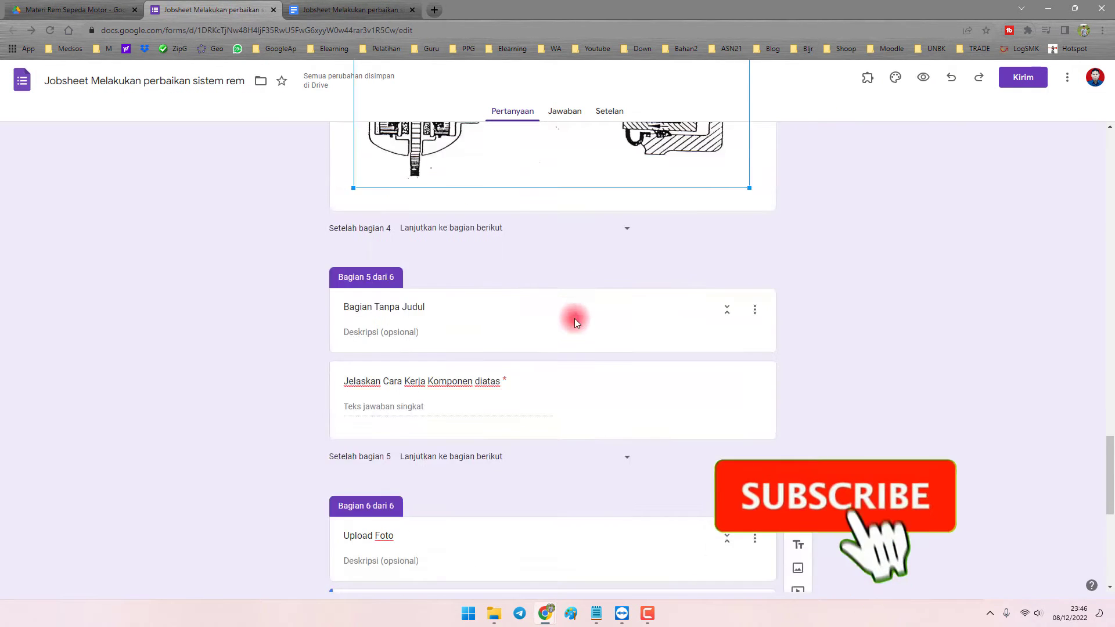
scroll(489, 251, "up", 5)
left_click(324, 9)
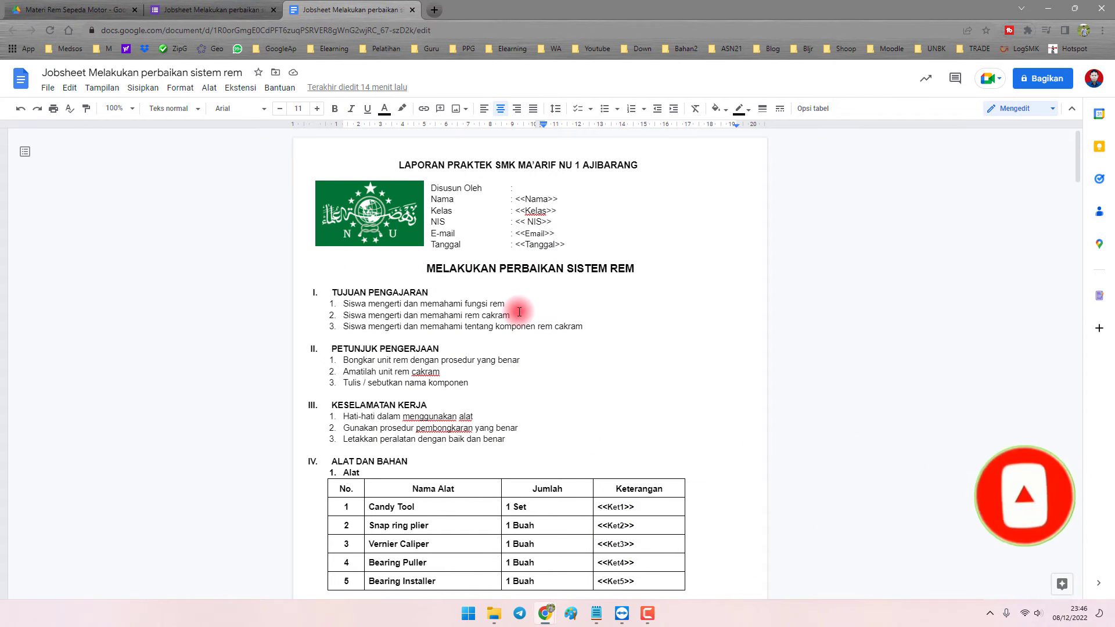
left_click(238, 13)
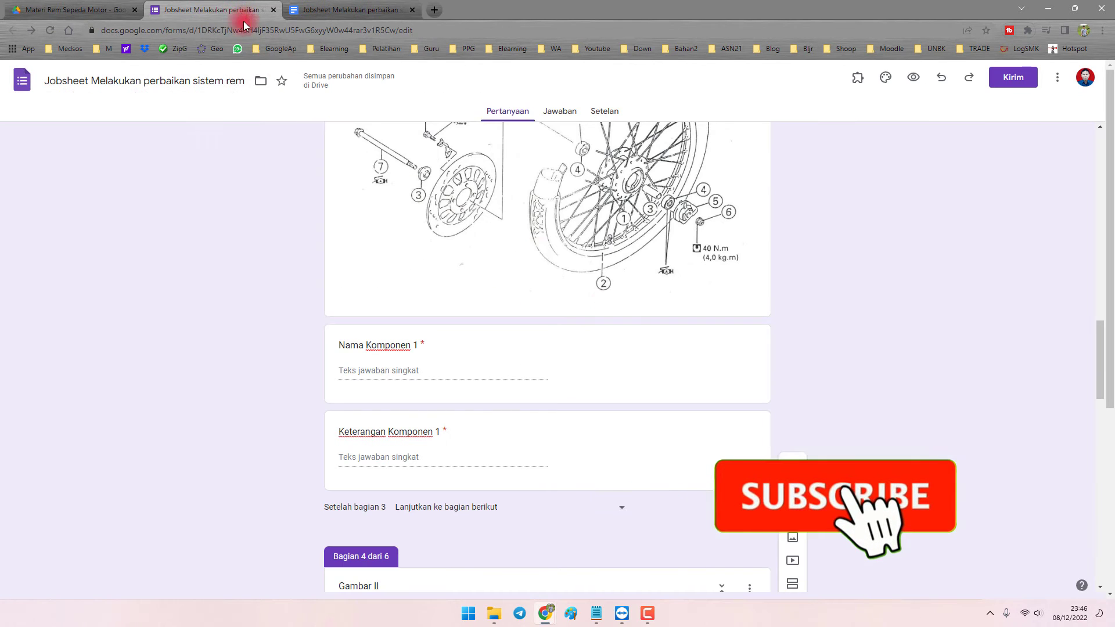
scroll(700, 400, "up", 5)
scroll(697, 416, "up", 10)
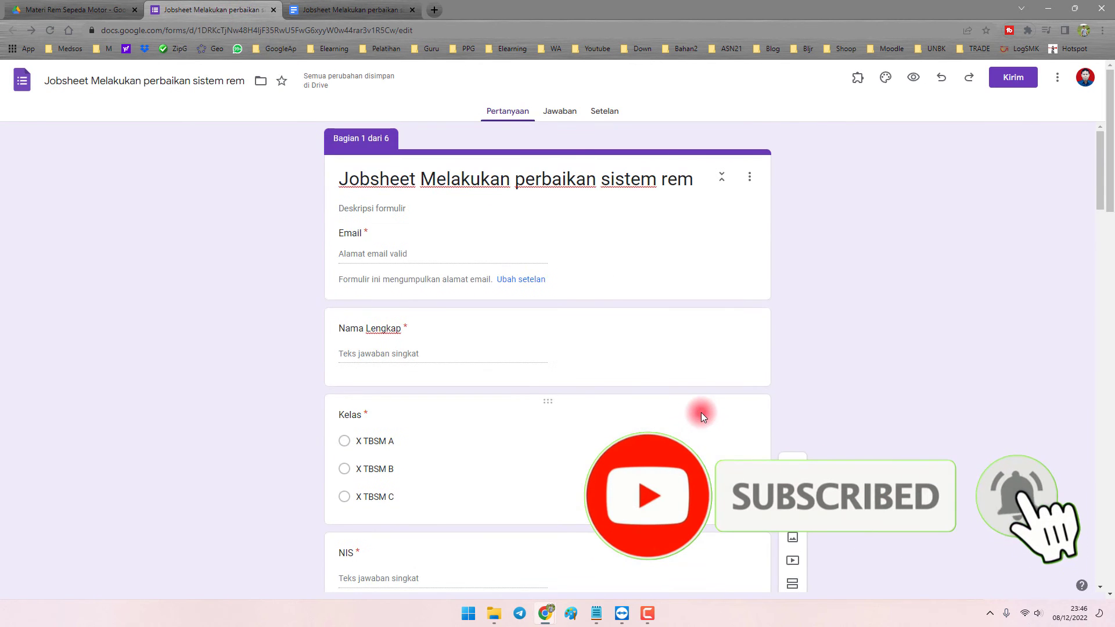